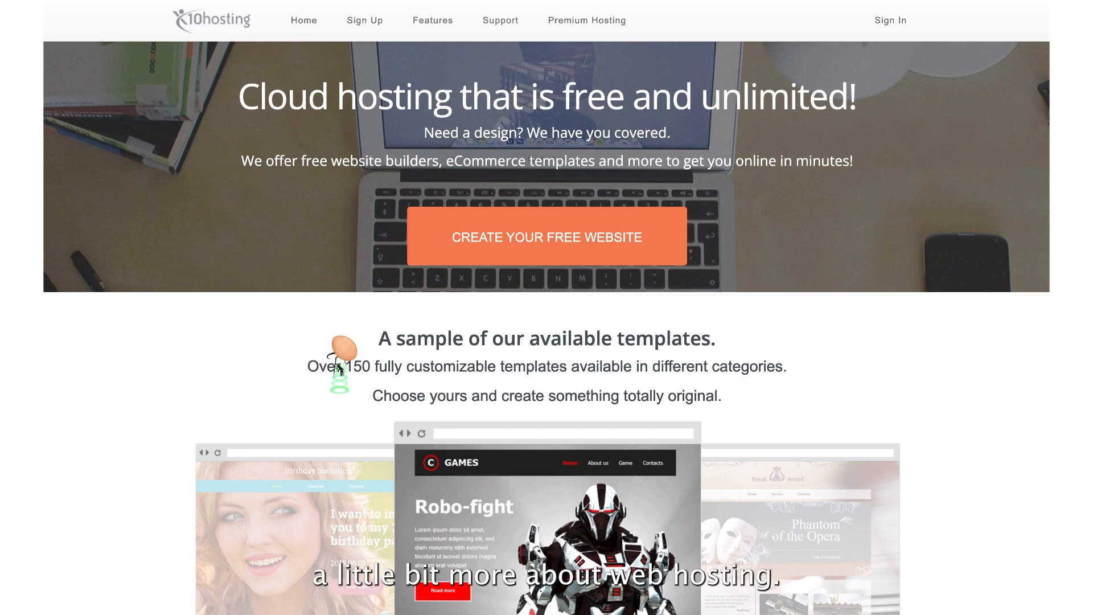
# - Look through the x10hosting home page, from the sample templates to the base plan comparison
pyautogui.scroll(-10, 340, 369)
pyautogui.scroll(8, 340, 369)
pyautogui.scroll(1, 340, 369)
pyautogui.scroll(-7, 340, 369)
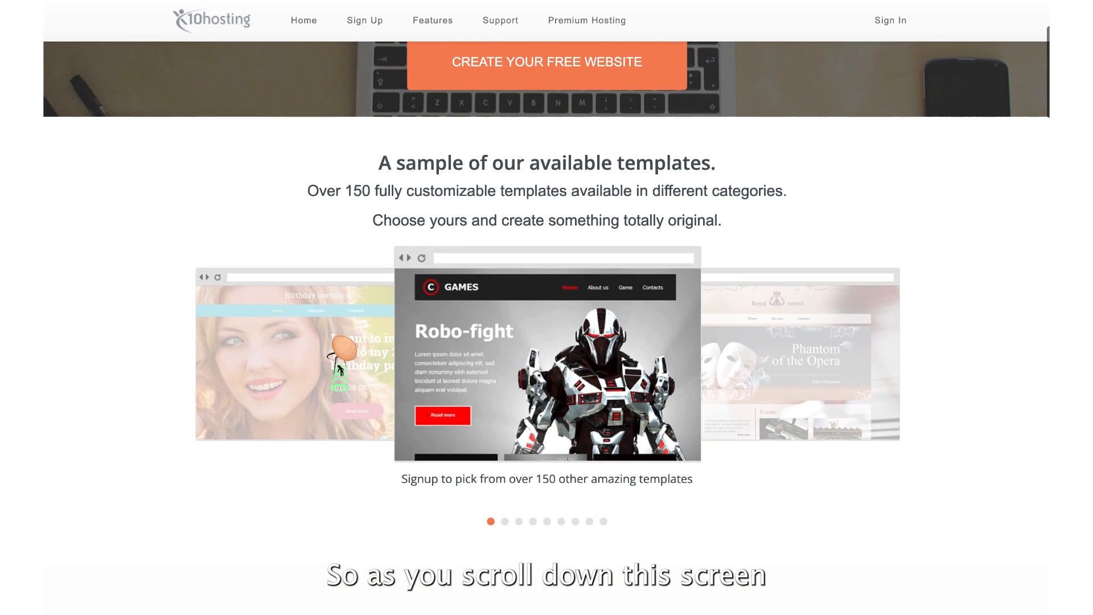
pyautogui.scroll(-6, 340, 369)
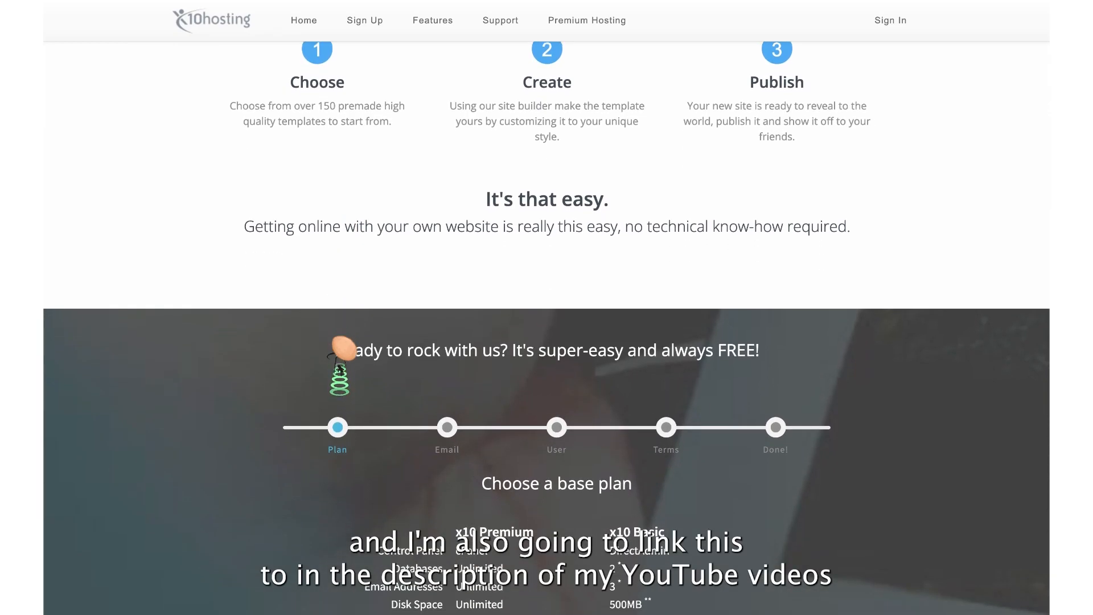
pyautogui.scroll(-1, 340, 369)
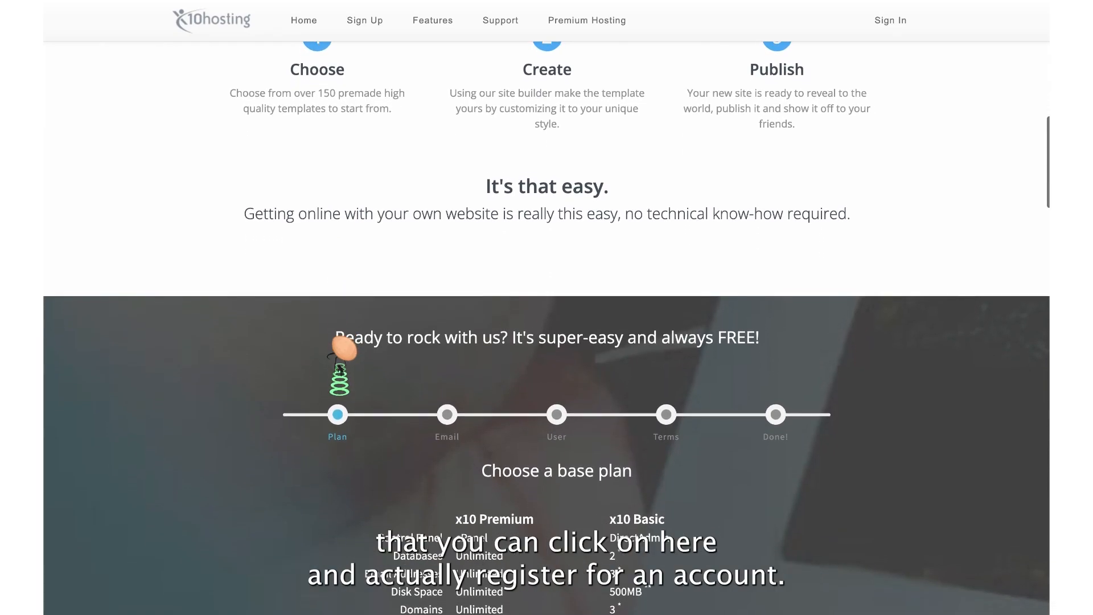
pyautogui.scroll(-2, 340, 369)
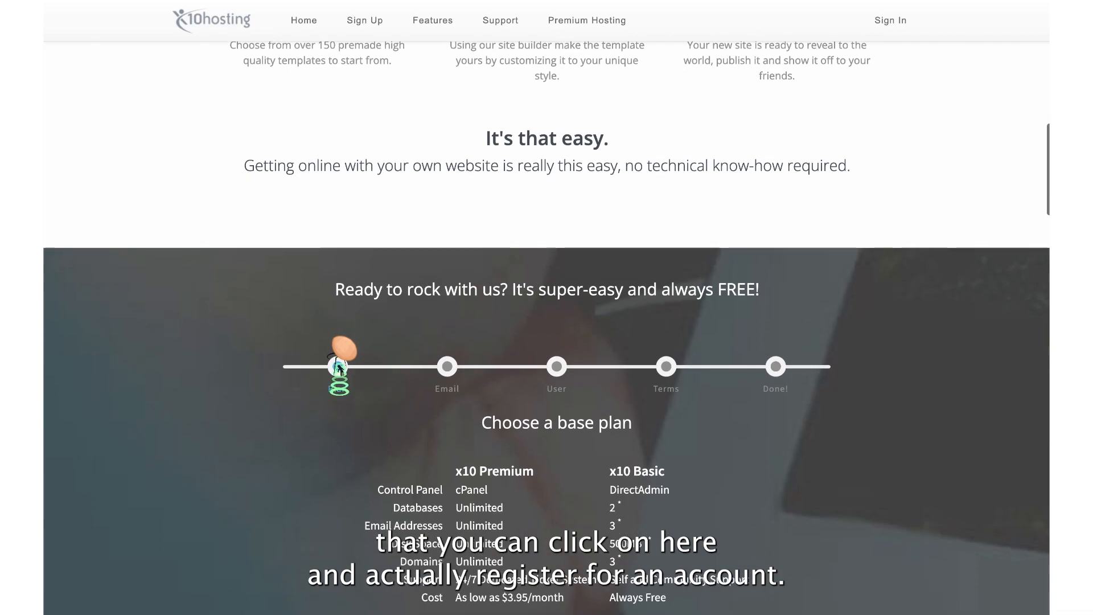
pyautogui.scroll(-2, 340, 369)
pyautogui.scroll(-5, 340, 369)
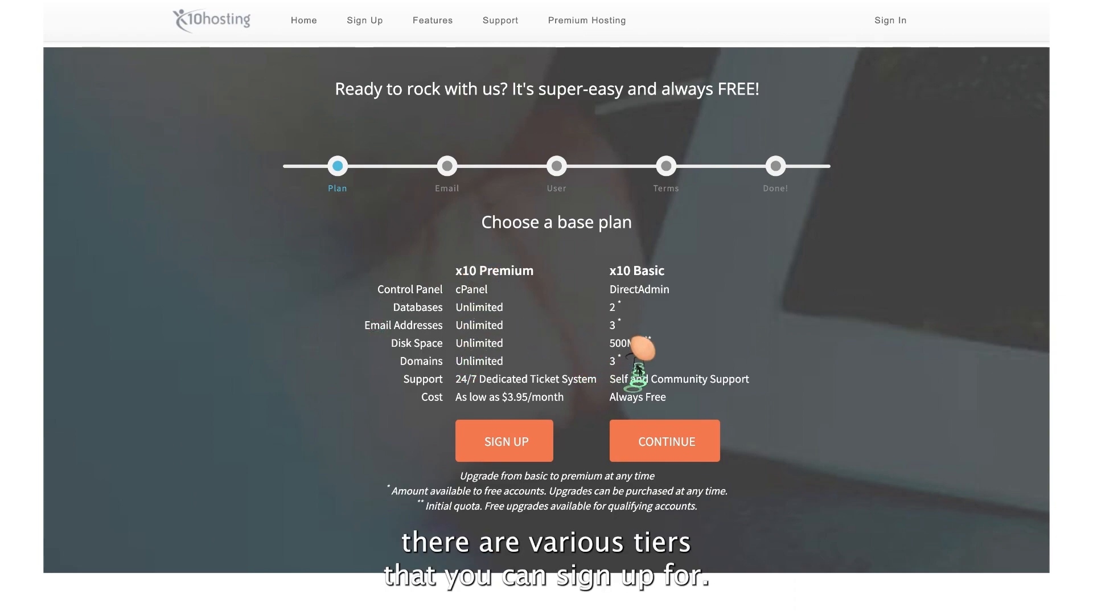
# - Choose the free x10 Basic plan and continue to the email stage of the sign-up
pyautogui.scroll(-1, 570, 370)
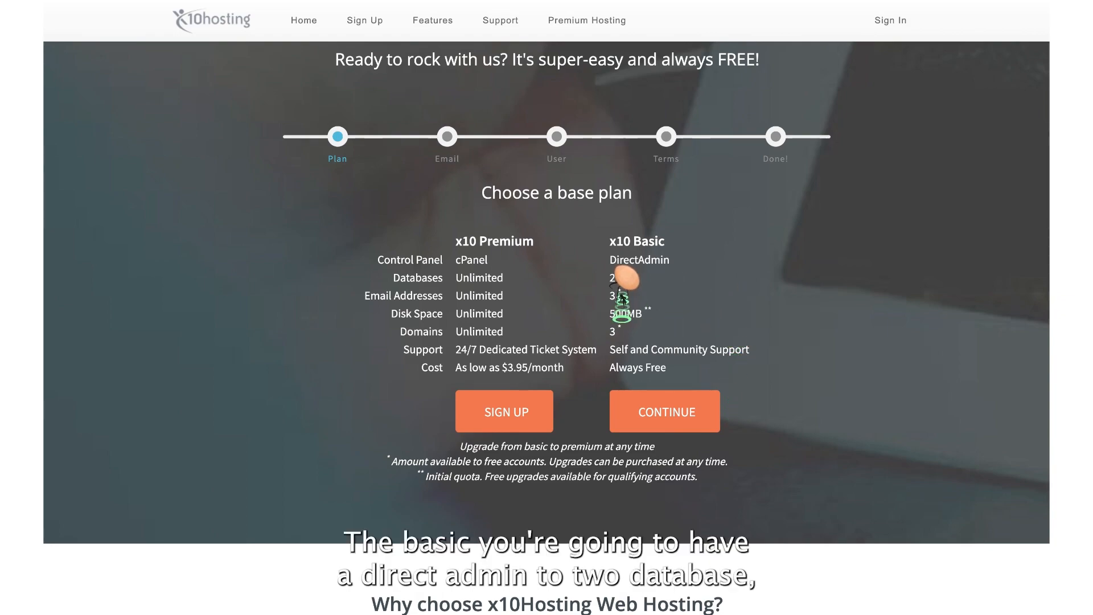
pyautogui.scroll(-1, 623, 319)
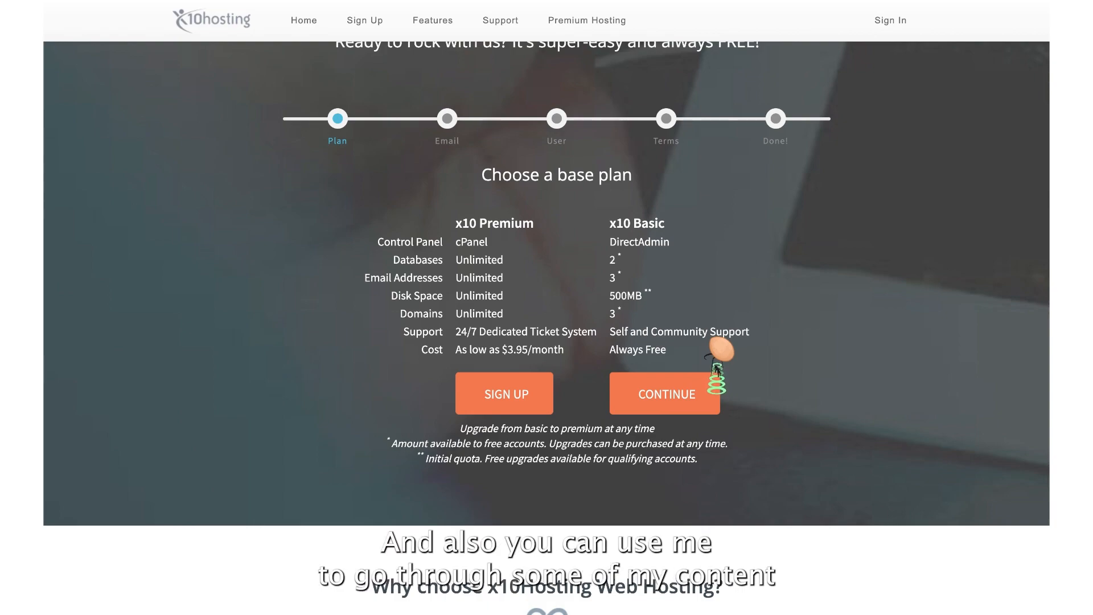
pyautogui.scroll(-1, 716, 370)
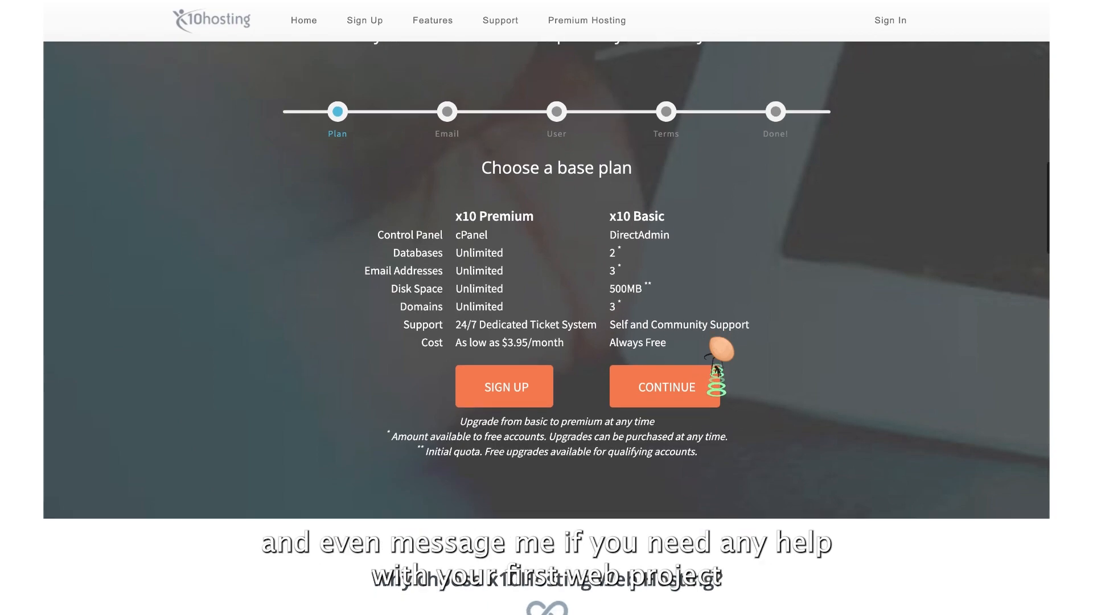
pyautogui.scroll(-1, 716, 370)
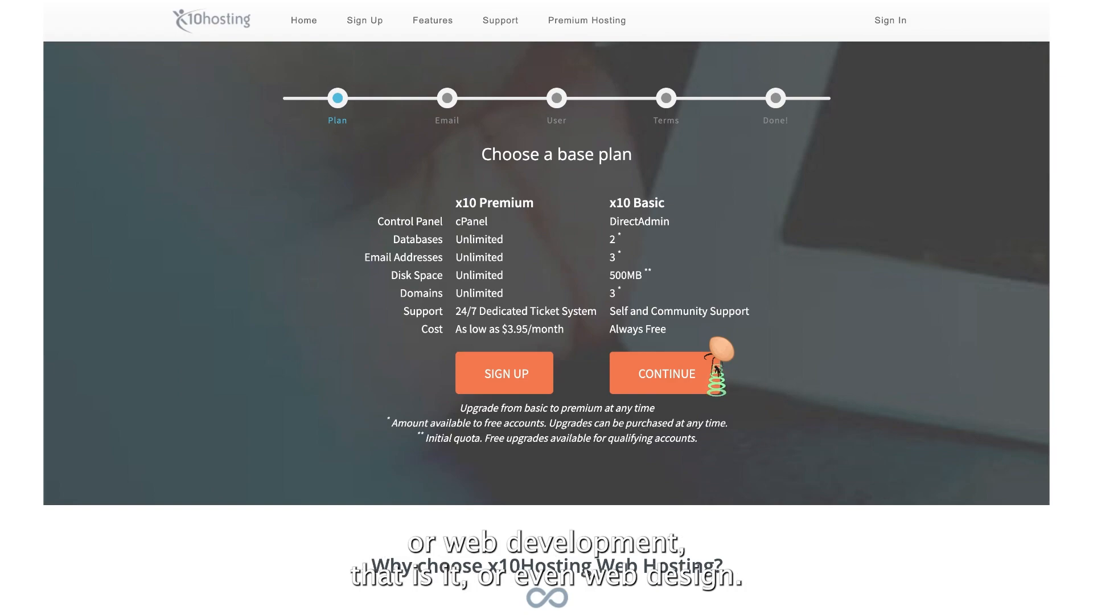
pyautogui.scroll(-2, 716, 370)
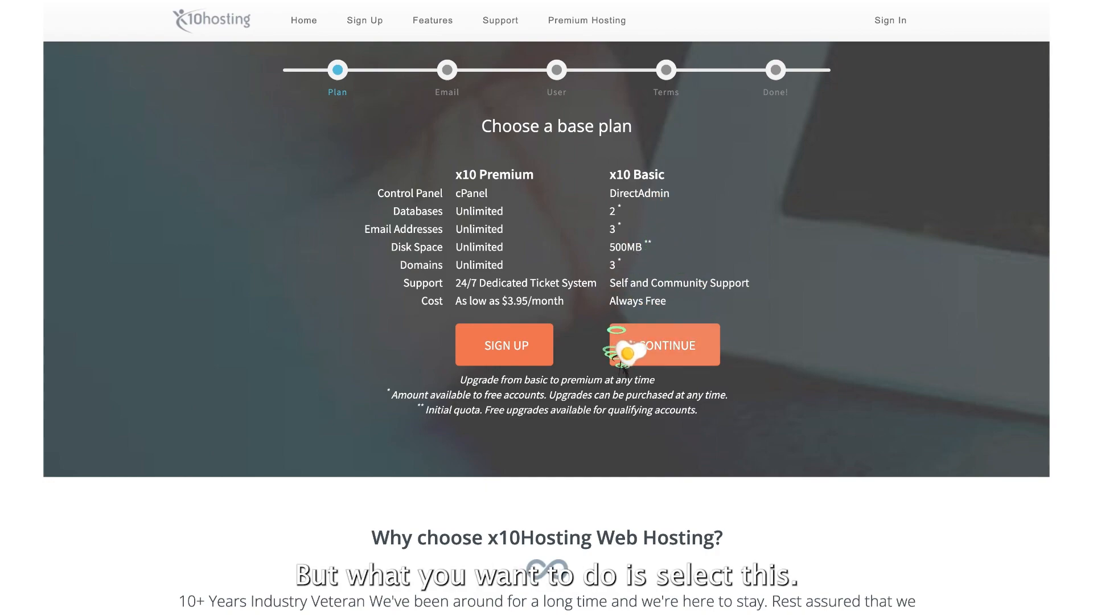
pyautogui.click(641, 358)
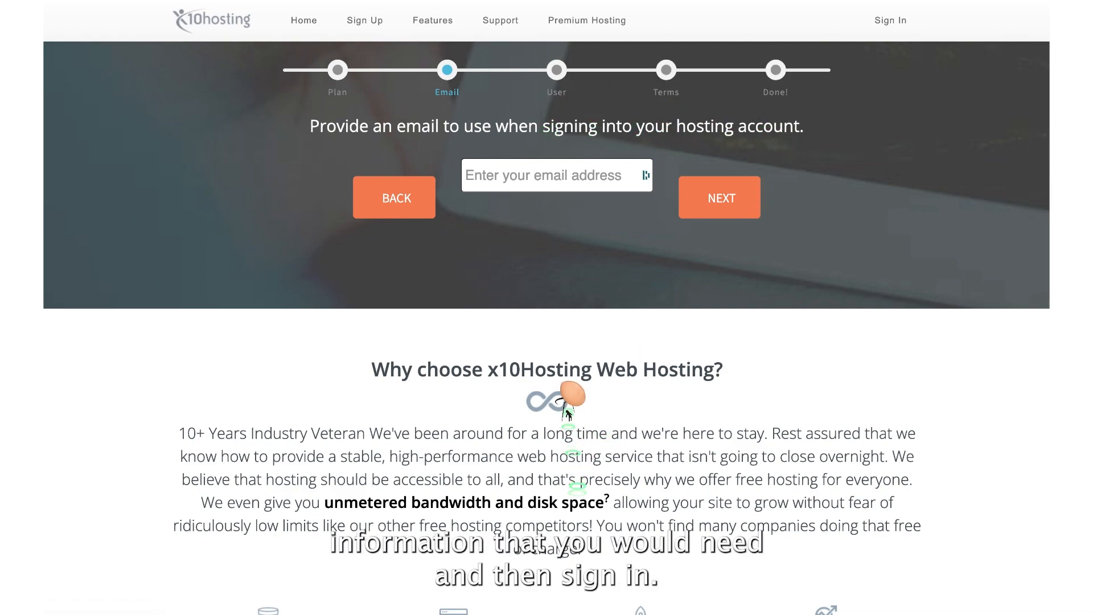
pyautogui.scroll(1, 568, 414)
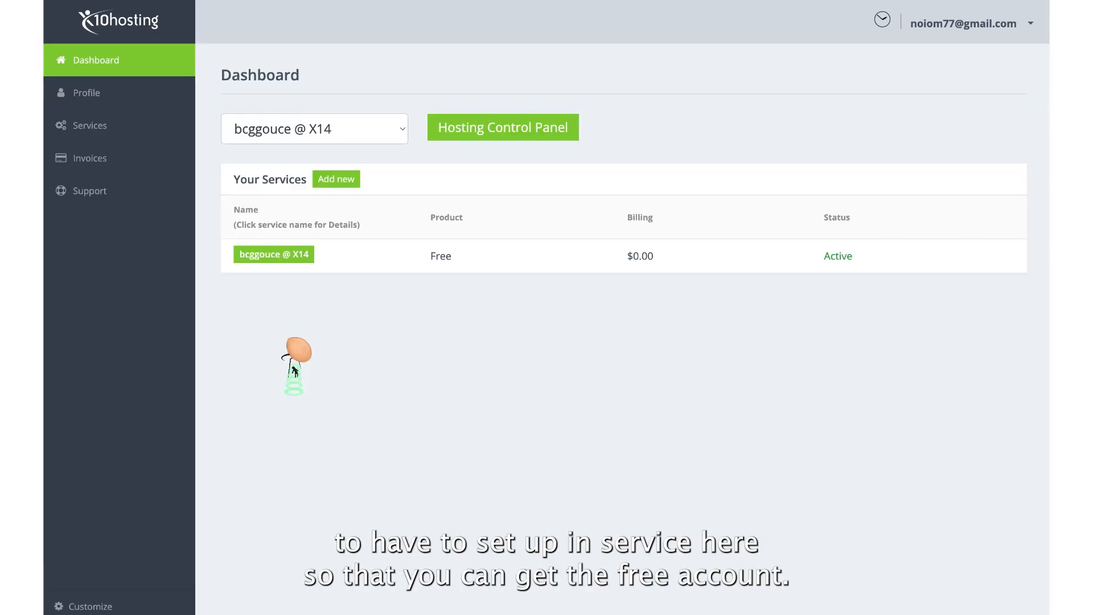
# - Go to the services area, start adding a new service, and compare the Free, Starter and Premium hosting packages
pyautogui.click(117, 137)
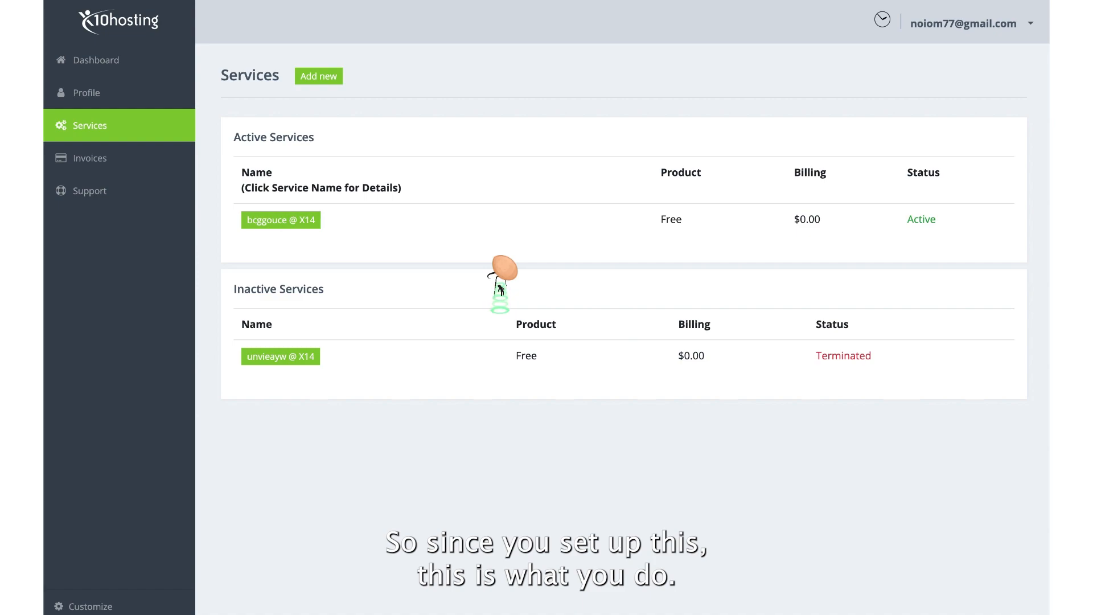
pyautogui.click(333, 79)
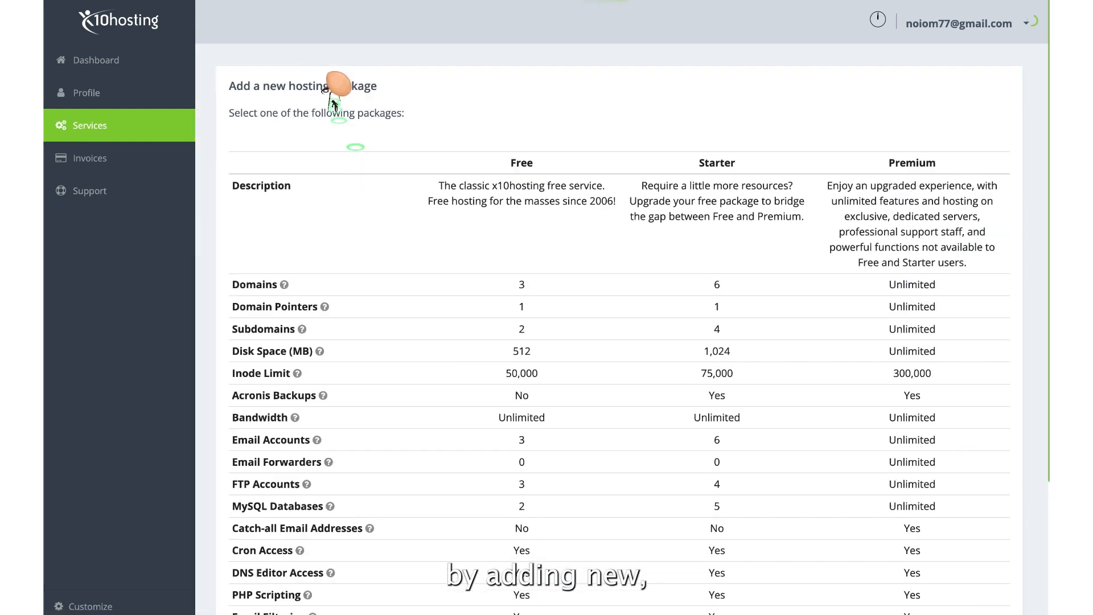
pyautogui.scroll(-4, 434, 343)
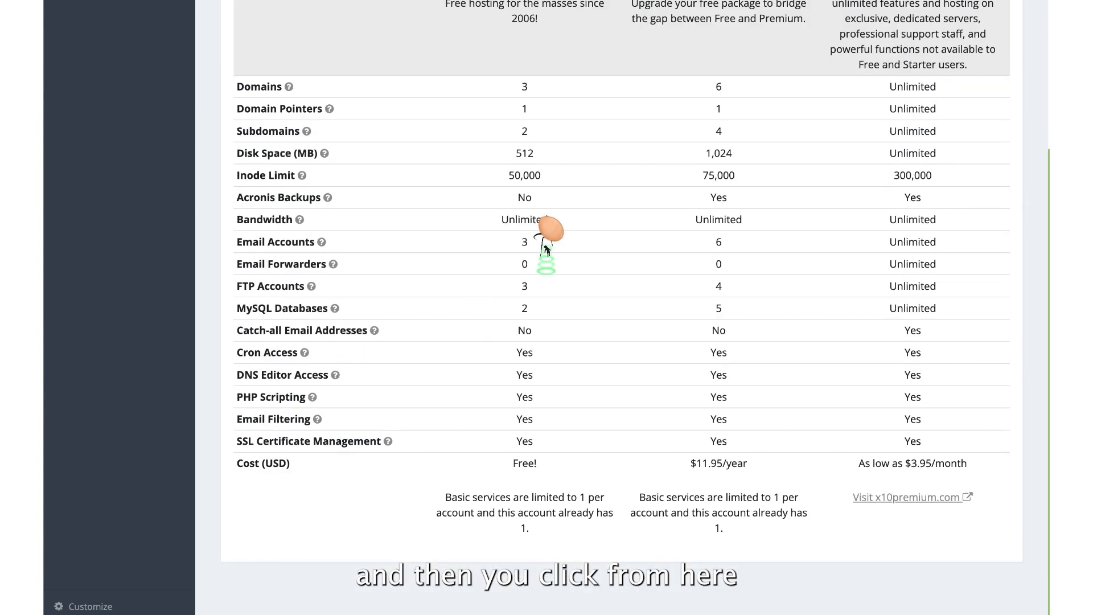
pyautogui.scroll(4, 547, 247)
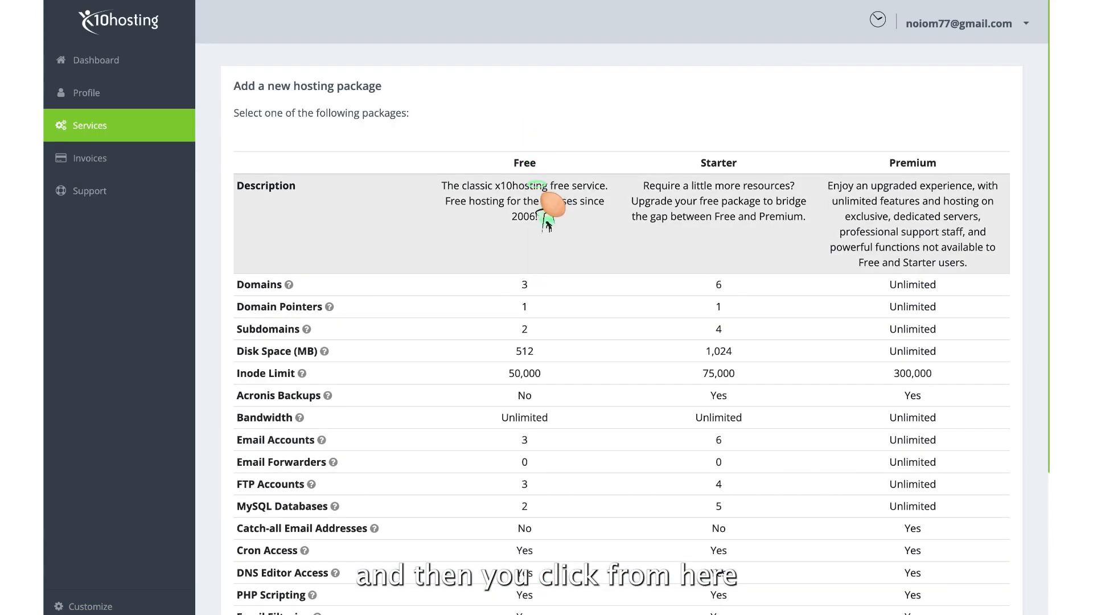
pyautogui.scroll(-4, 751, 285)
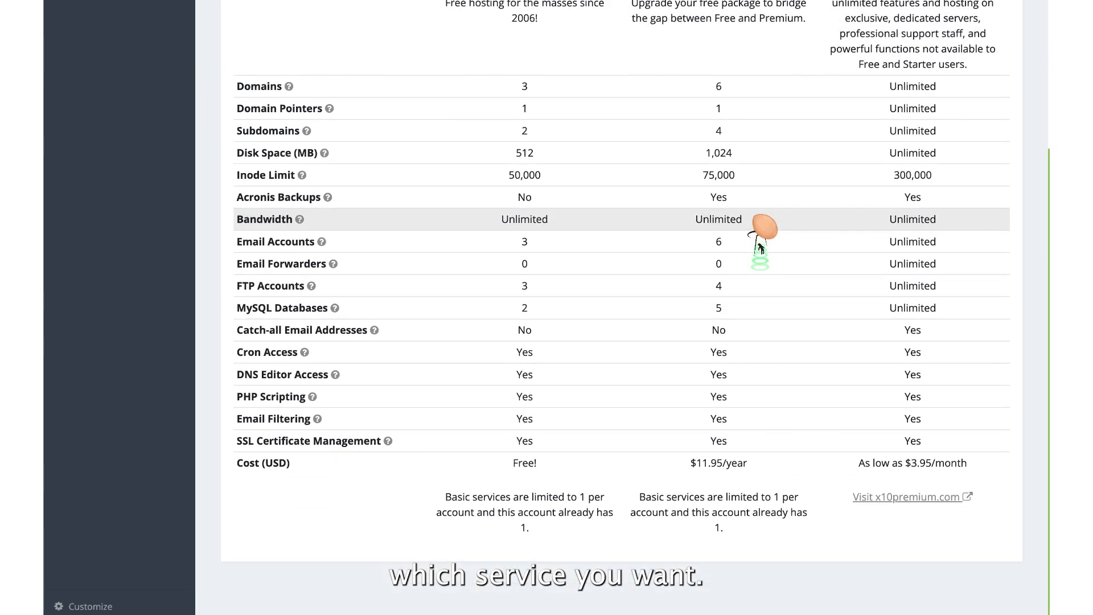
pyautogui.scroll(4, 797, 458)
pyautogui.scroll(-4, 797, 458)
pyautogui.scroll(4, 797, 458)
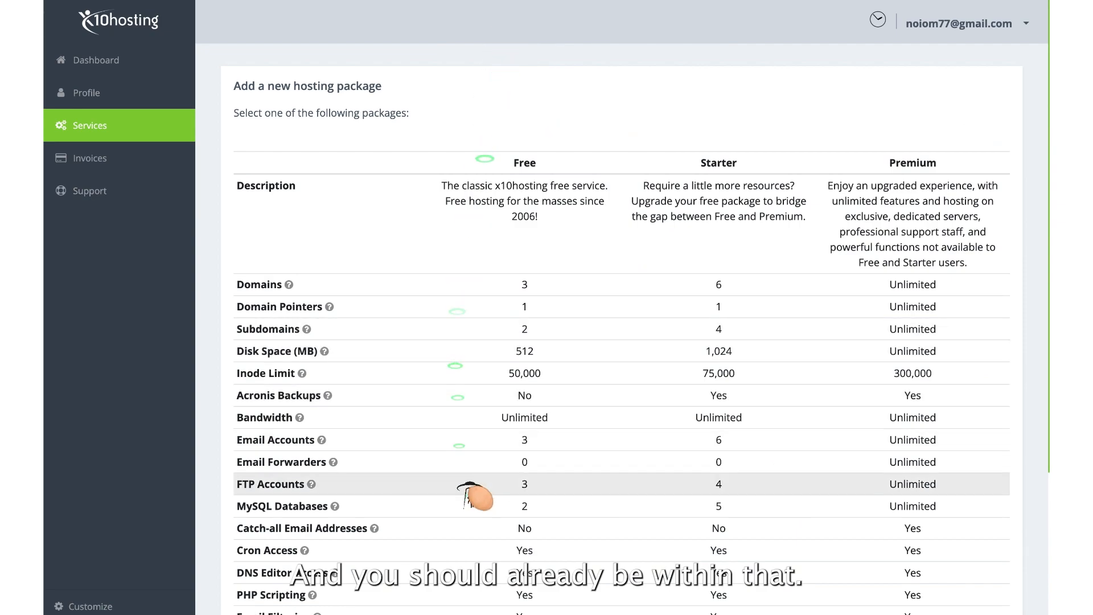
pyautogui.scroll(-4, 580, 473)
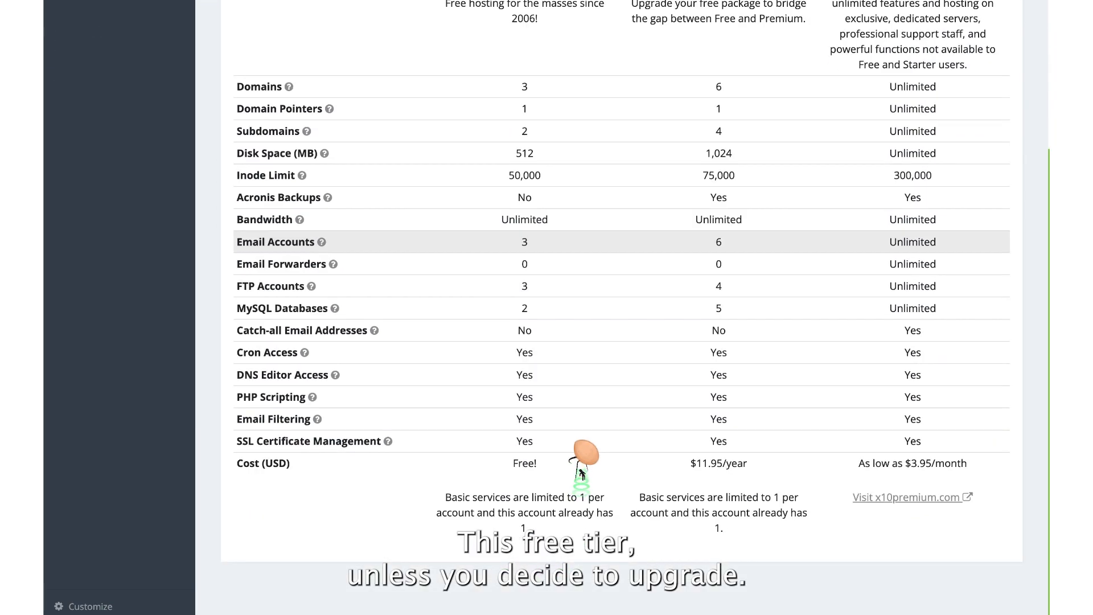
pyautogui.scroll(4, 822, 310)
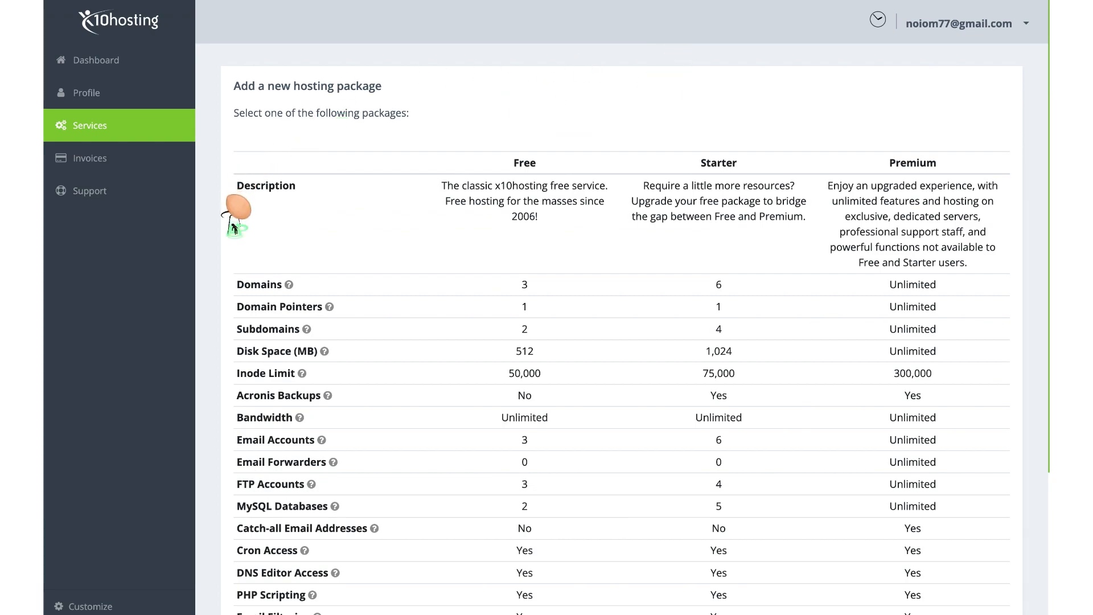
pyautogui.scroll(-3, 233, 215)
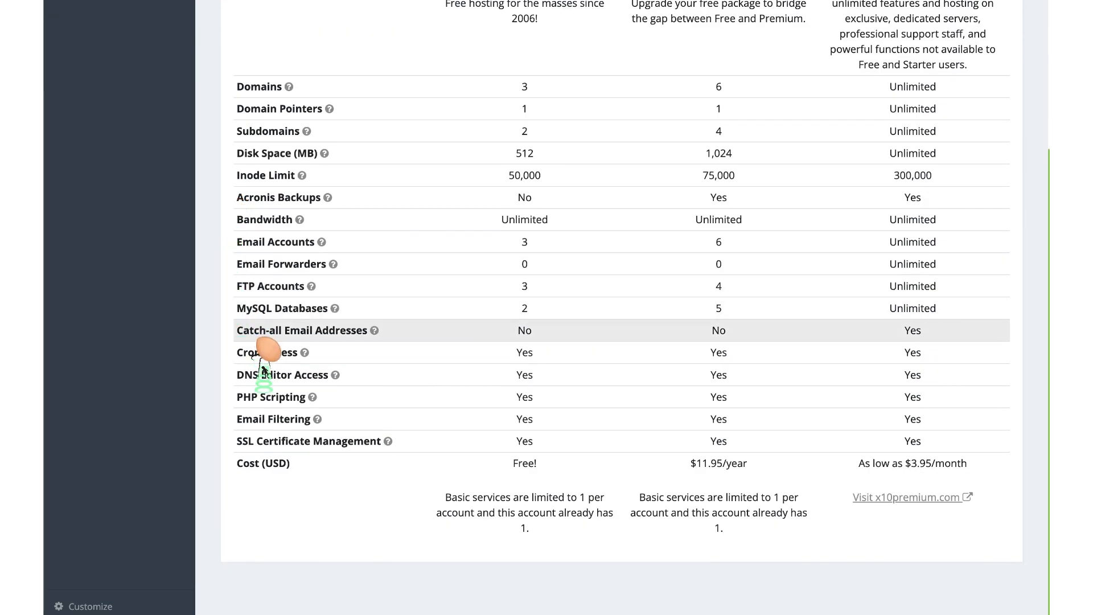
pyautogui.scroll(3, 264, 370)
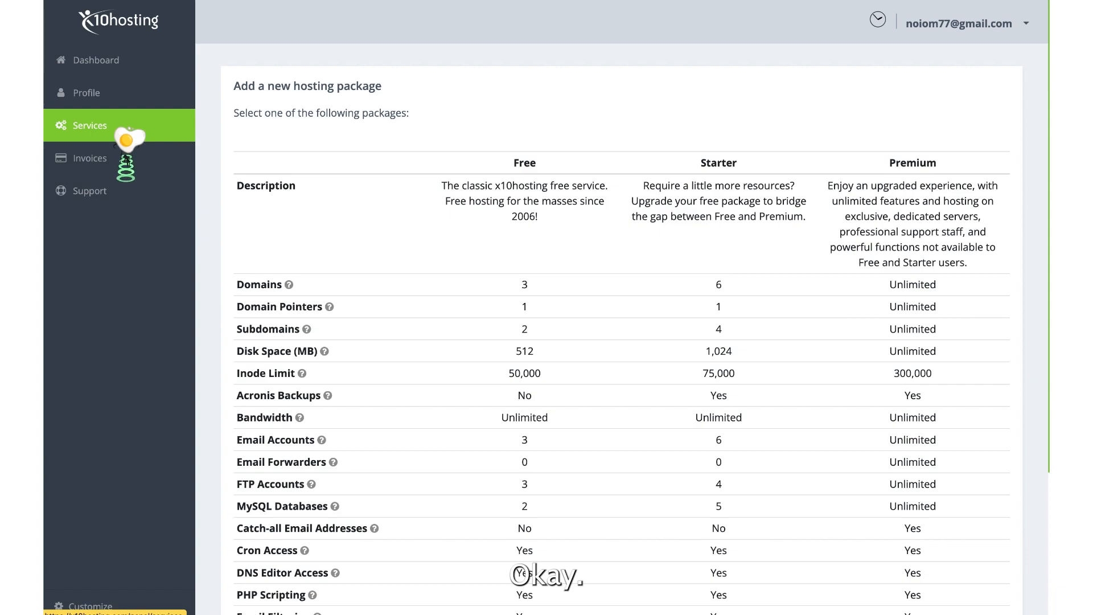
# - Return to the services list, open the active free service's details, and launch its hosting control panel
pyautogui.click(93, 130)
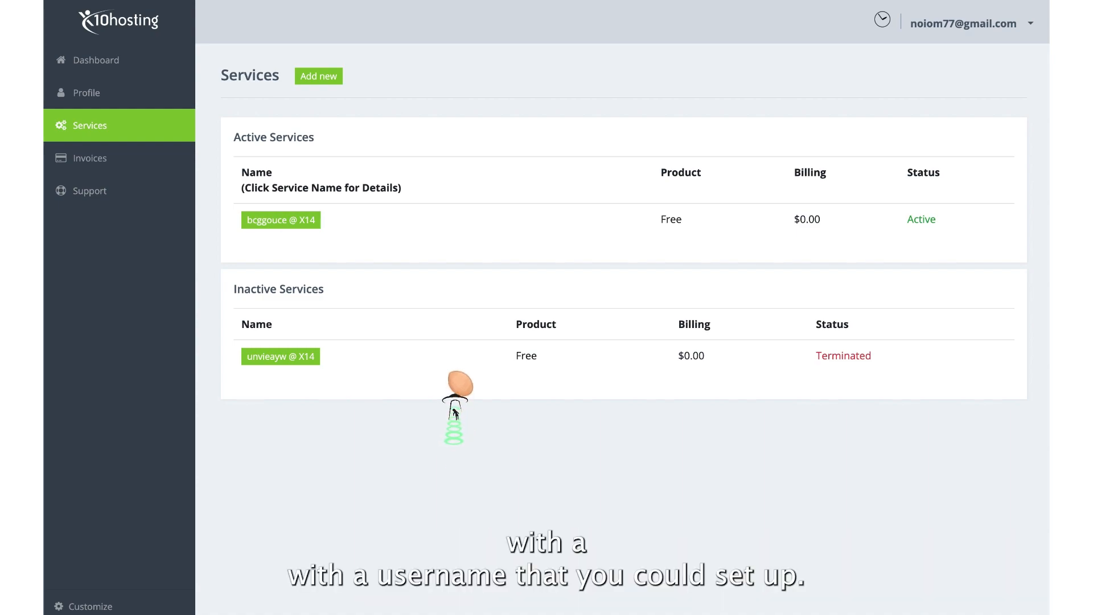
pyautogui.click(307, 222)
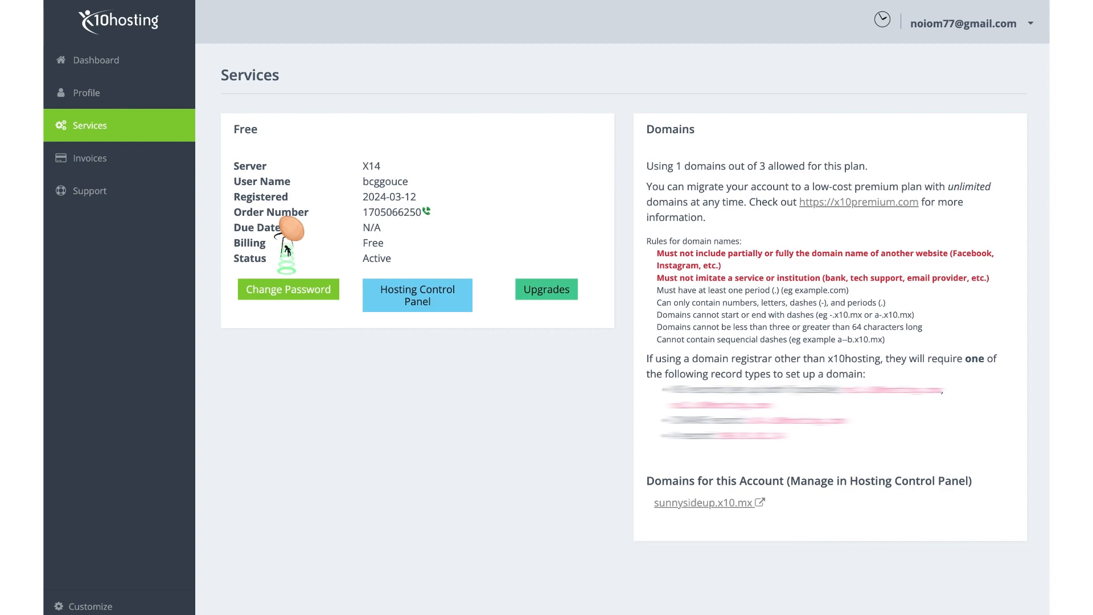
pyautogui.click(443, 310)
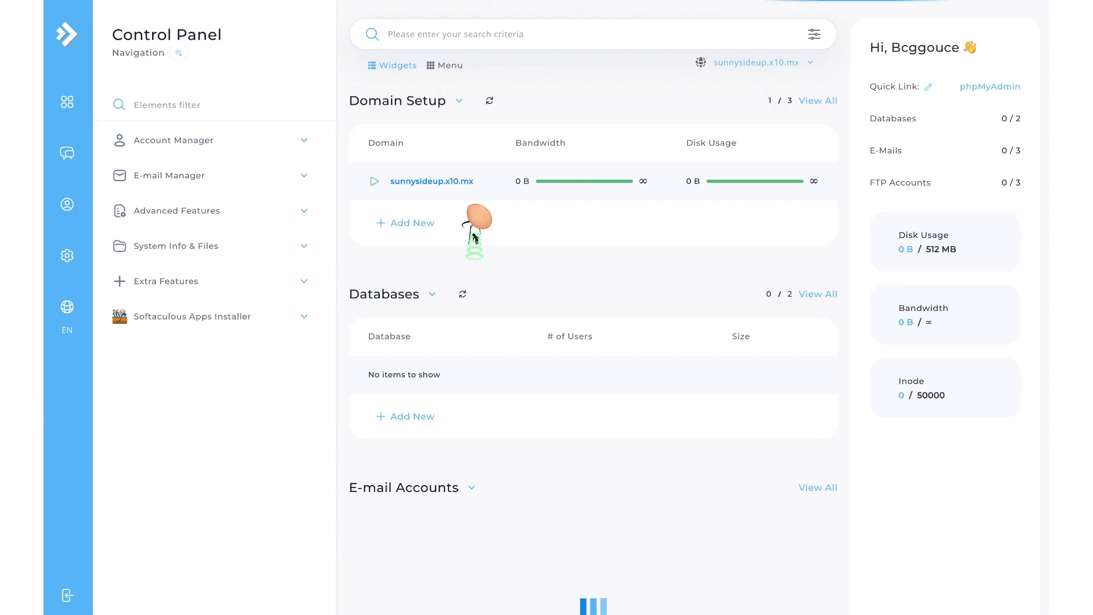
pyautogui.scroll(-1, 487, 262)
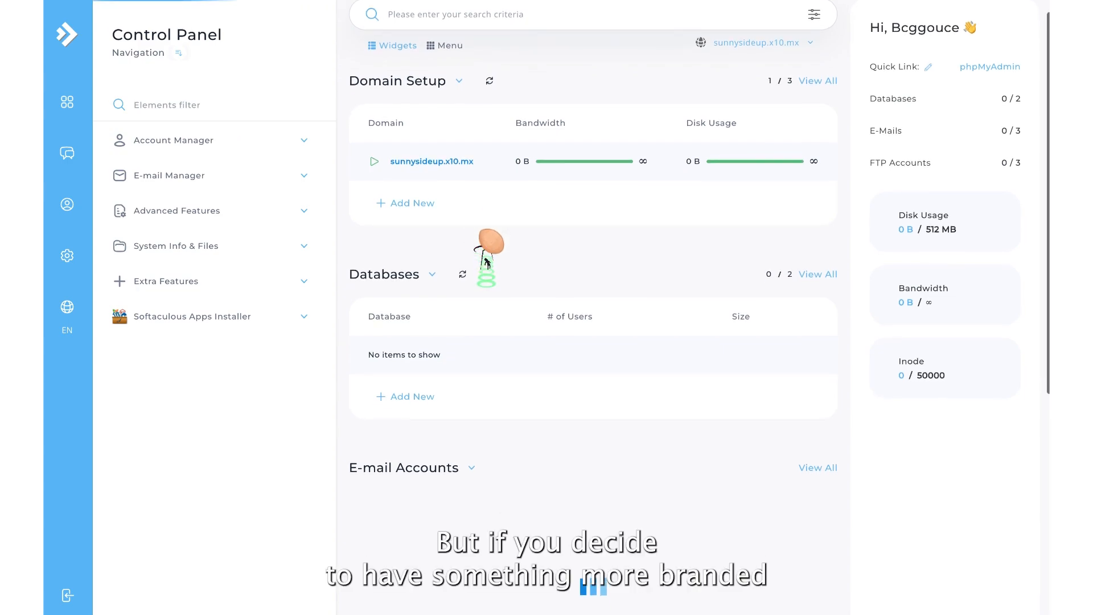
pyautogui.scroll(1, 487, 262)
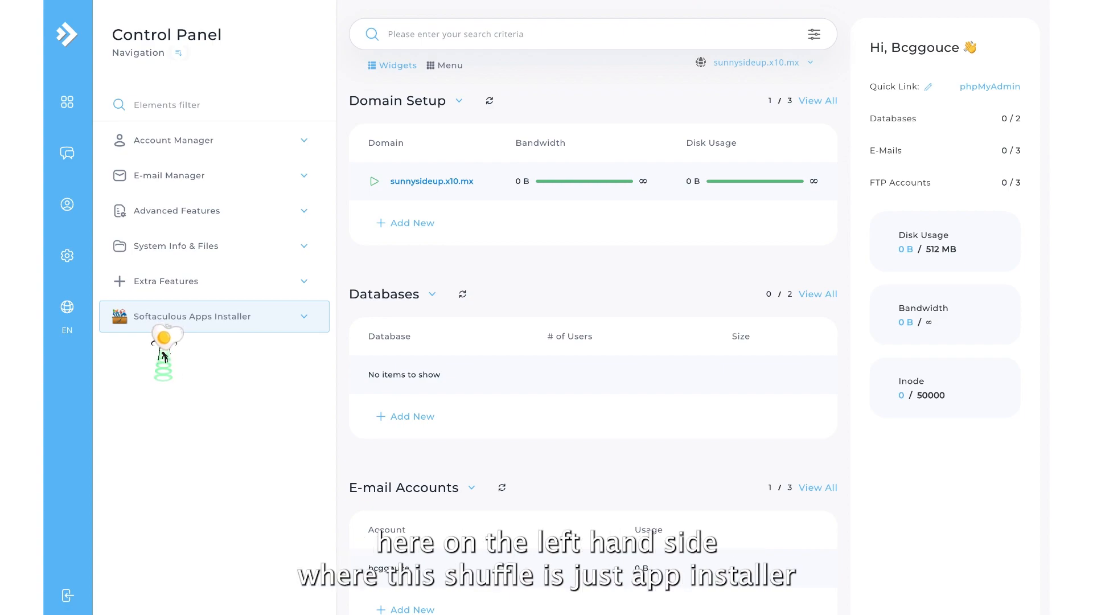
# - Open the WordPress page from the Softaculous Apps Installer
pyautogui.click(304, 319)
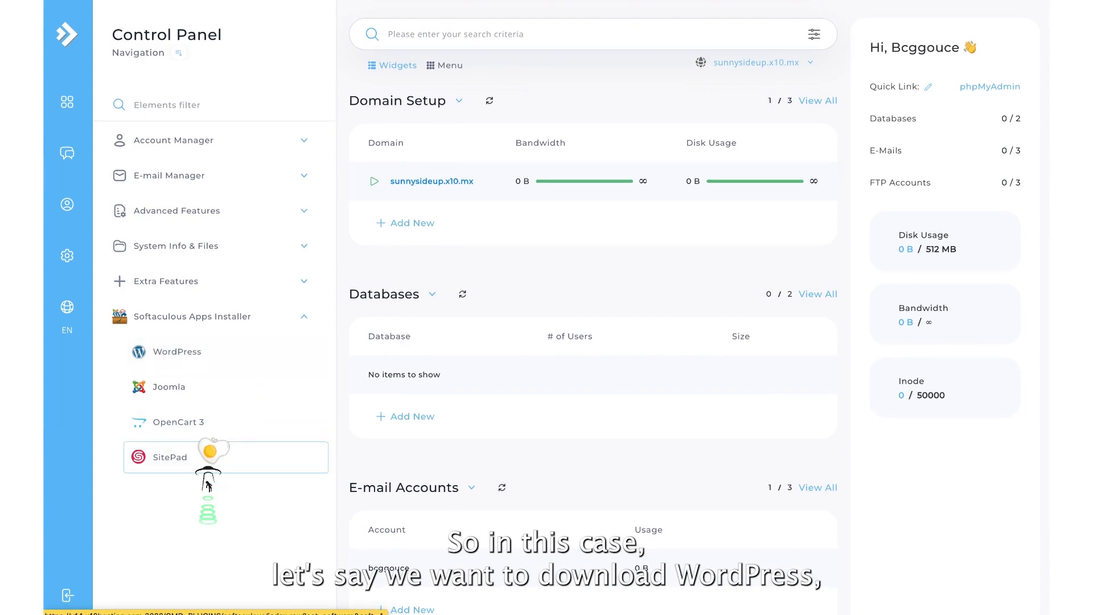
pyautogui.click(216, 322)
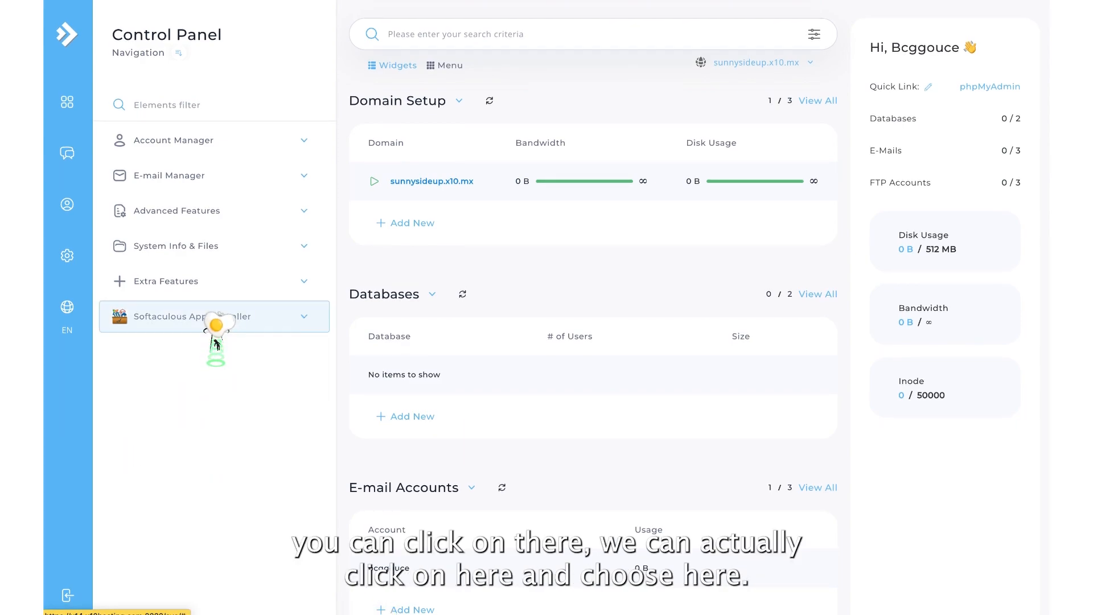
pyautogui.click(188, 325)
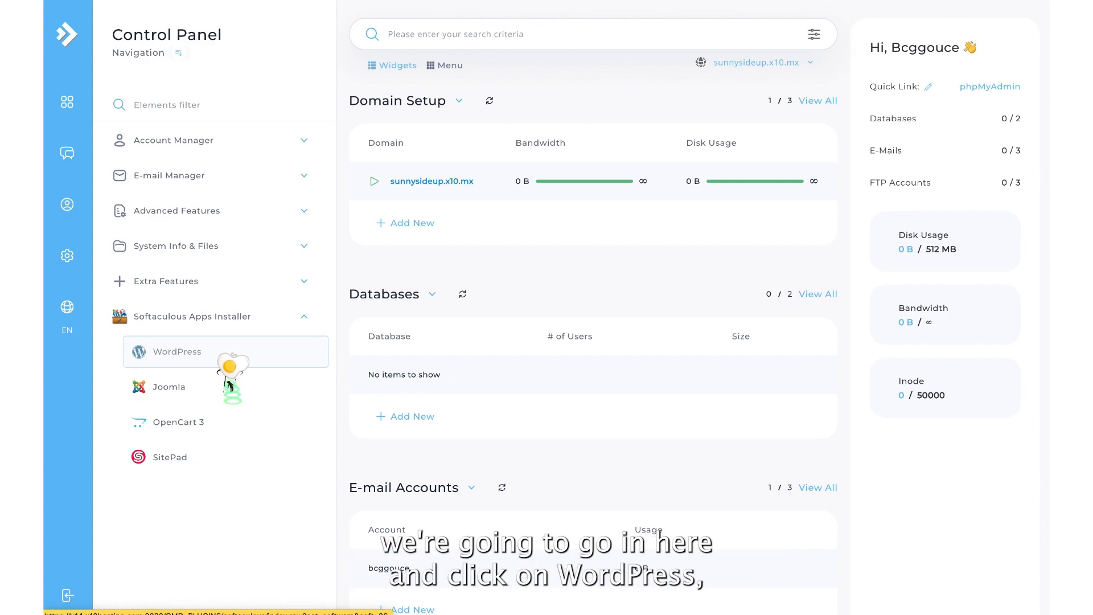
pyautogui.click(224, 357)
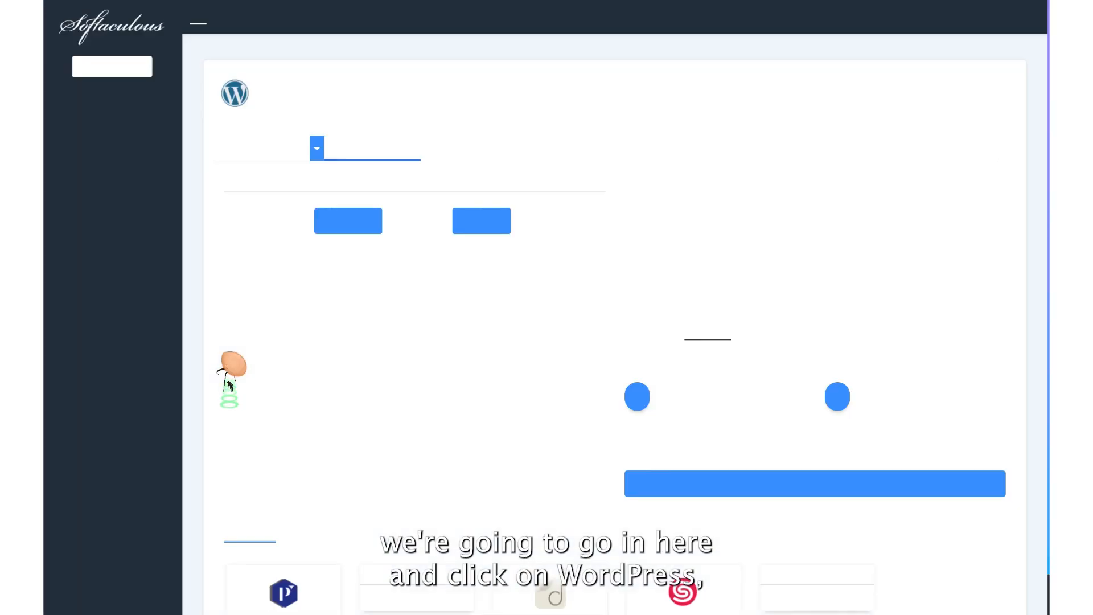
# - Examine the WordPress overview, including its description, space requirements, installation option and related scripts
pyautogui.scroll(-5, 368, 360)
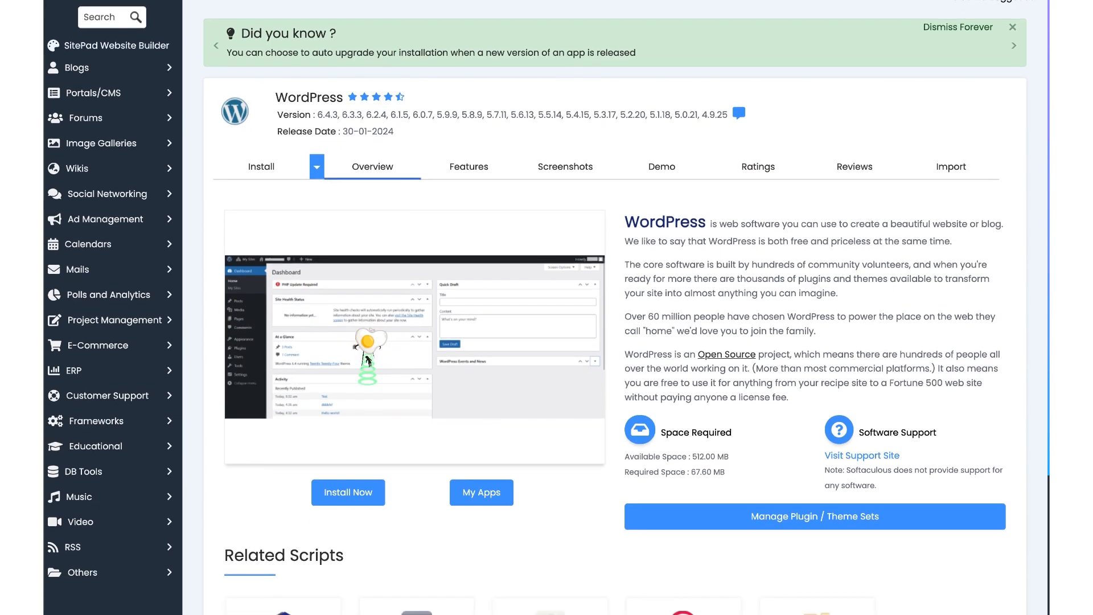
pyautogui.click(368, 360)
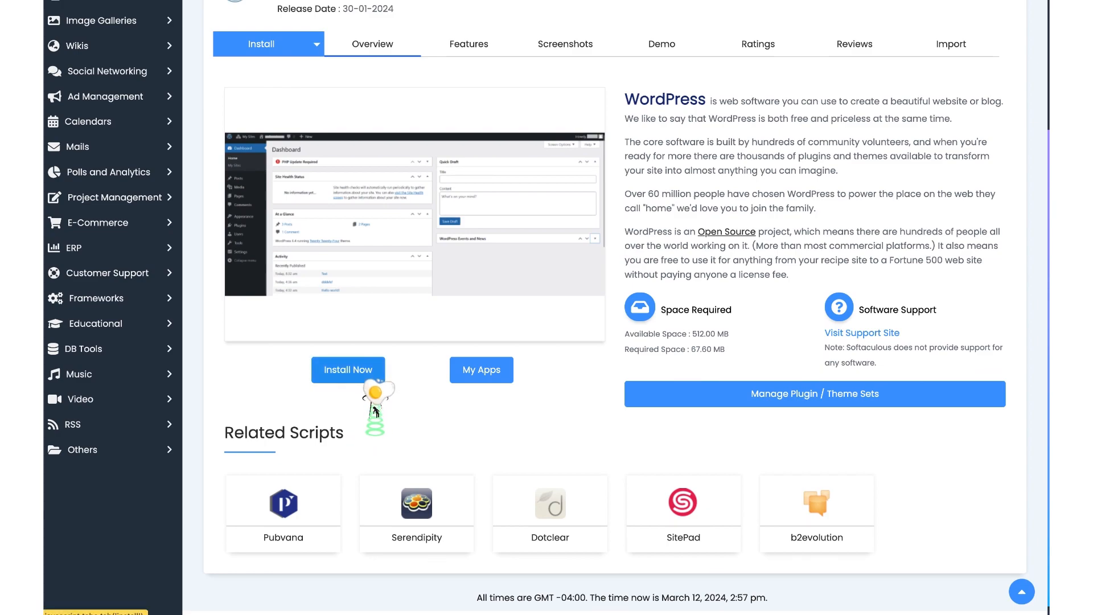
pyautogui.scroll(3, 490, 433)
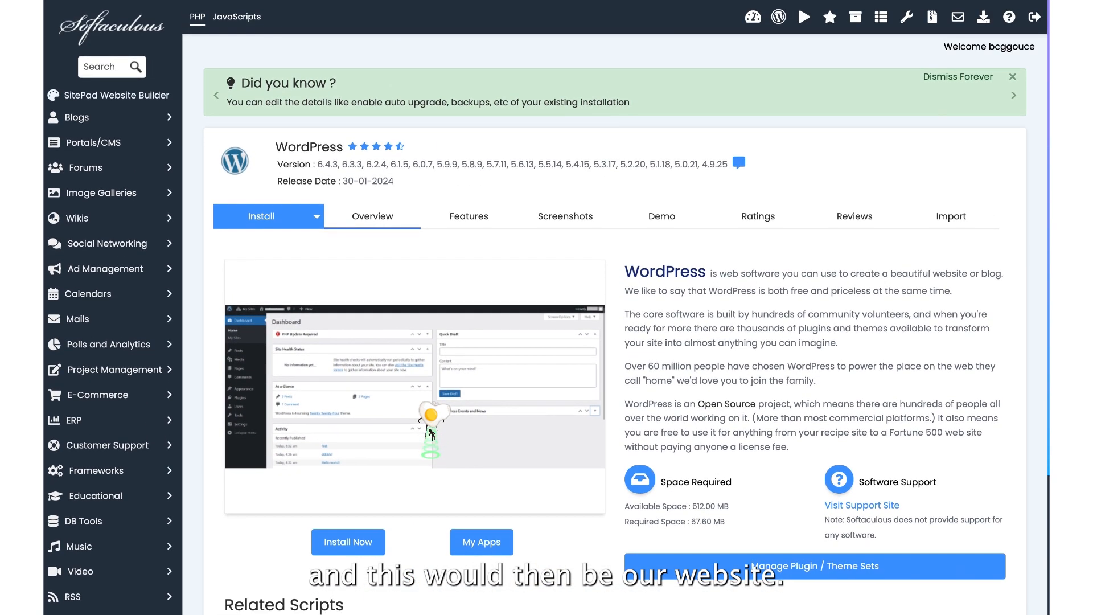
pyautogui.scroll(-3, 431, 433)
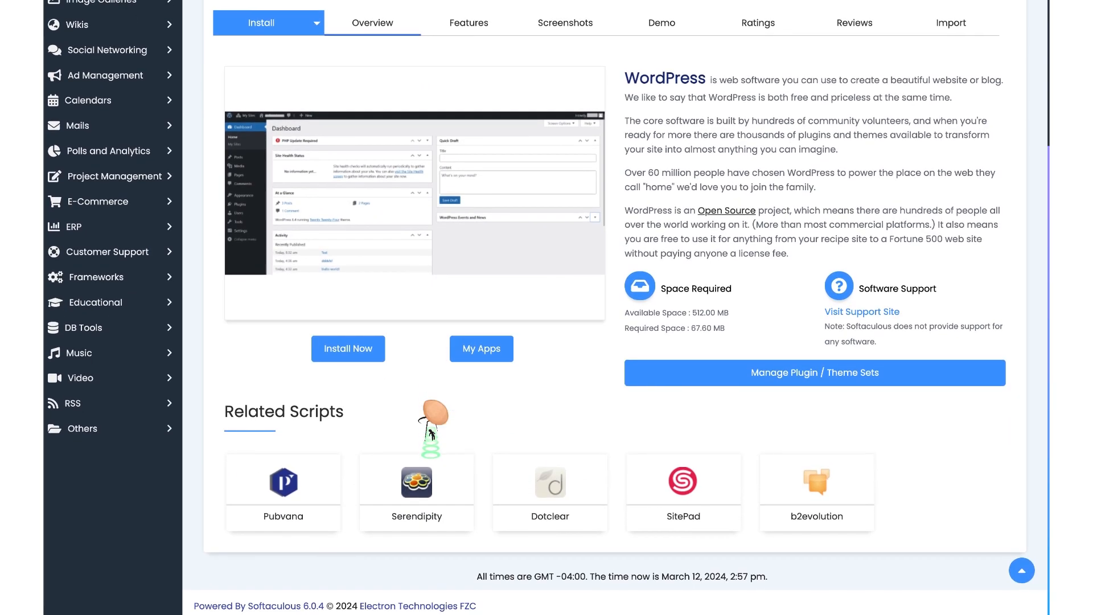
# - Expand the E-Commerce category and look through its installable applications, from AbanteCart to Magento 2.4.1
pyautogui.scroll(3, 431, 434)
pyautogui.scroll(-1, 431, 434)
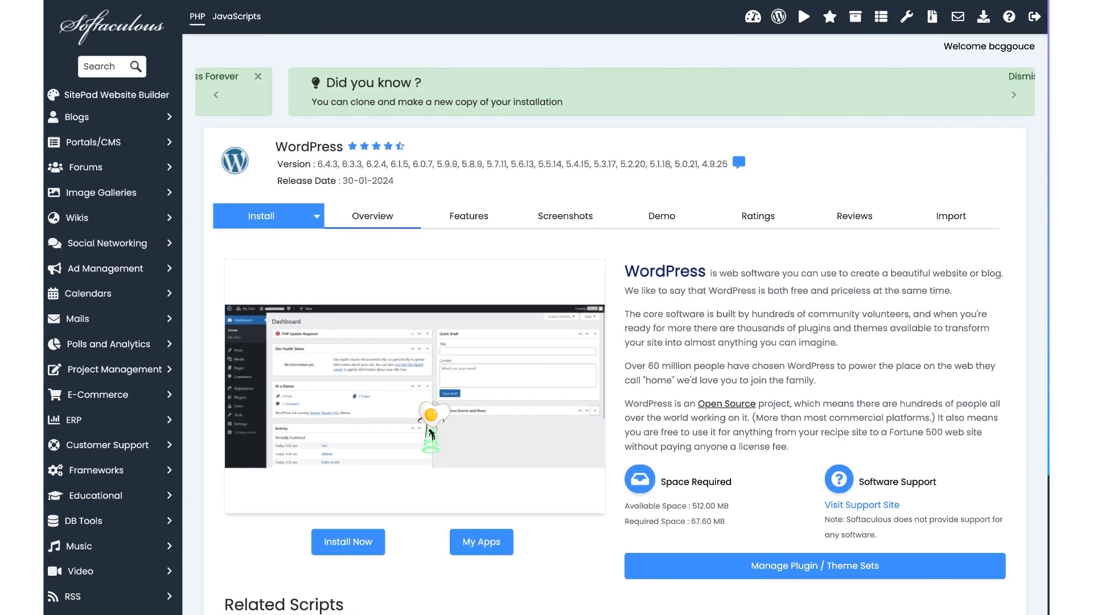
pyautogui.scroll(-1, 381, 353)
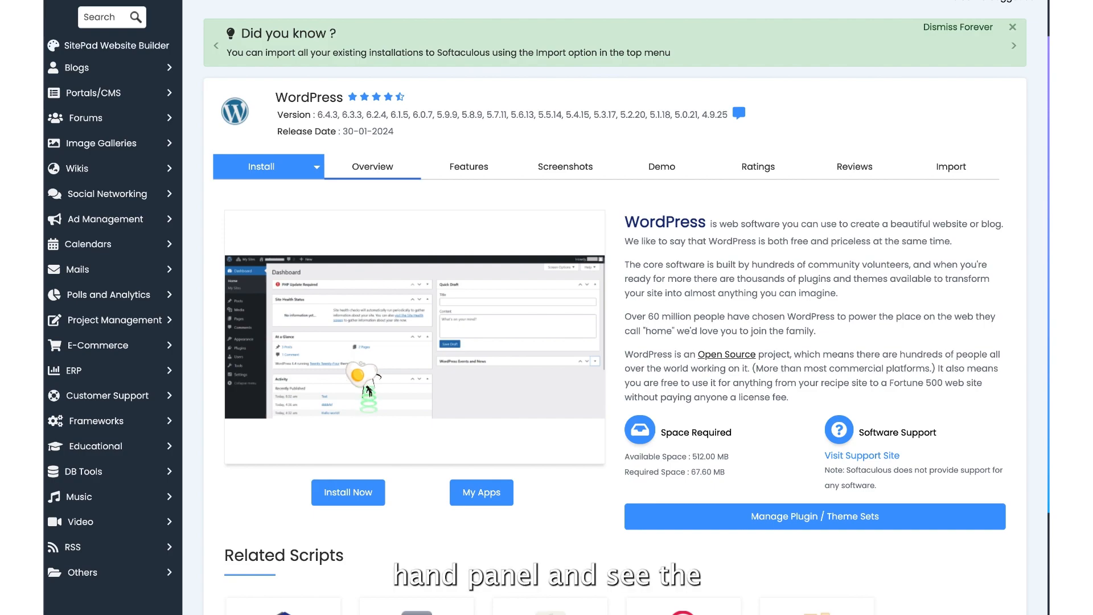
pyautogui.scroll(1, 118, 319)
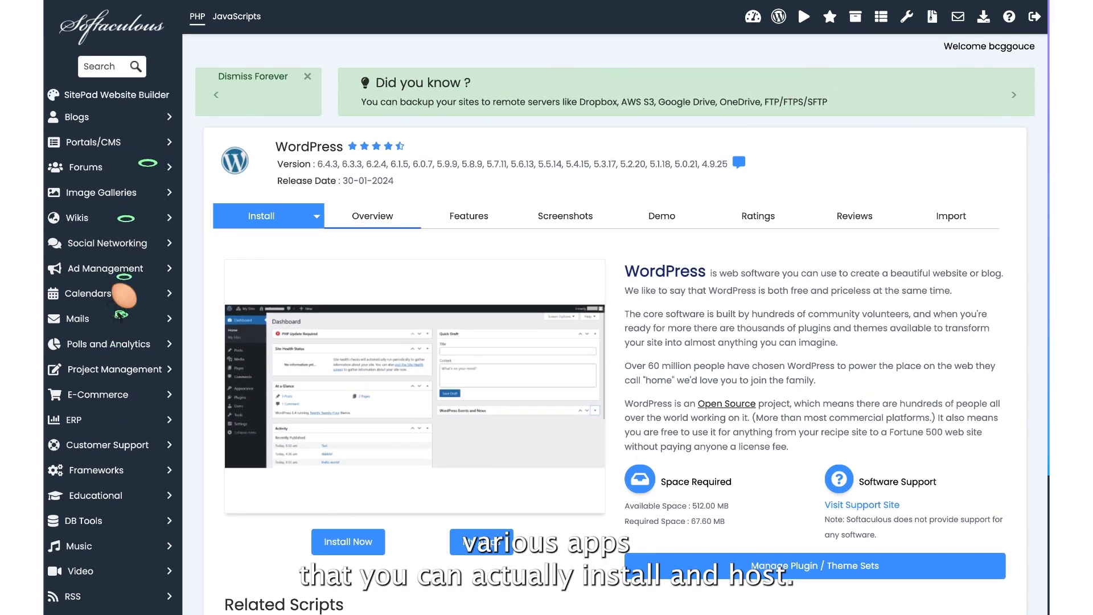
pyautogui.scroll(-1, 119, 298)
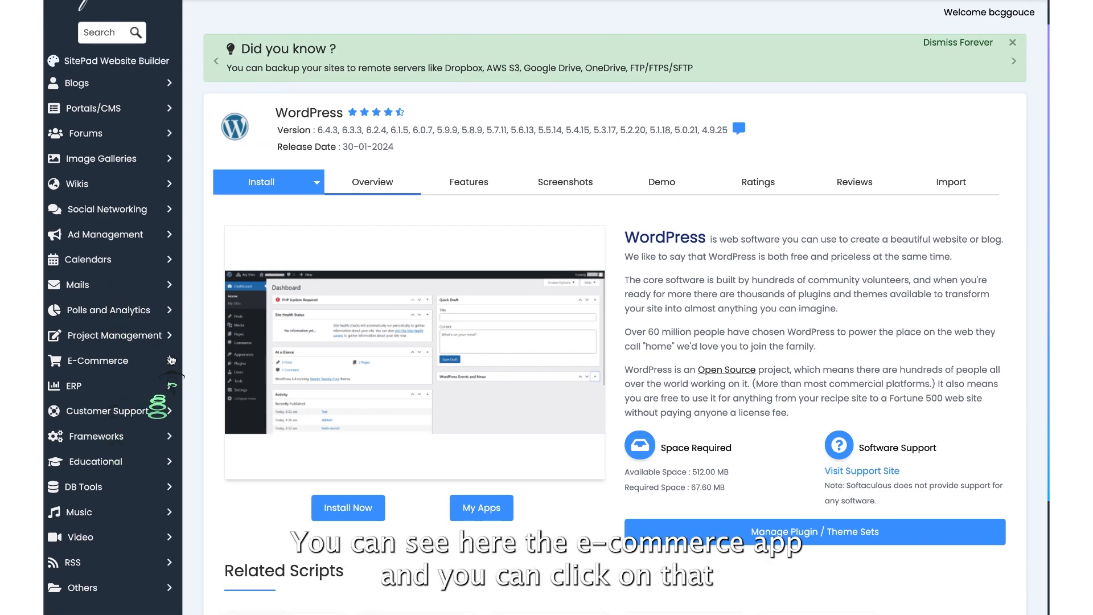
pyautogui.click(139, 364)
pyautogui.scroll(-2, 139, 444)
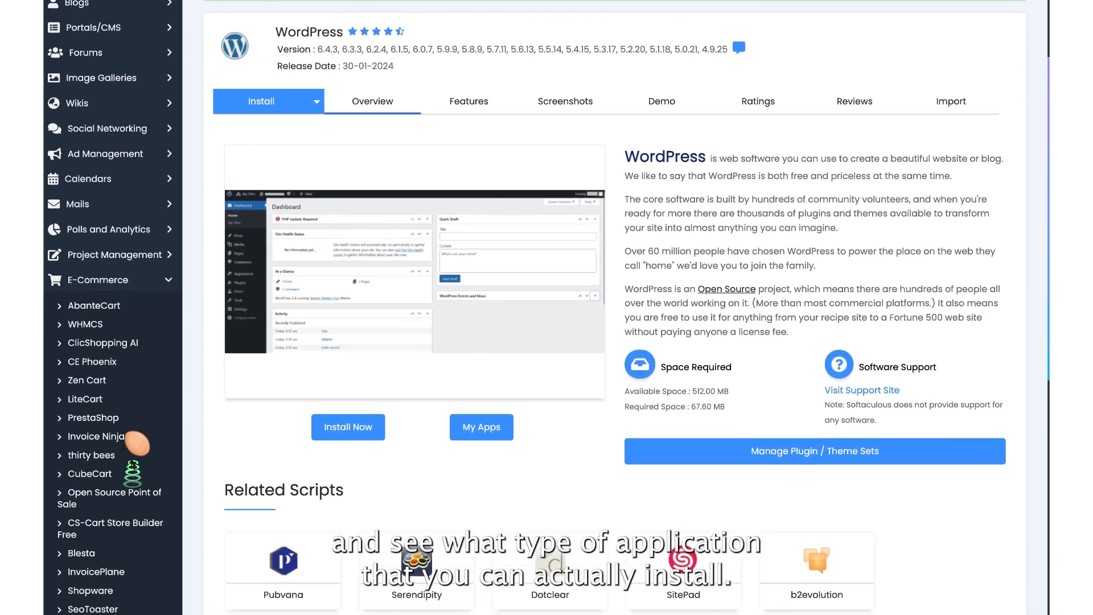
pyautogui.scroll(-2, 108, 387)
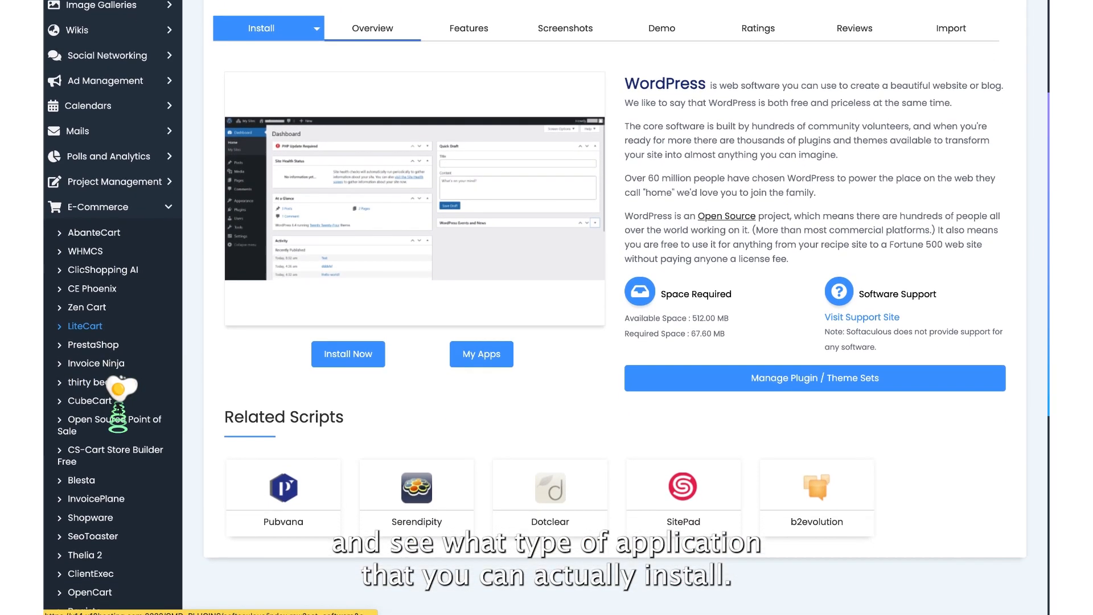
pyautogui.scroll(-3, 118, 389)
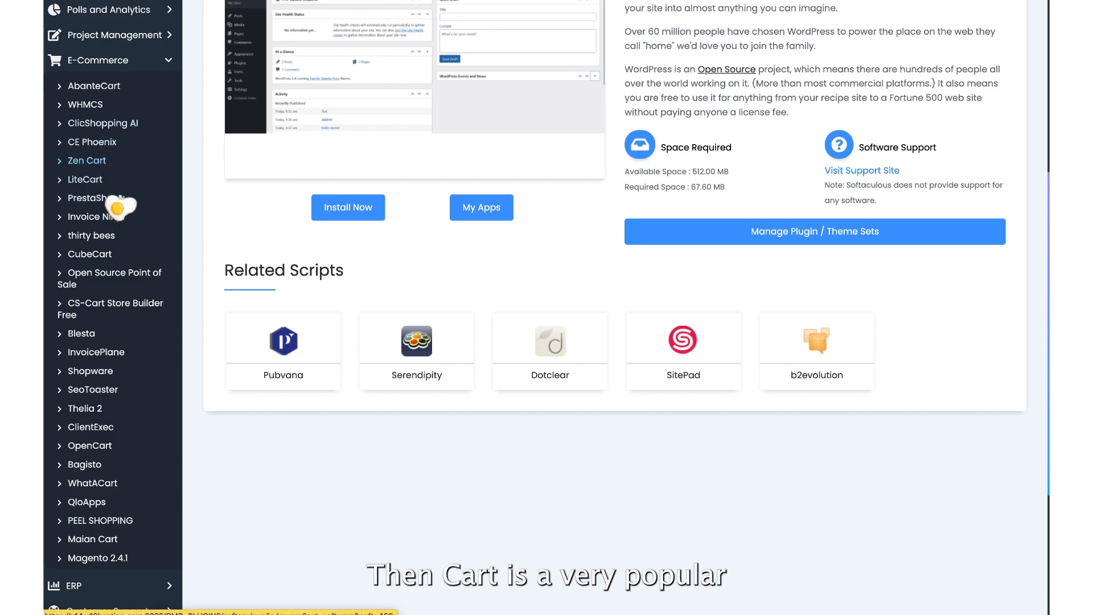
pyautogui.scroll(-1, 99, 341)
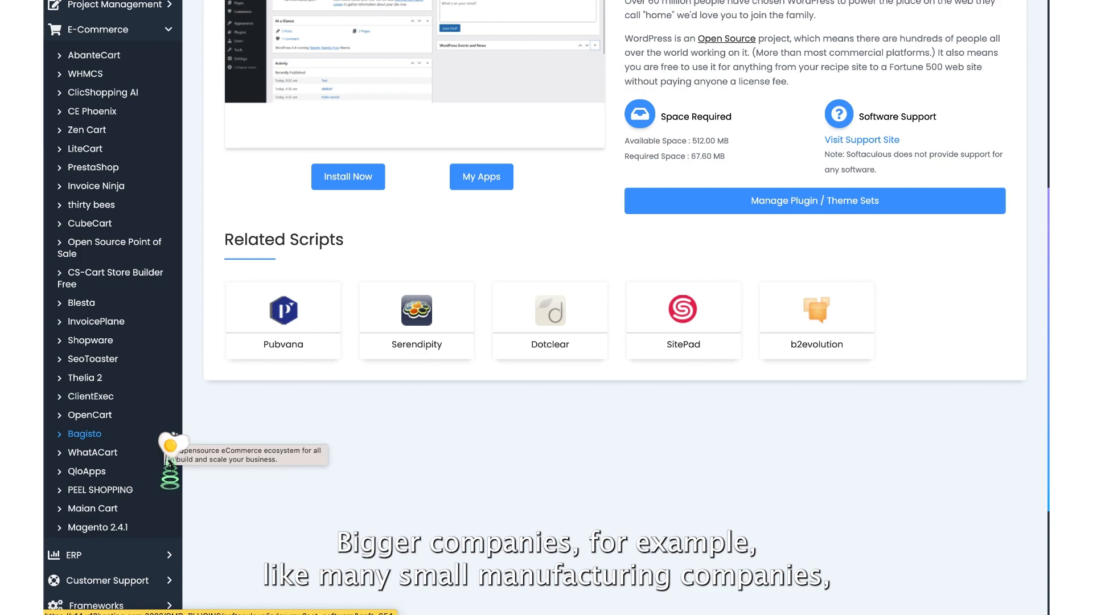
pyautogui.scroll(-5, 170, 456)
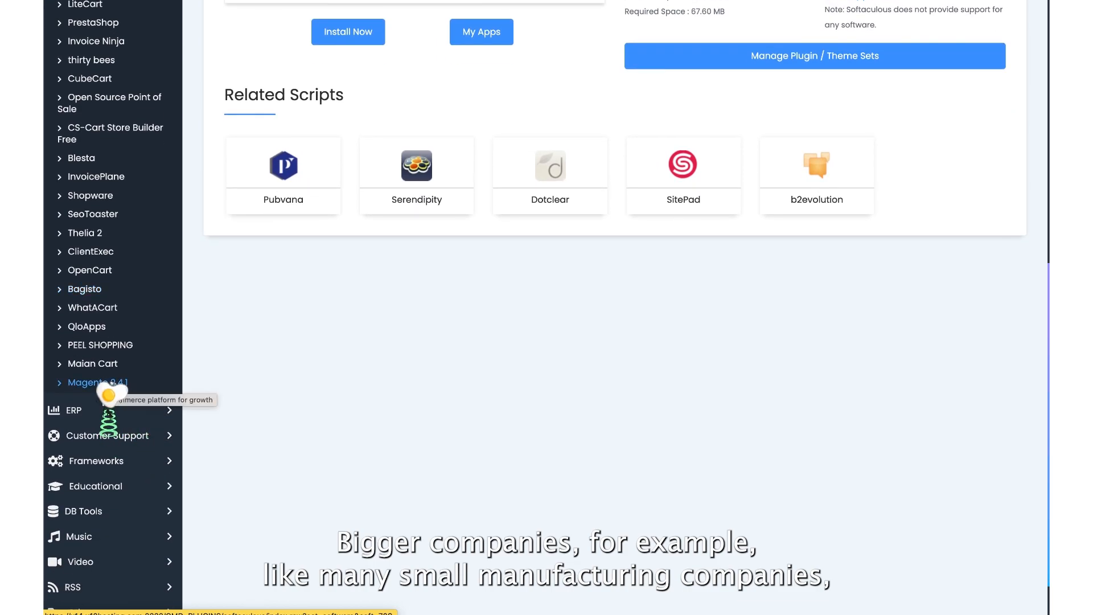
pyautogui.scroll(-1, 108, 395)
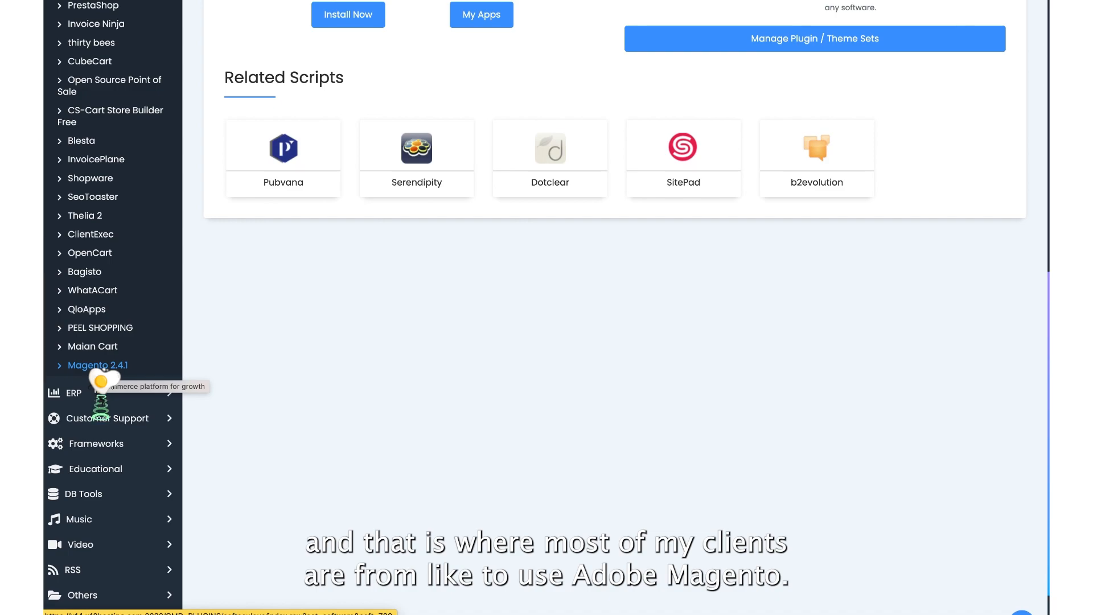
# - Open the Magento 2.4.1 page and examine its overview, space requirements and related scripts
pyautogui.click(85, 367)
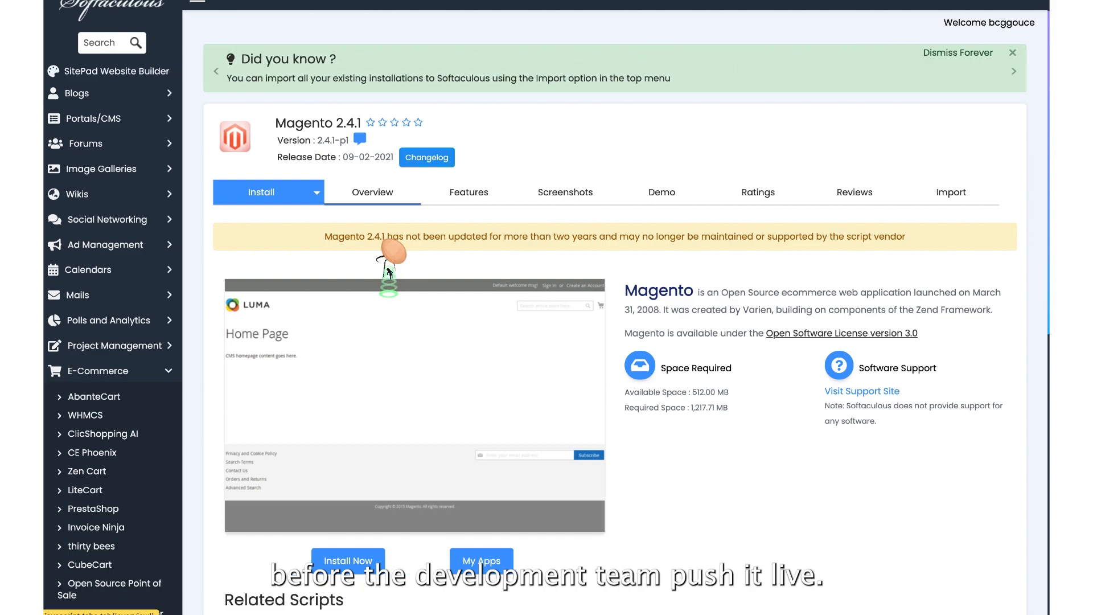
pyautogui.scroll(-4, 389, 273)
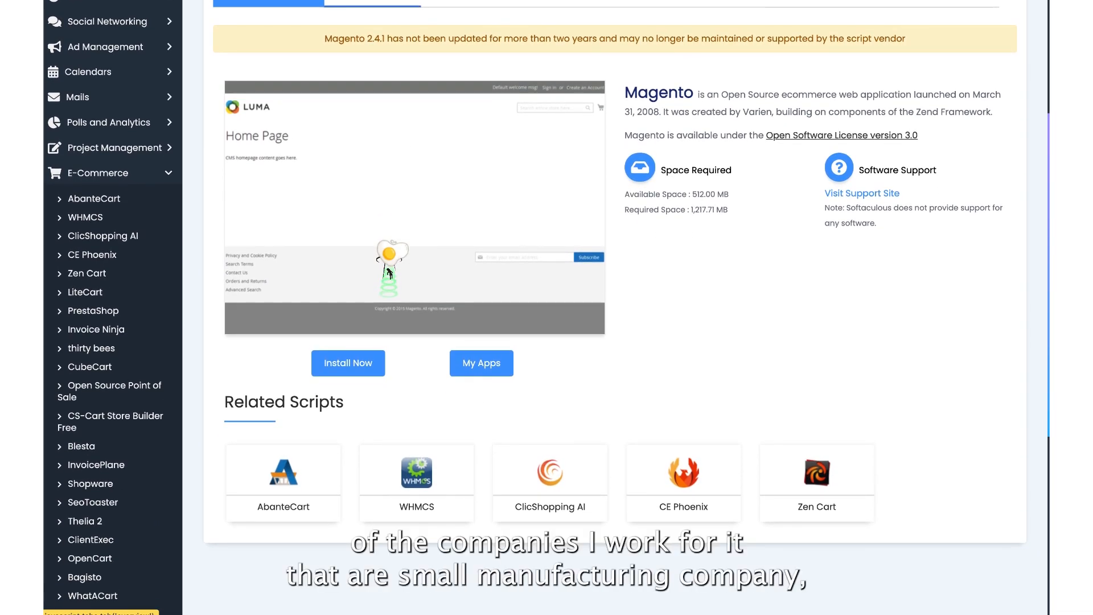
pyautogui.scroll(3, 390, 273)
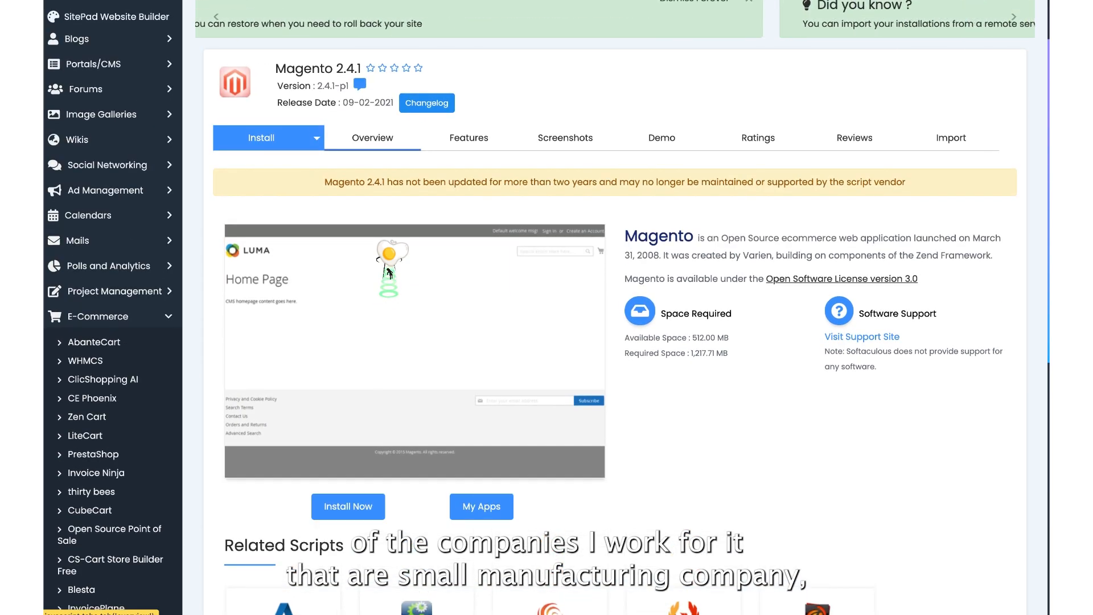
pyautogui.scroll(2, 389, 273)
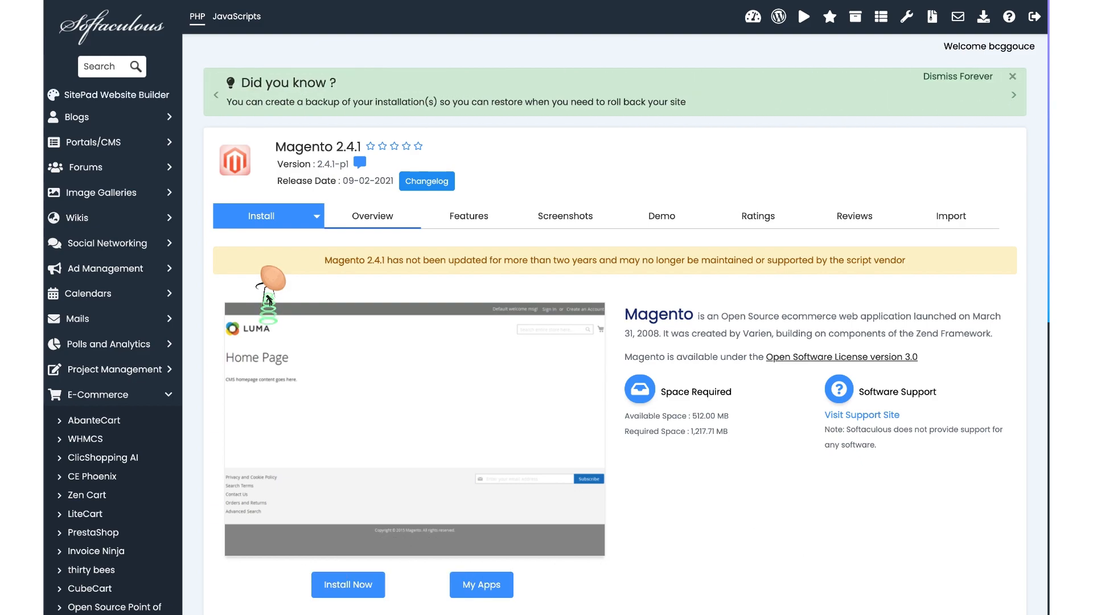
pyautogui.scroll(-1, 183, 409)
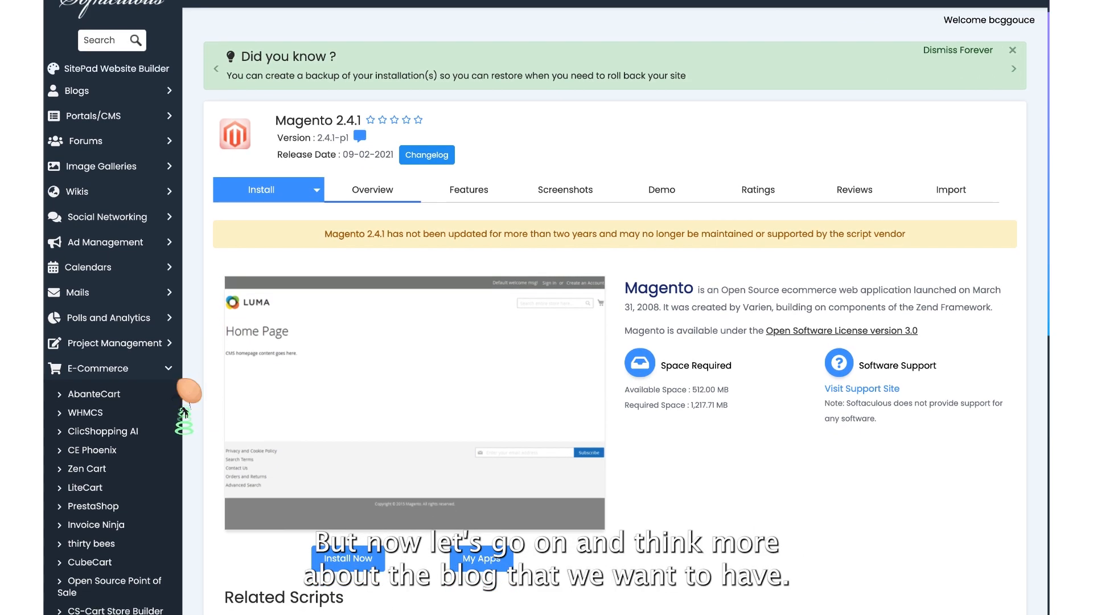
# - Return to the WordPress page through the Blogs category and open its installation form
pyautogui.click(135, 96)
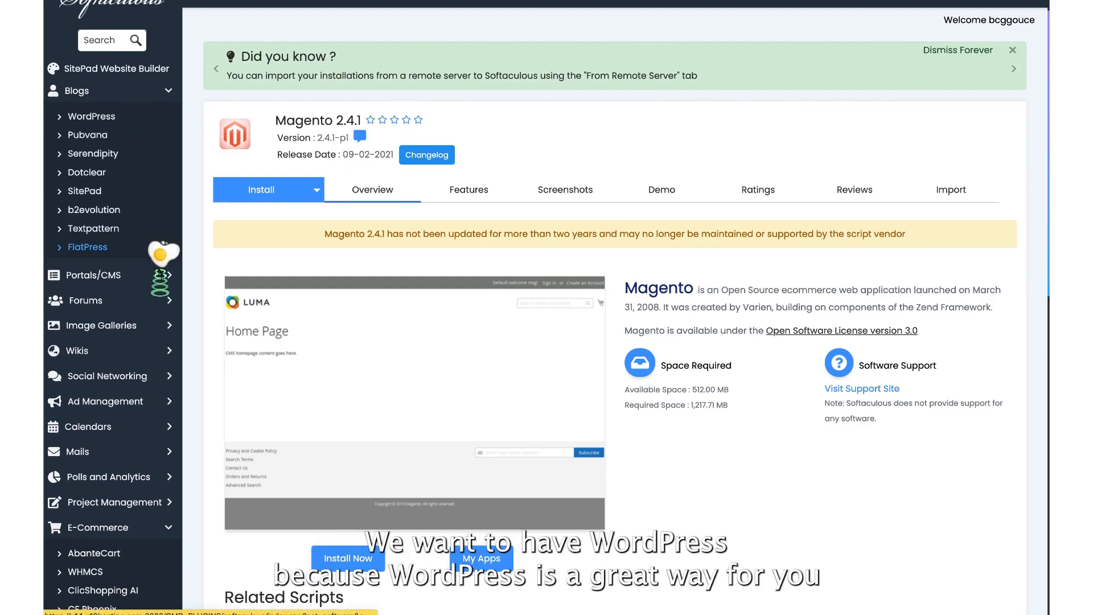
pyautogui.click(93, 129)
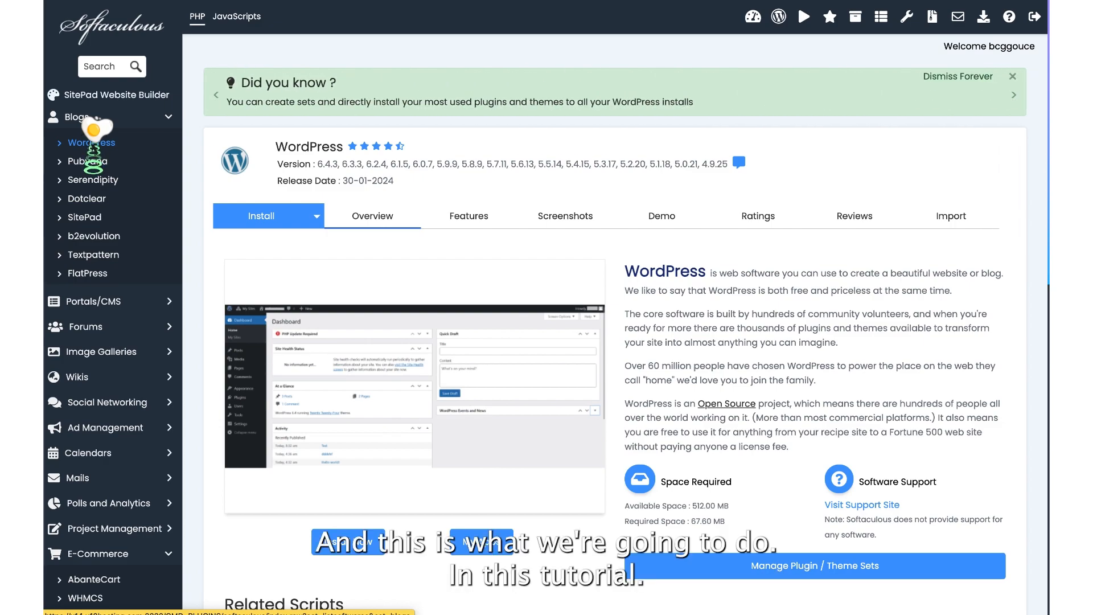
pyautogui.scroll(-3, 301, 287)
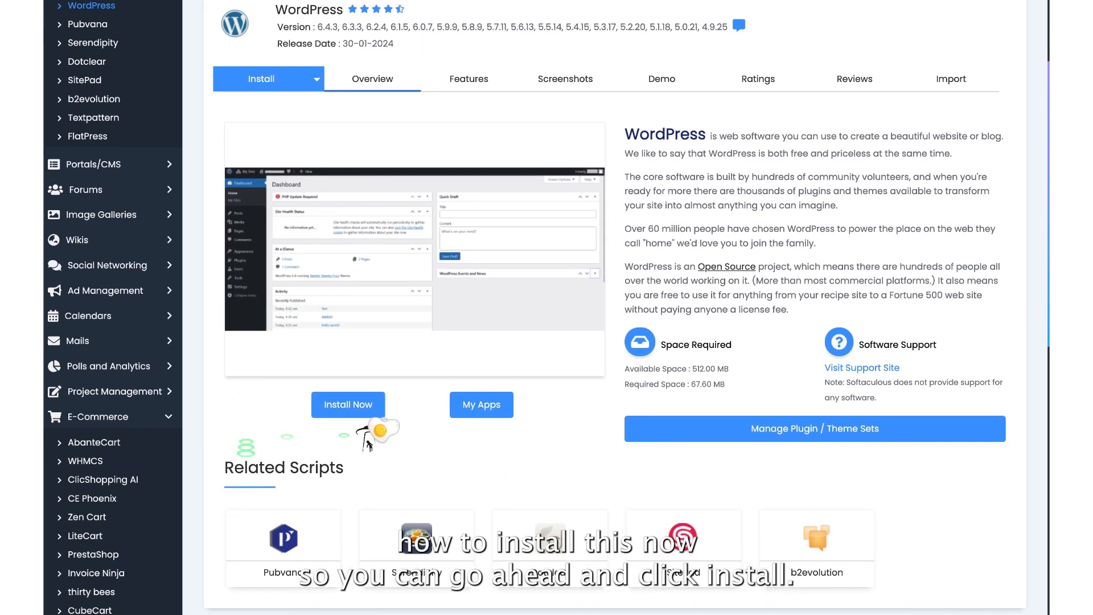
pyautogui.click(369, 413)
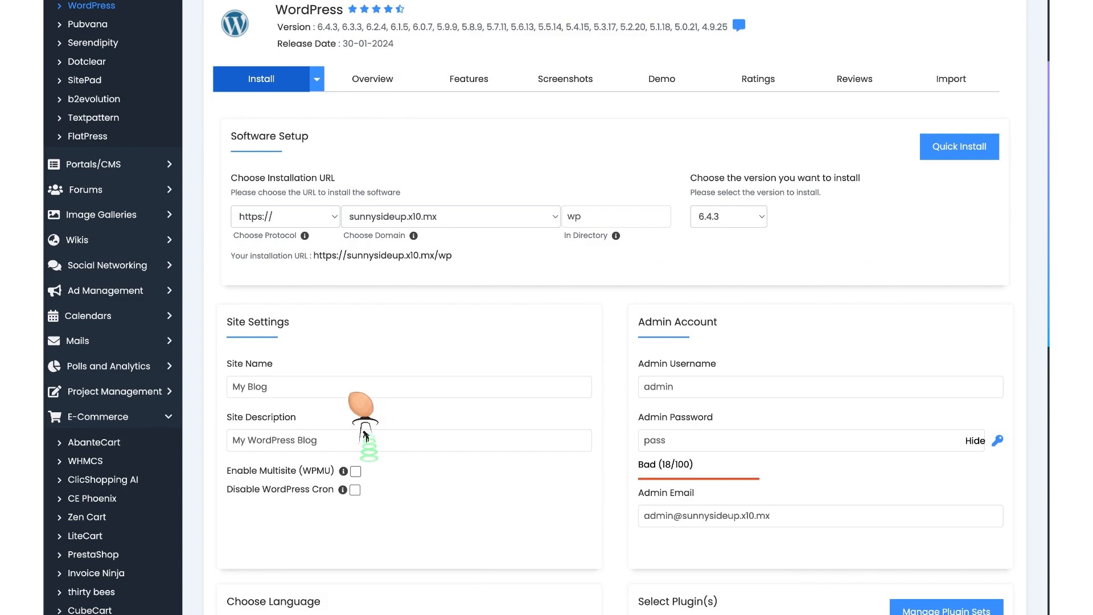
# - Select the Twenty Twenty-Four theme for the WordPress installation and agree to use its demo images
pyautogui.moveTo(305, 236)
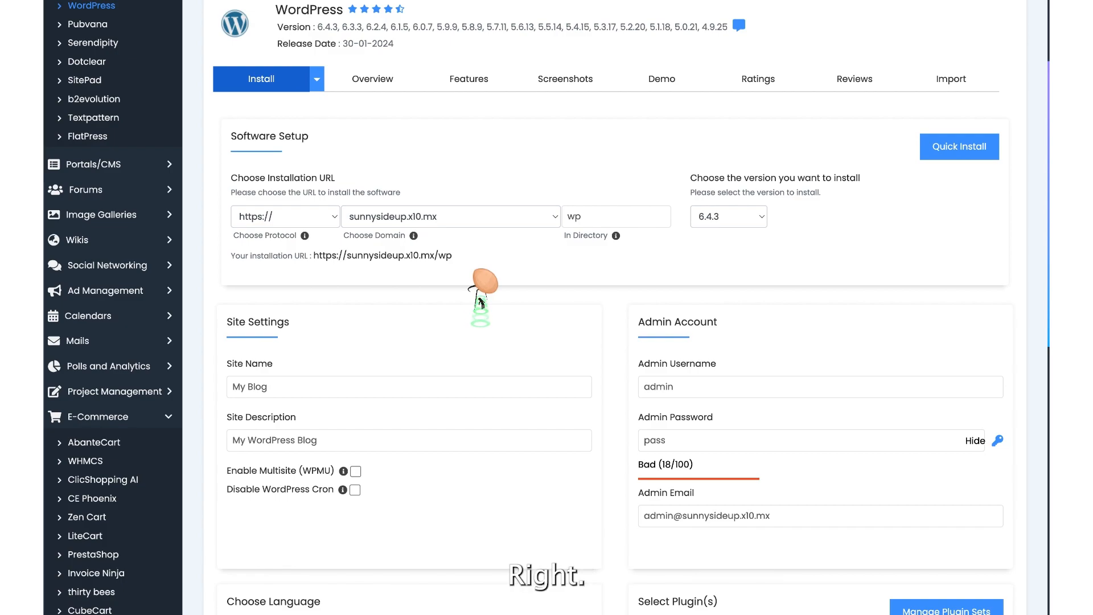
pyautogui.scroll(-3, 495, 296)
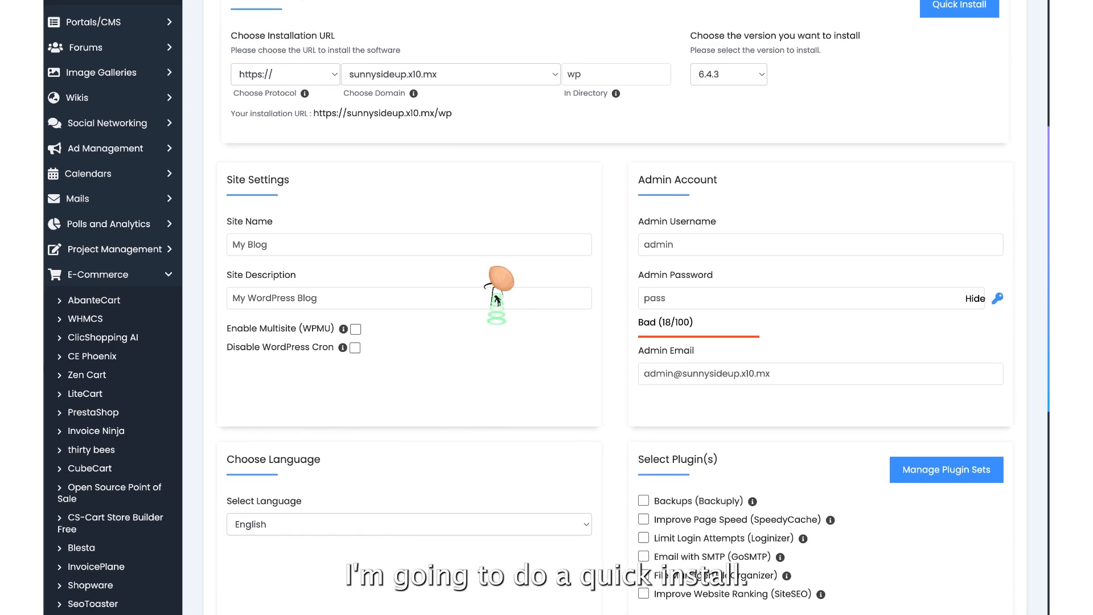
pyautogui.scroll(-6, 497, 297)
pyautogui.scroll(-1, 497, 300)
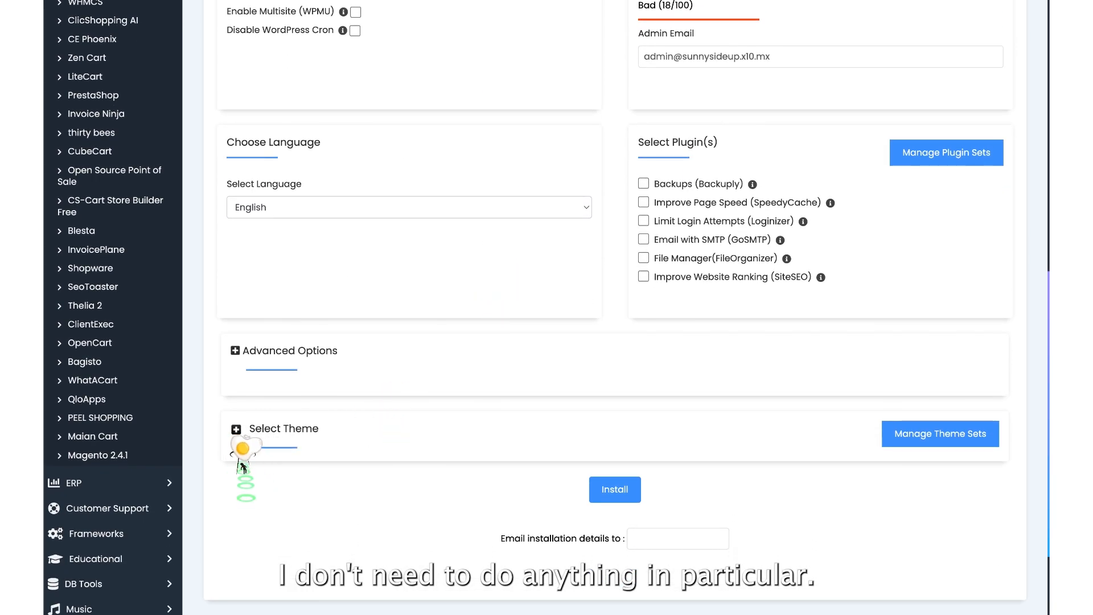
pyautogui.click(237, 433)
pyautogui.scroll(-4, 415, 381)
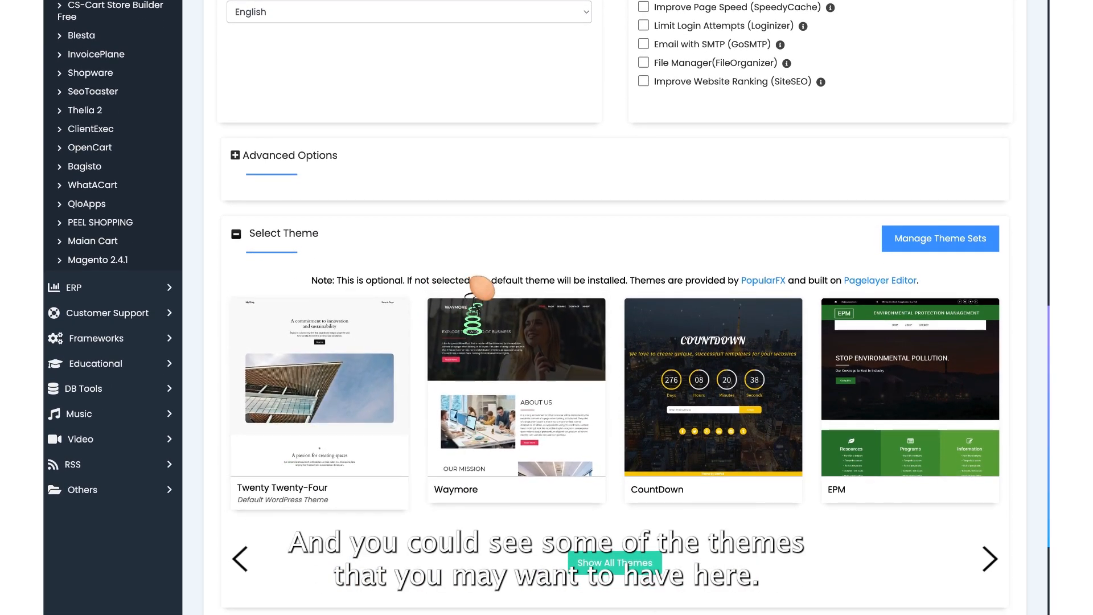
pyautogui.scroll(-1, 493, 279)
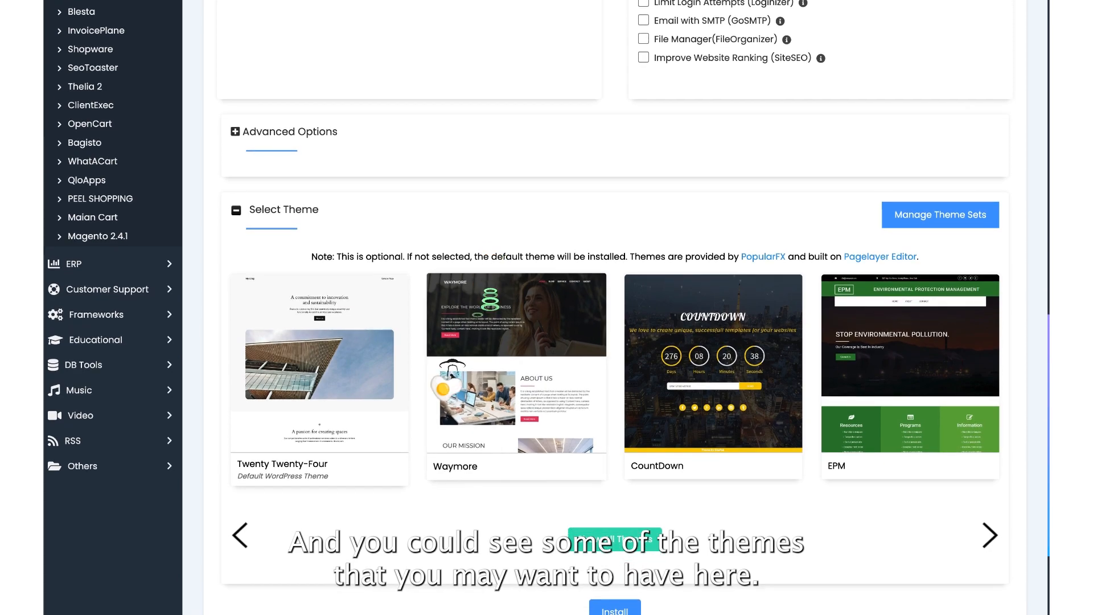
pyautogui.click(371, 413)
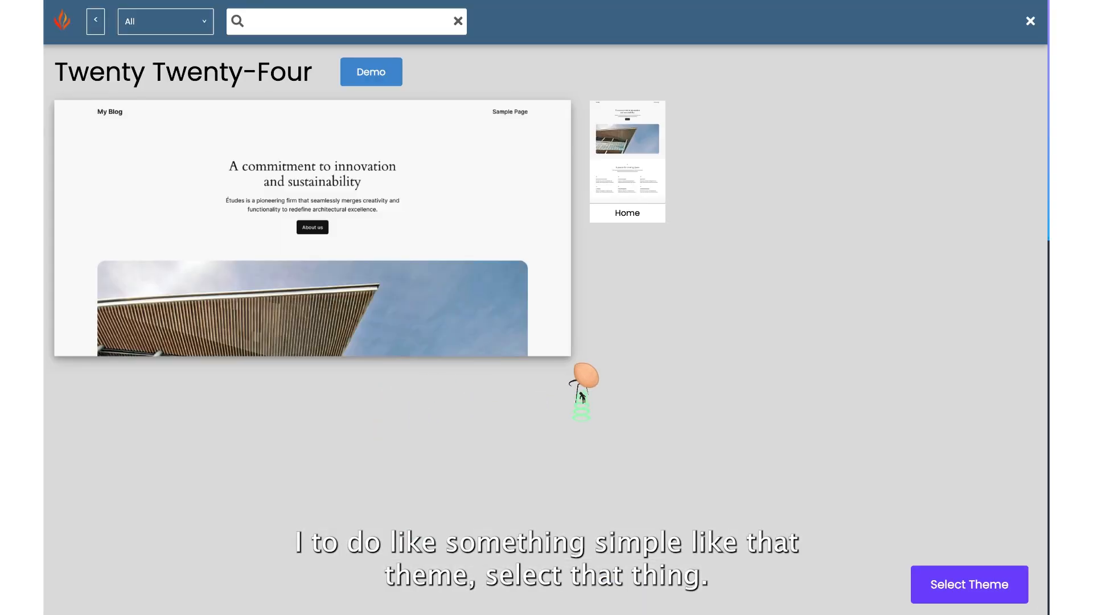
pyautogui.click(968, 592)
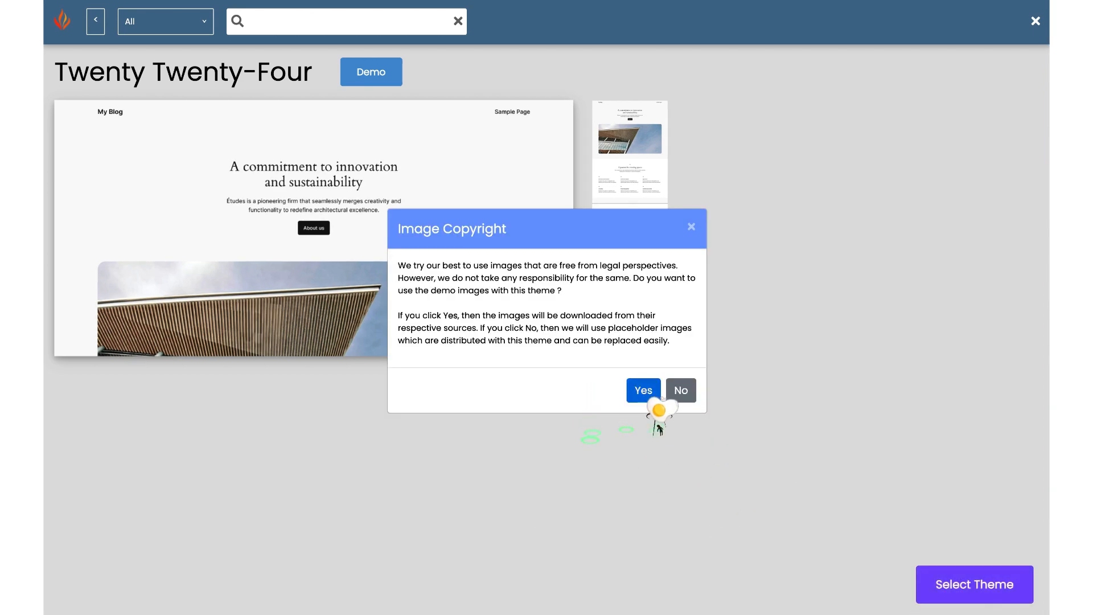
pyautogui.click(640, 391)
# - Switch the WordPress installation form to the Quick Install setup
pyautogui.scroll(8, 643, 393)
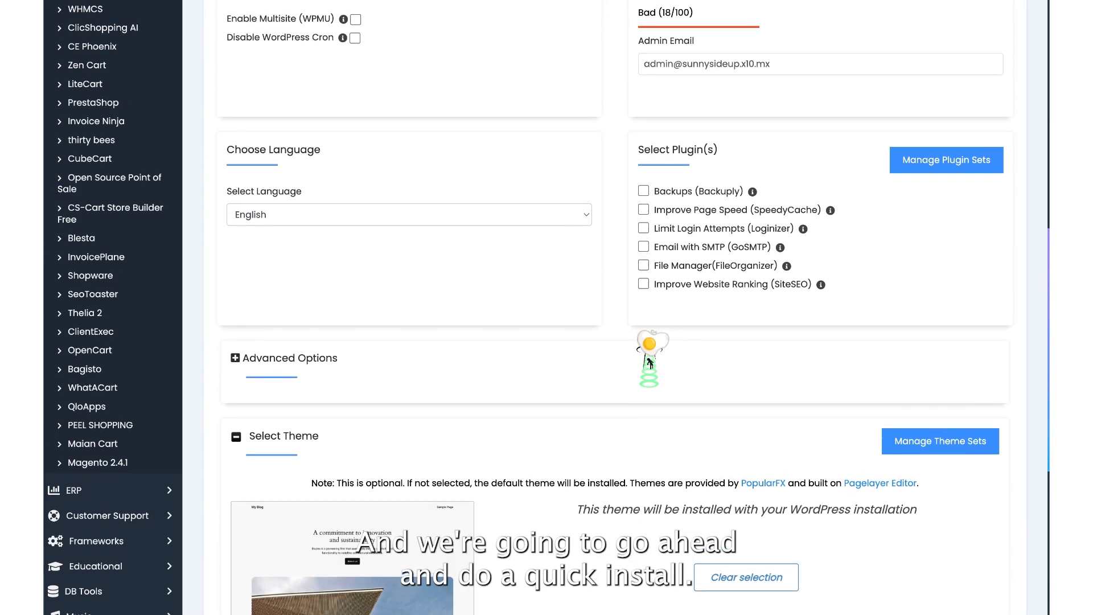
pyautogui.scroll(7, 650, 350)
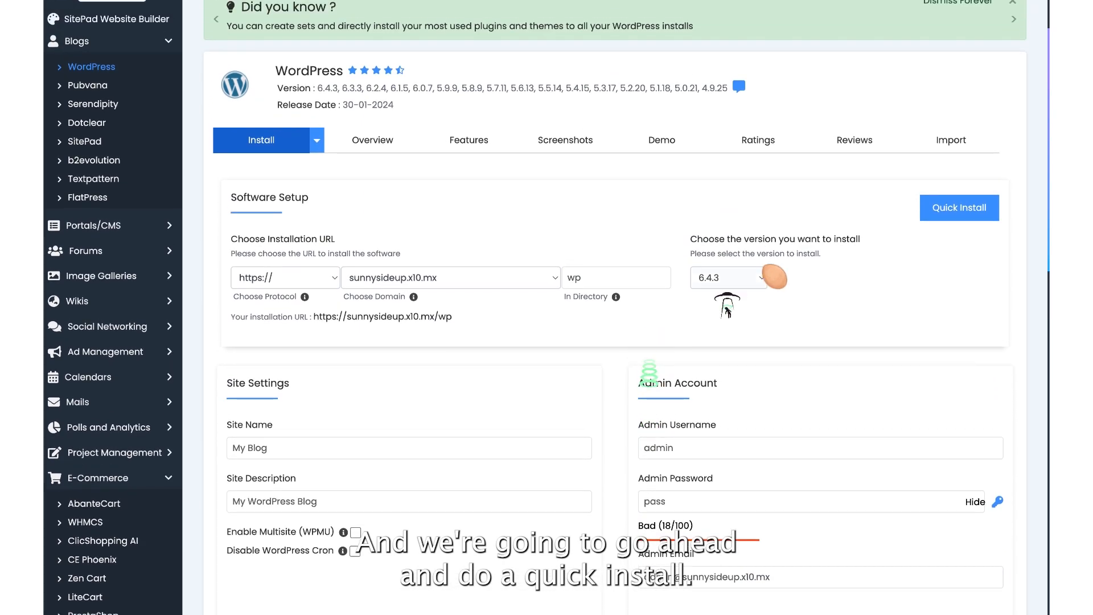
pyautogui.click(961, 212)
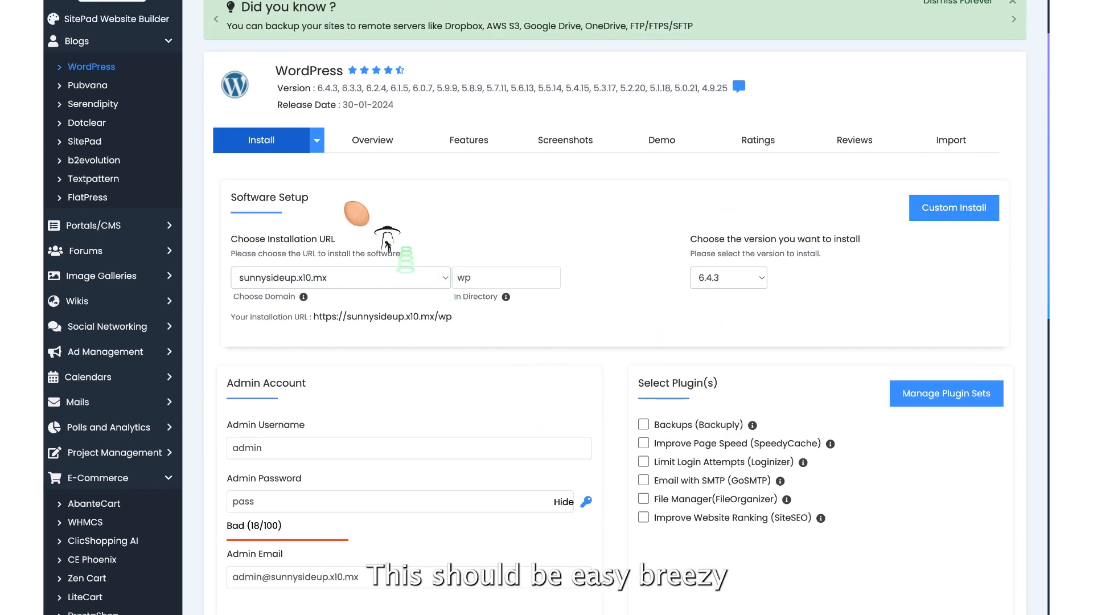
pyautogui.click(261, 144)
# - Fill in the e-mail address that receives the installation details and install WordPress
pyautogui.scroll(-10, 371, 313)
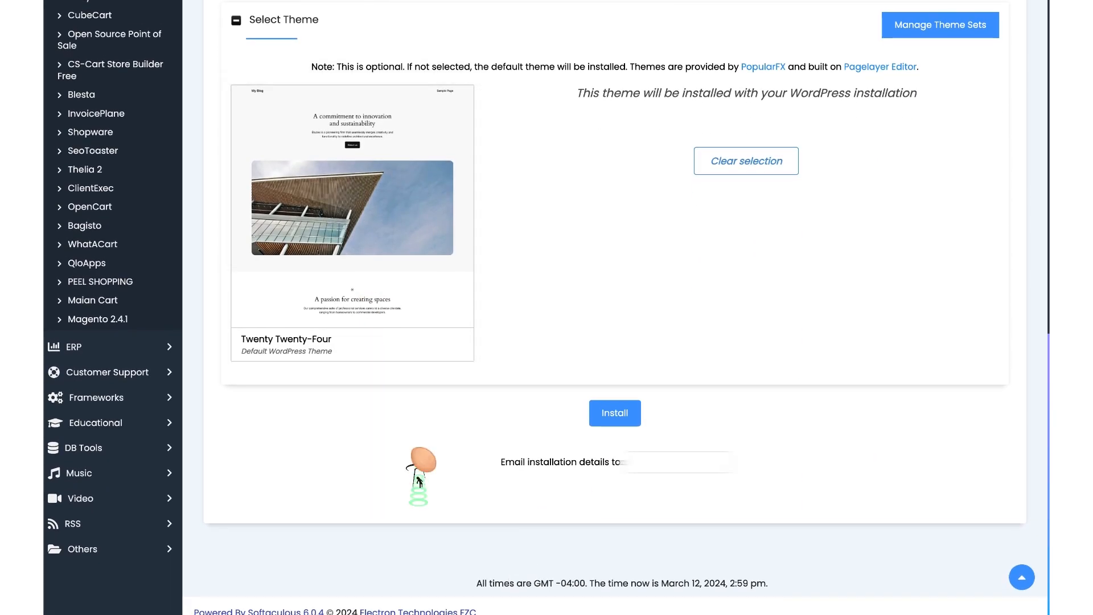
pyautogui.scroll(-1, 420, 452)
pyautogui.click(650, 460)
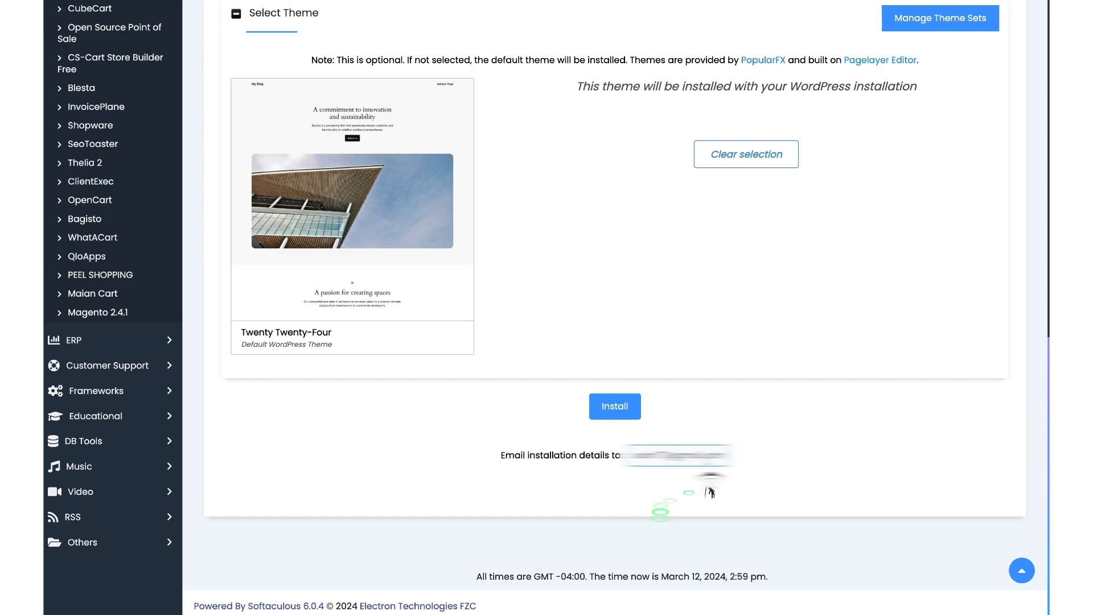
pyautogui.click(612, 406)
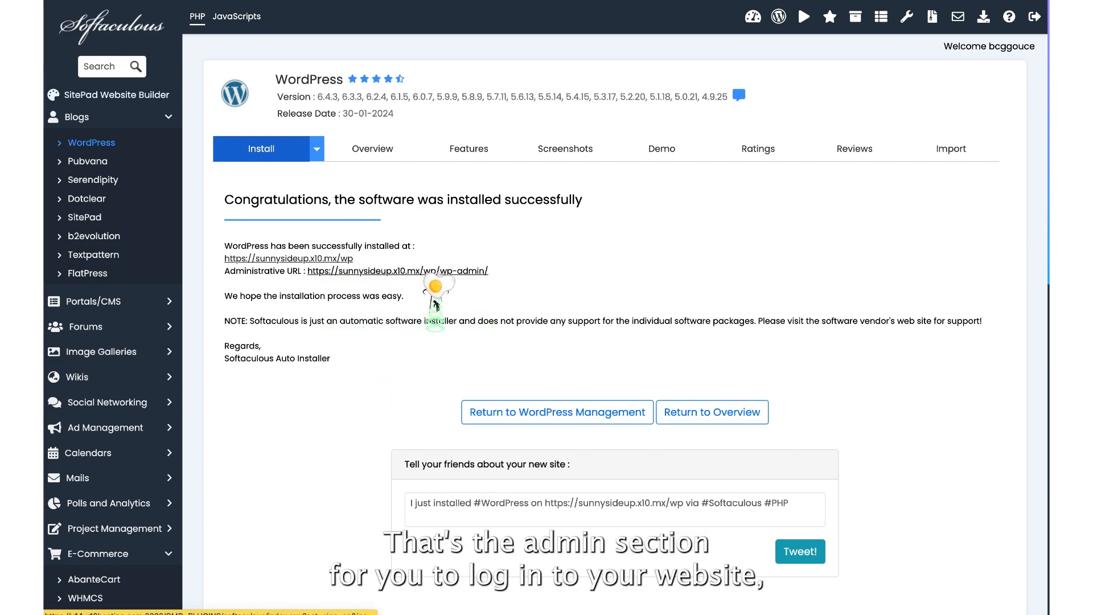
# - Open the new site's WordPress administration dashboard from its administrative URL and look over the dashboard widgets
pyautogui.click(431, 271)
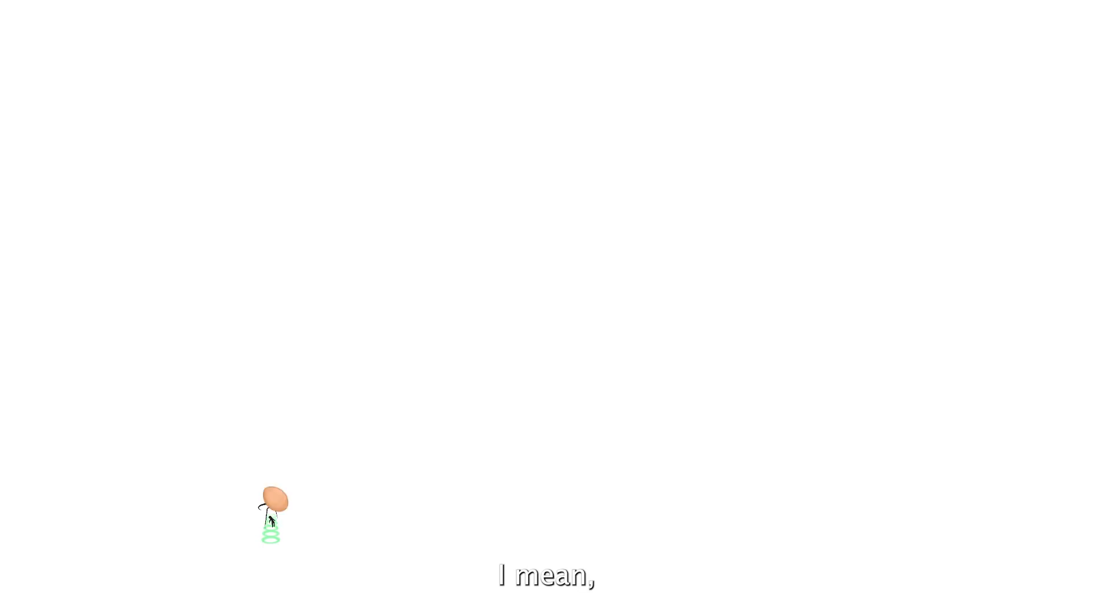
pyautogui.scroll(-3, 271, 519)
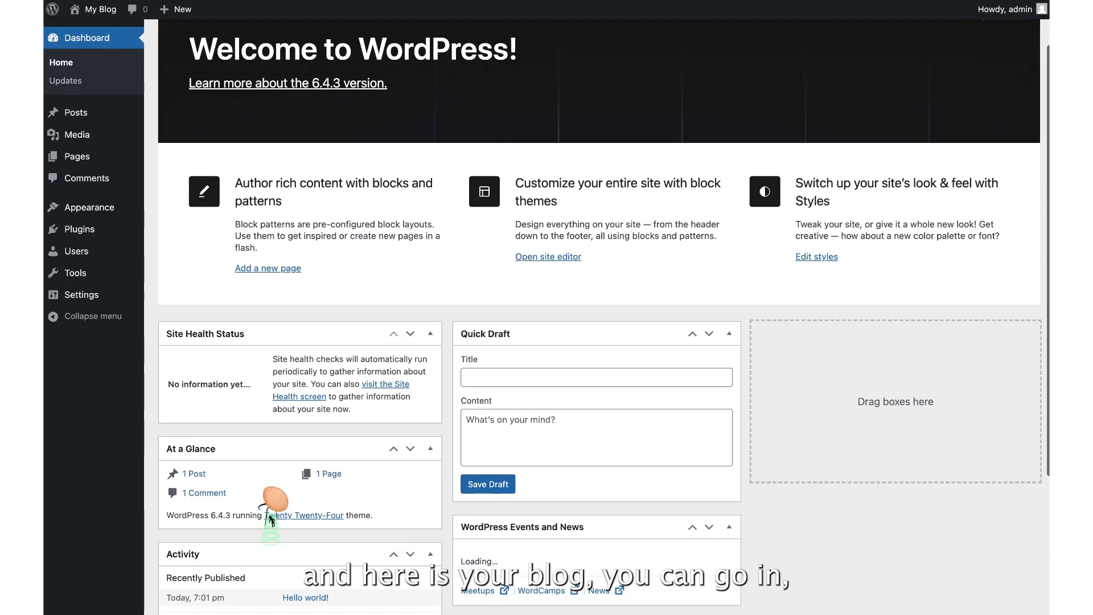
pyautogui.scroll(-5, 271, 519)
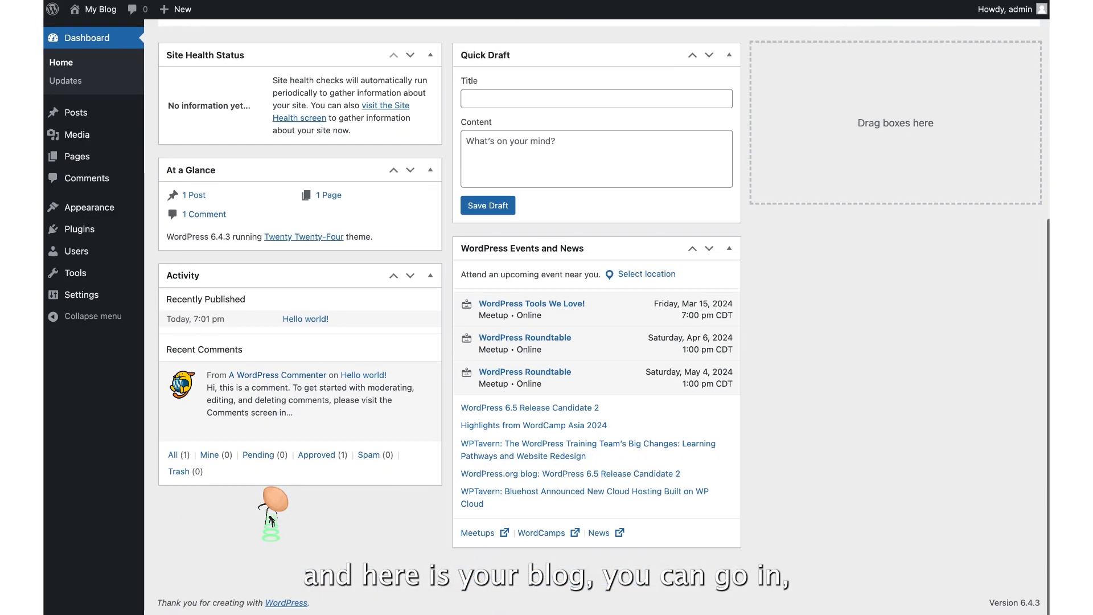
# - Open the list of all blog posts from the administration dashboard
pyautogui.scroll(7, 271, 519)
pyautogui.scroll(-1, 271, 519)
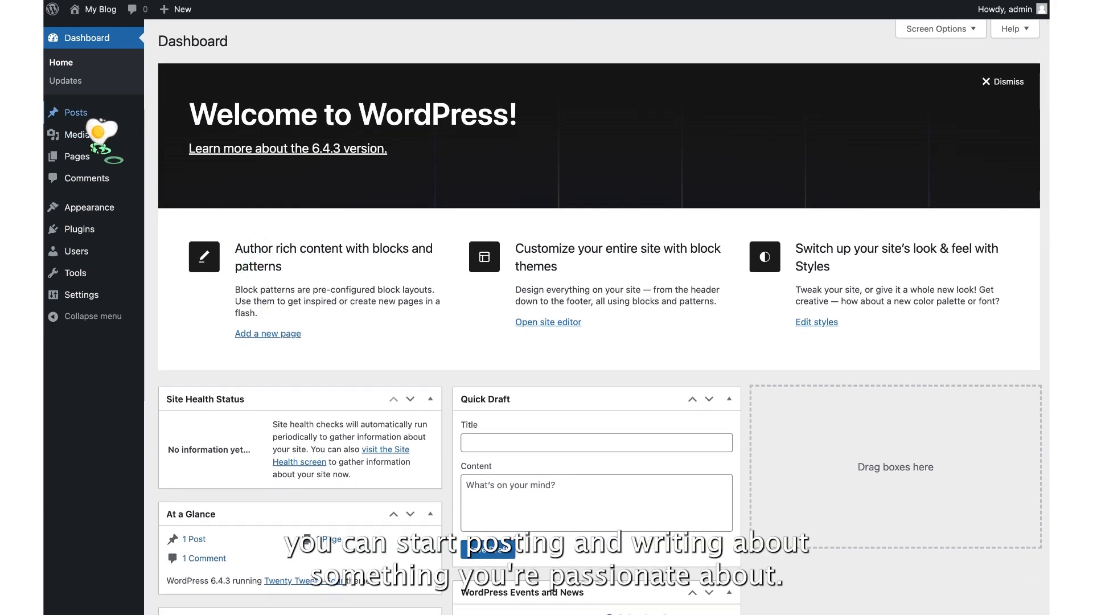
pyautogui.moveTo(94, 113)
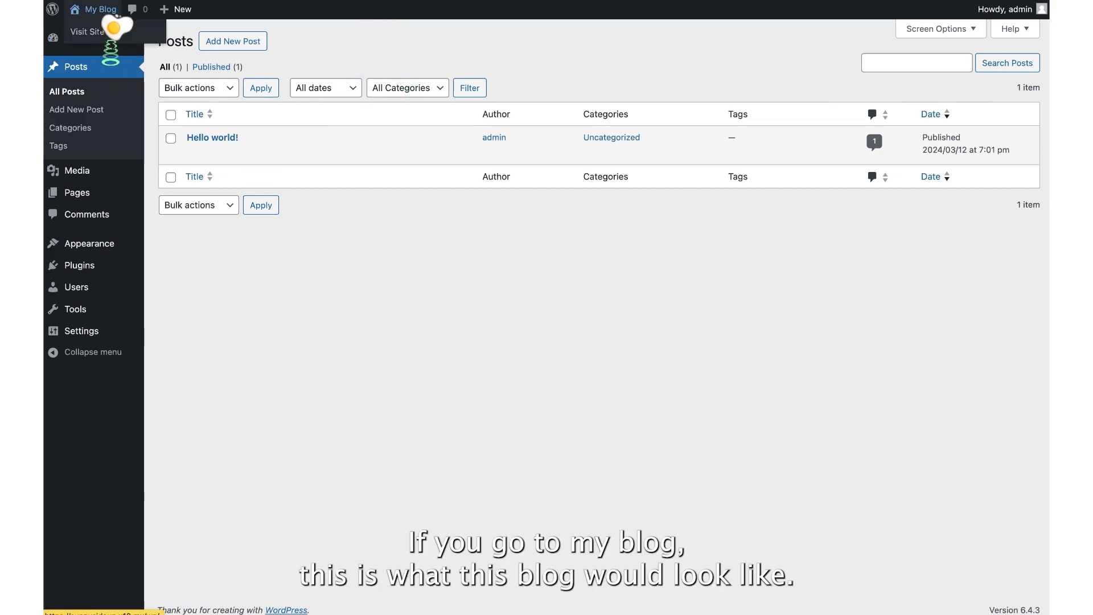
# - Visit the blog's public home page to look over its theme layout, and return to the dashboard
pyautogui.click(96, 9)
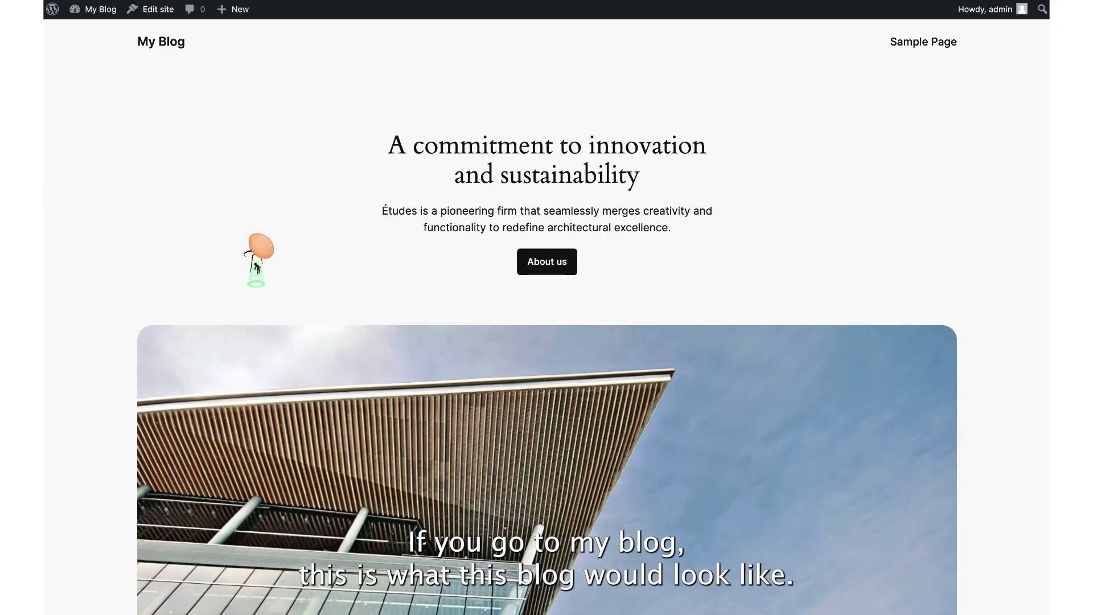
pyautogui.scroll(-20, 257, 268)
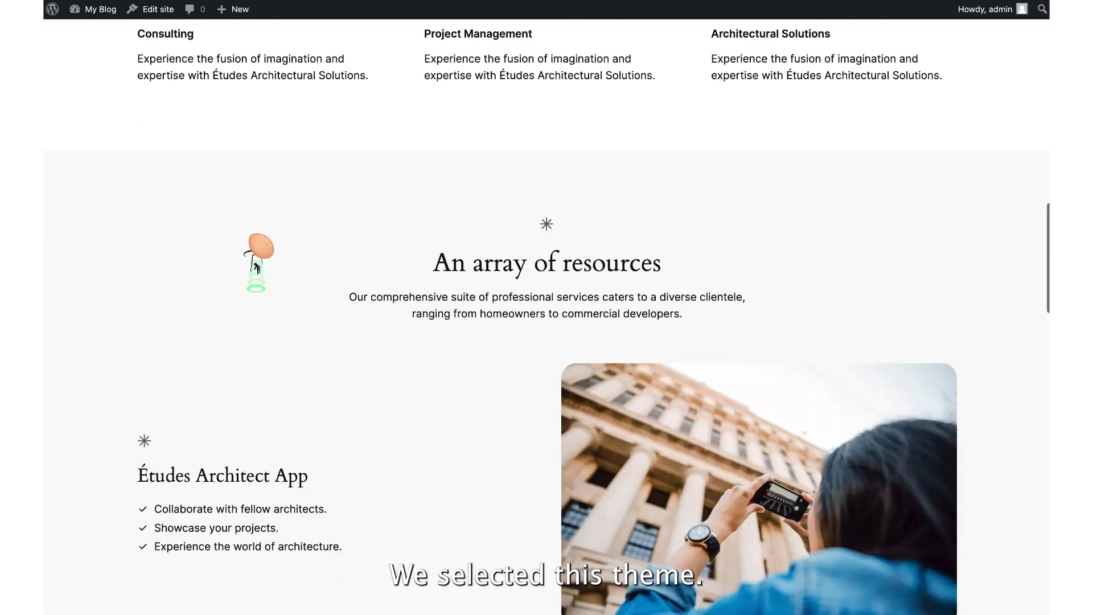
pyautogui.scroll(-20, 256, 267)
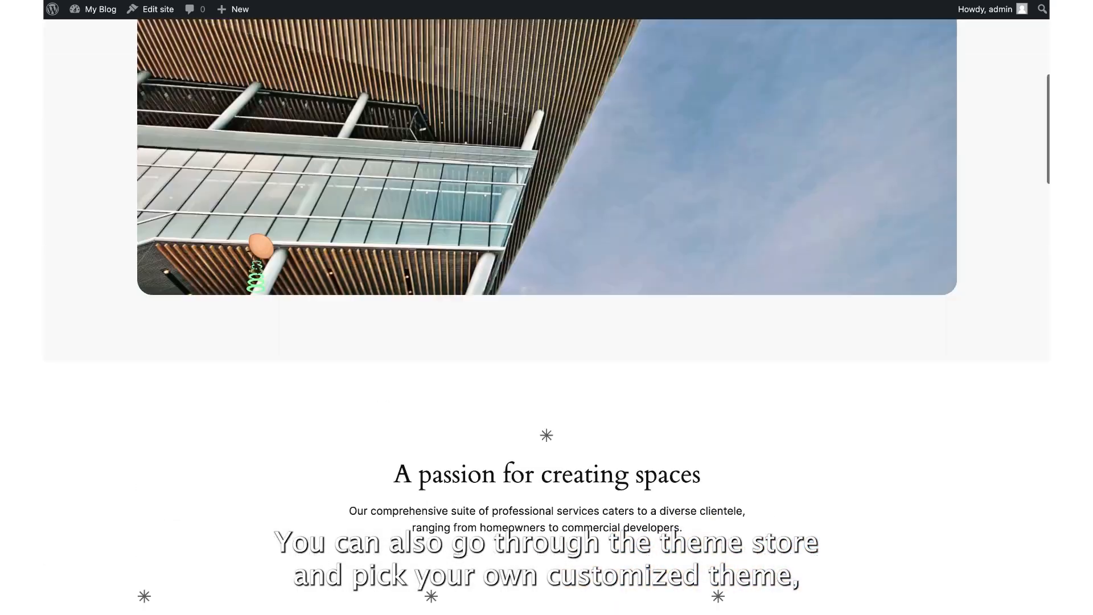
pyautogui.scroll(20, 256, 268)
pyautogui.moveTo(94, 9)
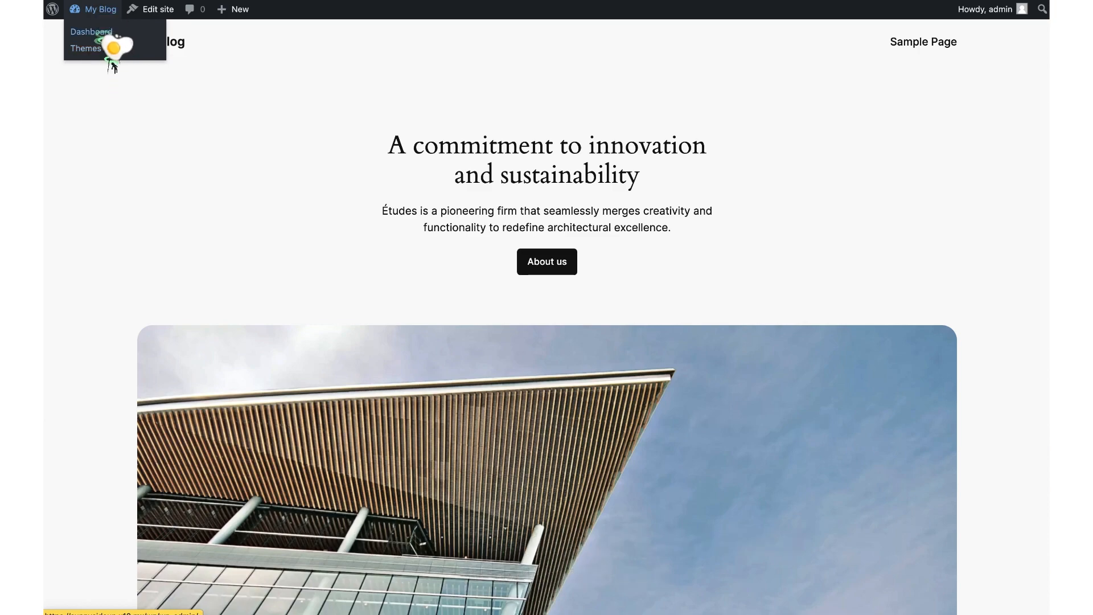
pyautogui.click(107, 21)
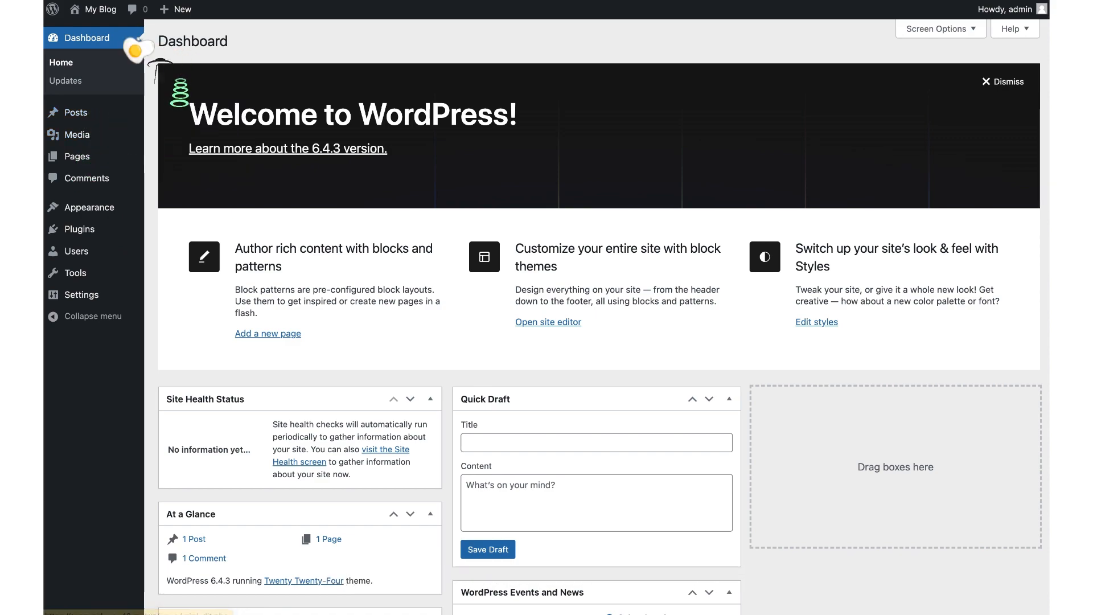
# - Review the live home page as visitors see it, down to its footer, and go back to the dashboard
pyautogui.click(108, 11)
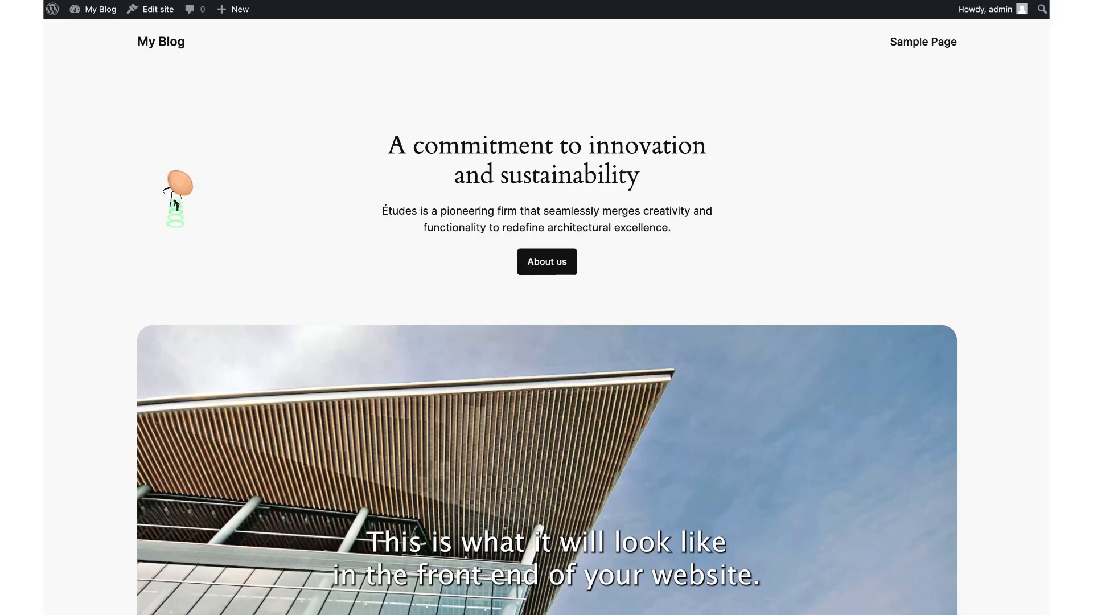
pyautogui.scroll(-20, 477, 177)
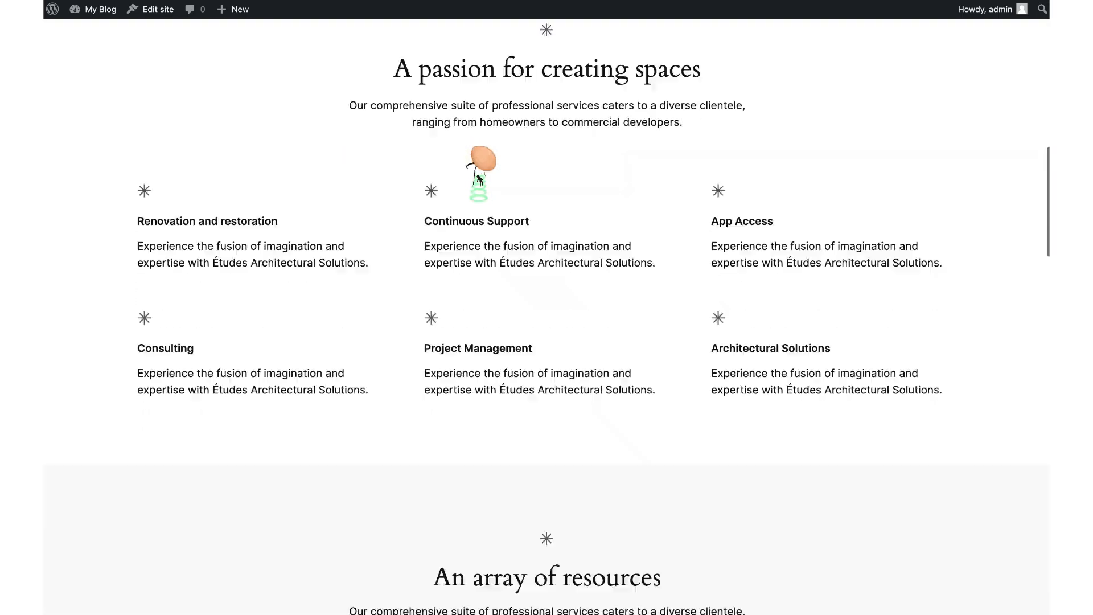
pyautogui.scroll(-20, 479, 179)
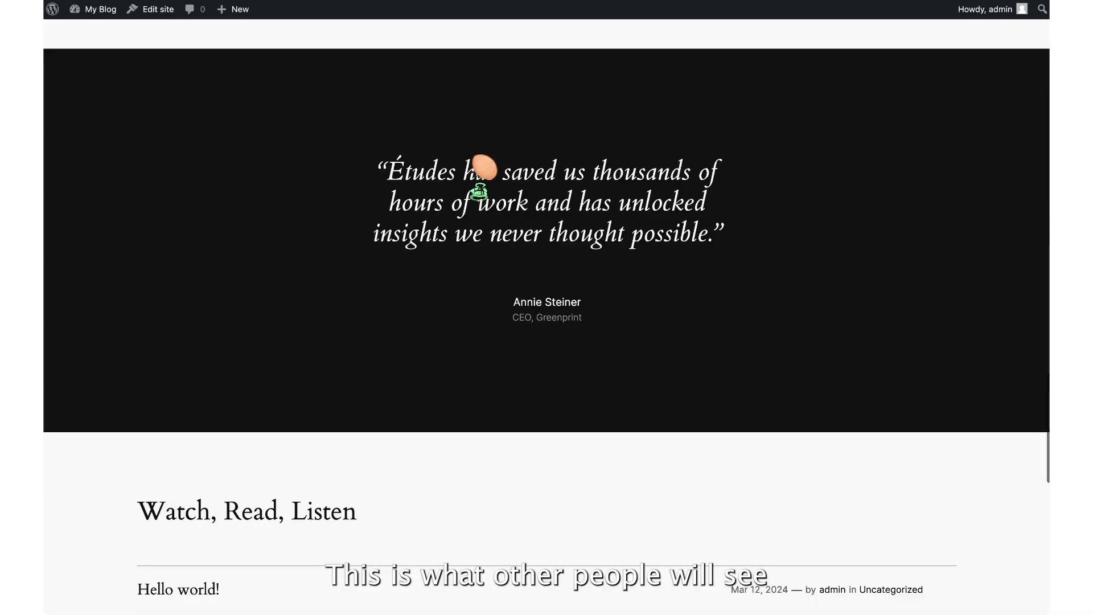
pyautogui.scroll(-5, 481, 188)
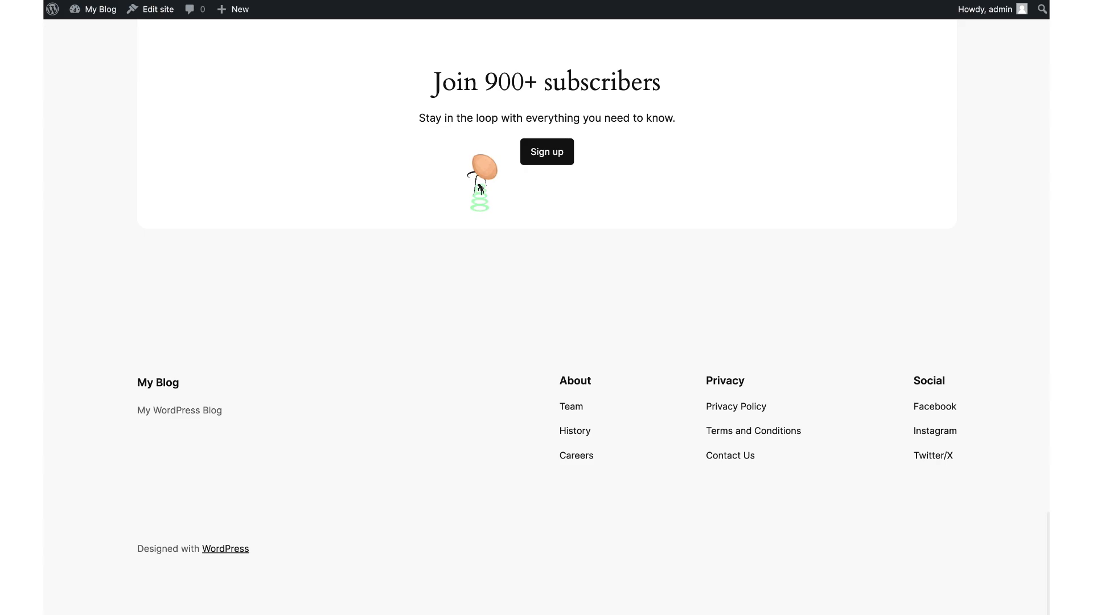
pyautogui.scroll(20, 716, 512)
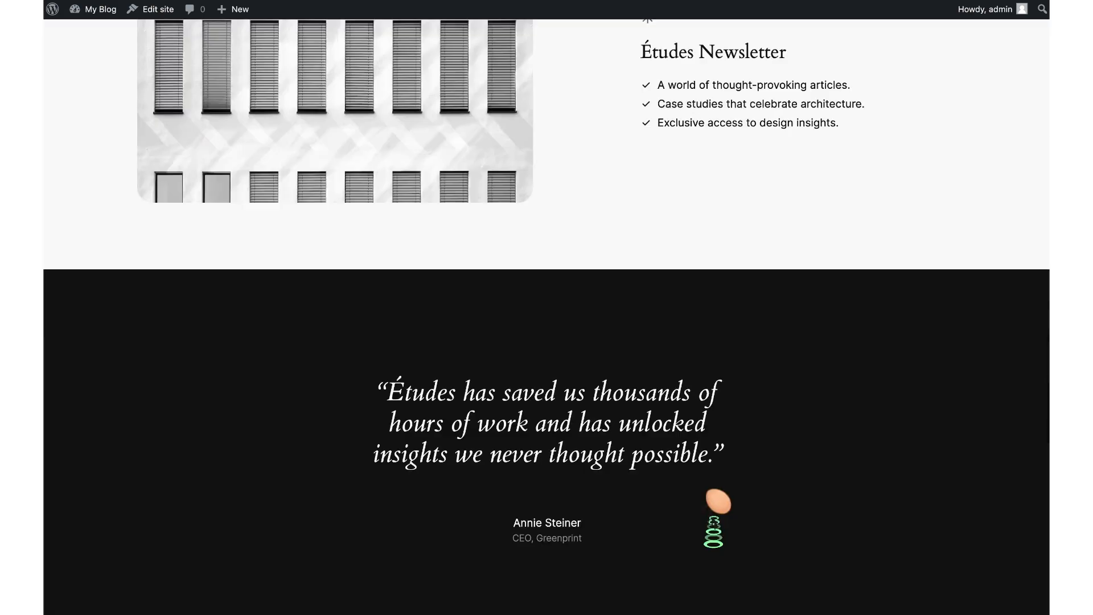
pyautogui.scroll(5, 715, 518)
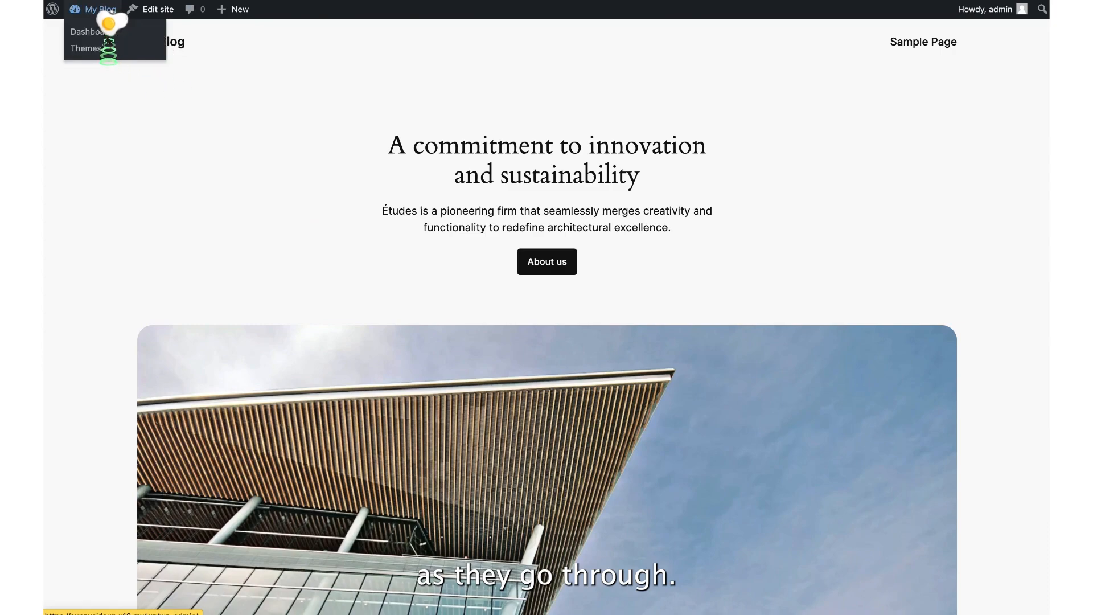
pyautogui.click(92, 32)
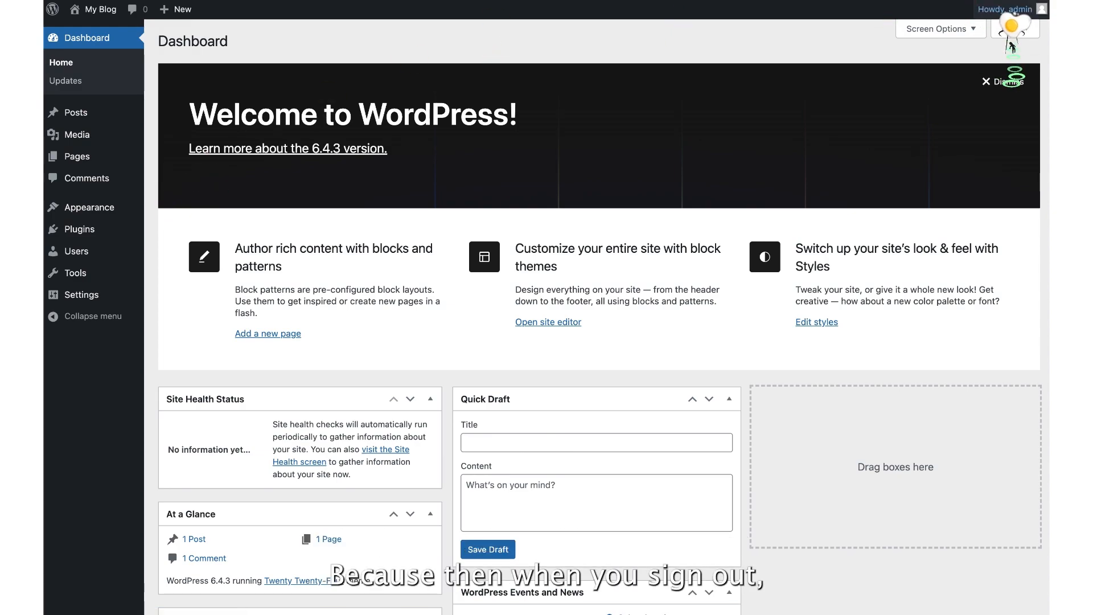
# - Open the admin account's profile and look over its personal options, contact info and account management settings
pyautogui.moveTo(1007, 9)
pyautogui.click(966, 57)
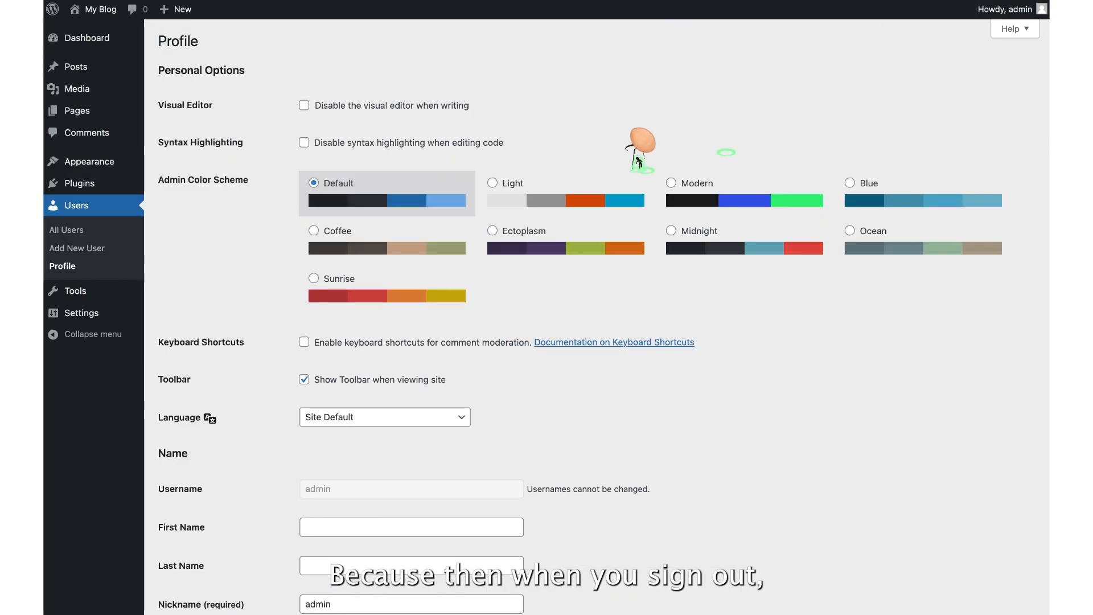
pyautogui.scroll(-1, 253, 392)
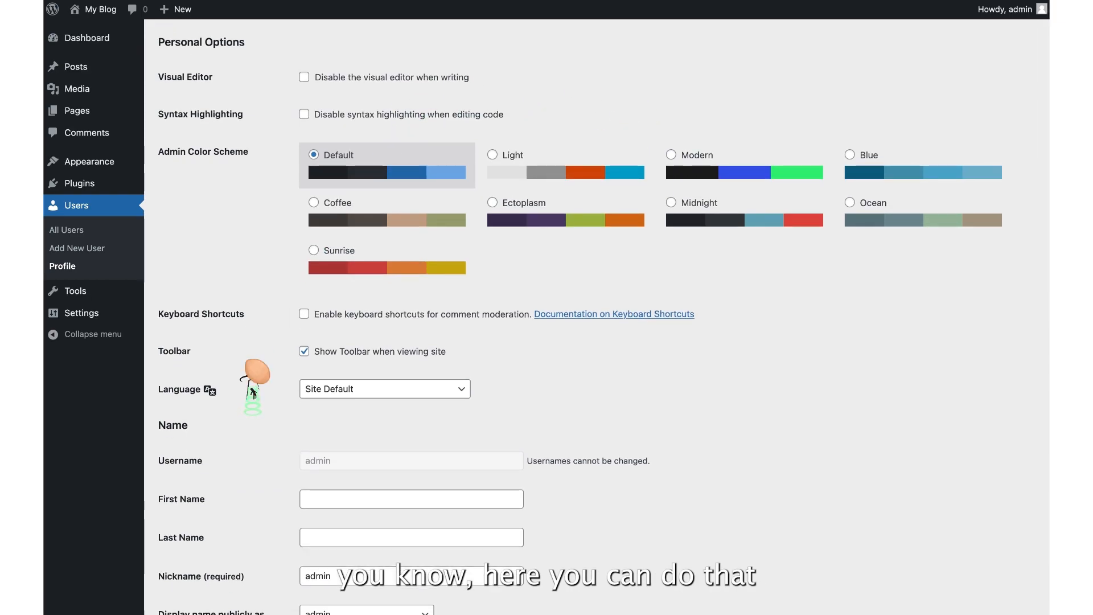
pyautogui.scroll(-10, 253, 392)
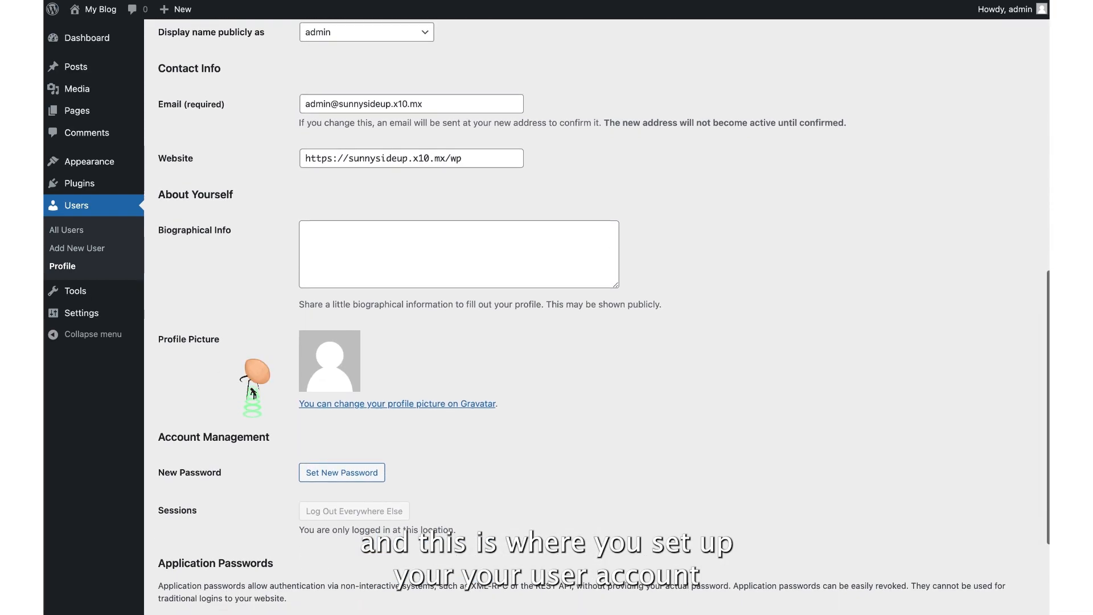
pyautogui.scroll(4, 253, 392)
pyautogui.scroll(-3, 253, 392)
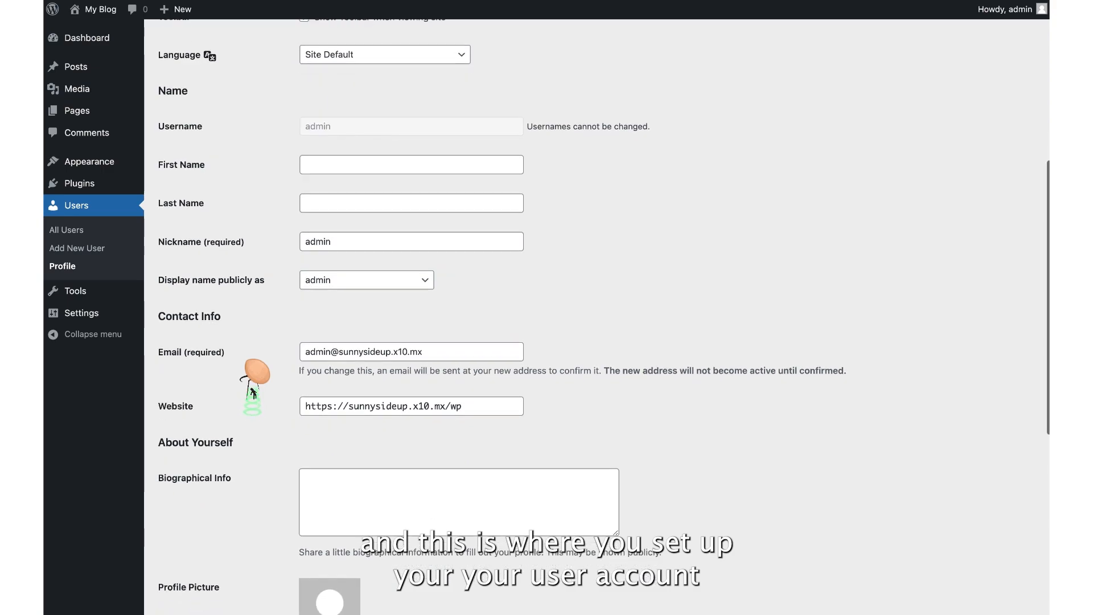
pyautogui.scroll(-5, 253, 393)
pyautogui.scroll(9, 253, 392)
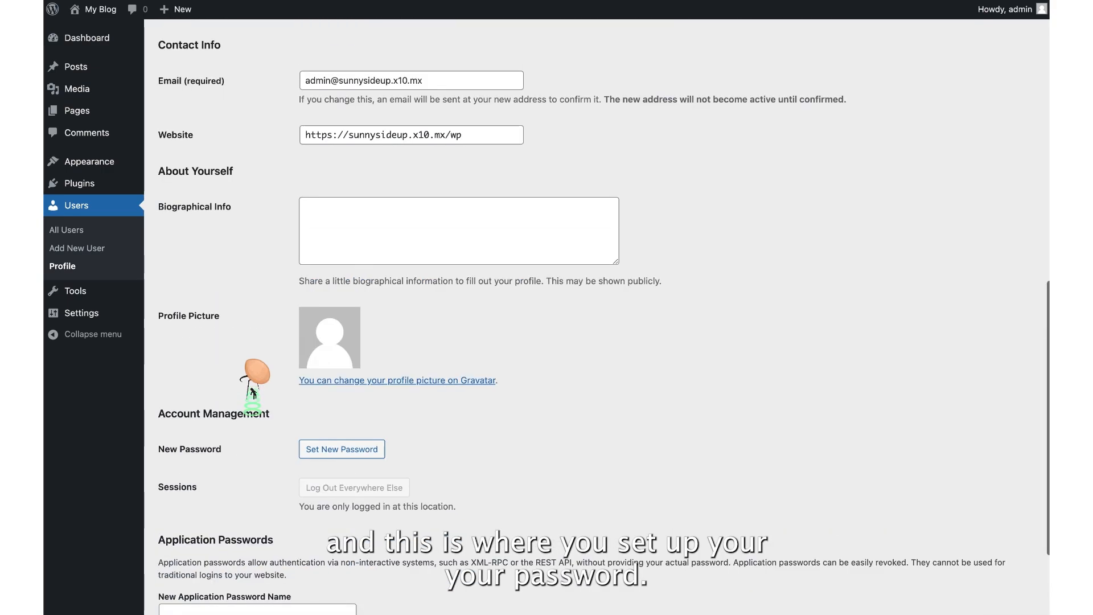
pyautogui.scroll(1, 253, 393)
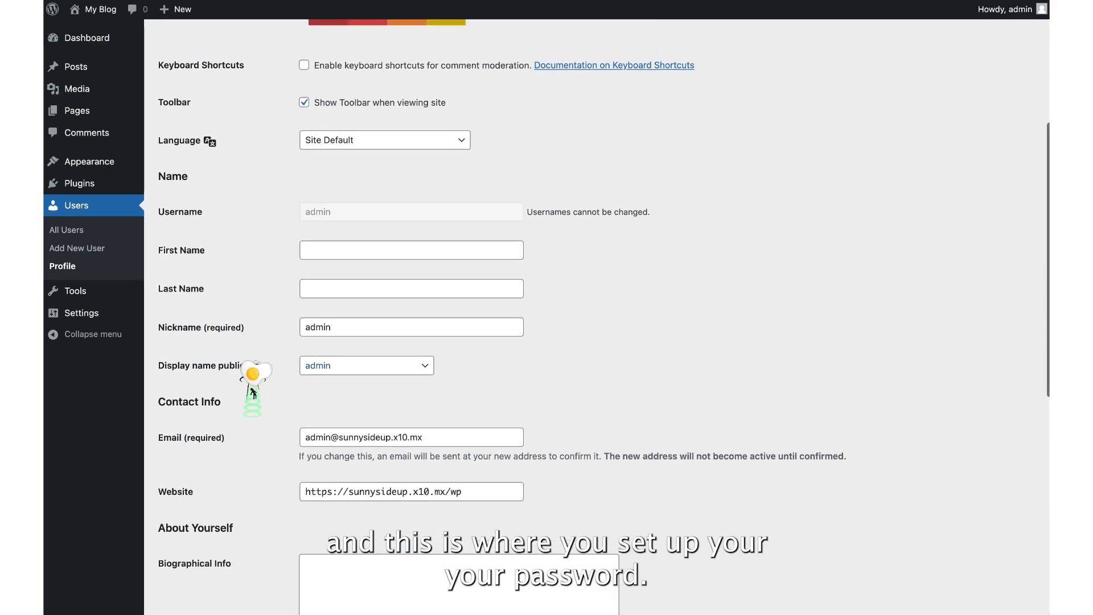
pyautogui.scroll(10, 252, 370)
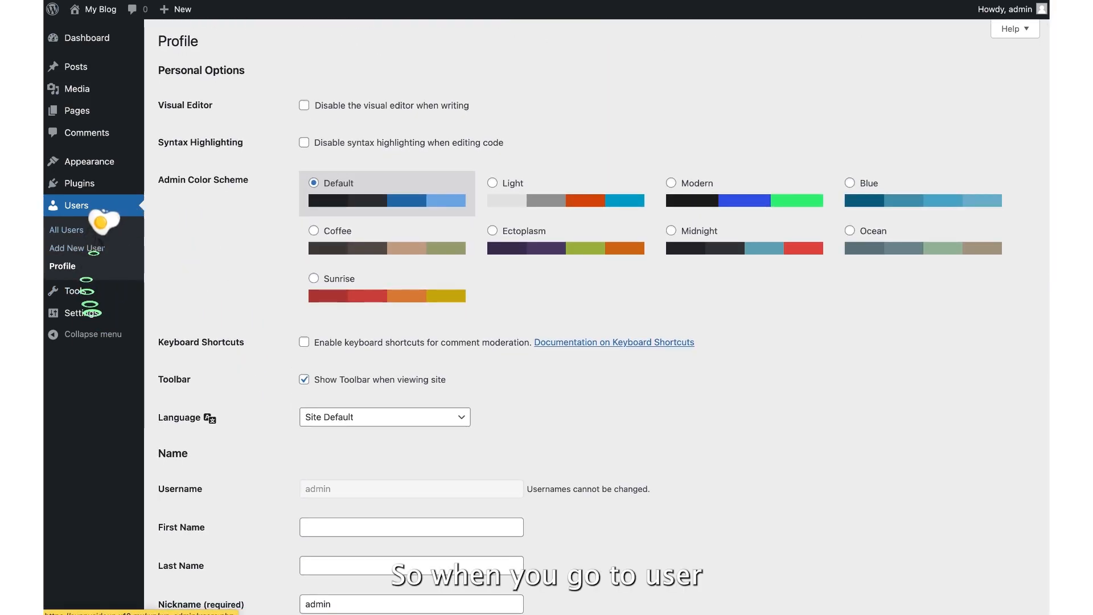
# - Examine the profile's name, e-mail, website, biographical info, new password and application password fields
pyautogui.moveTo(101, 319)
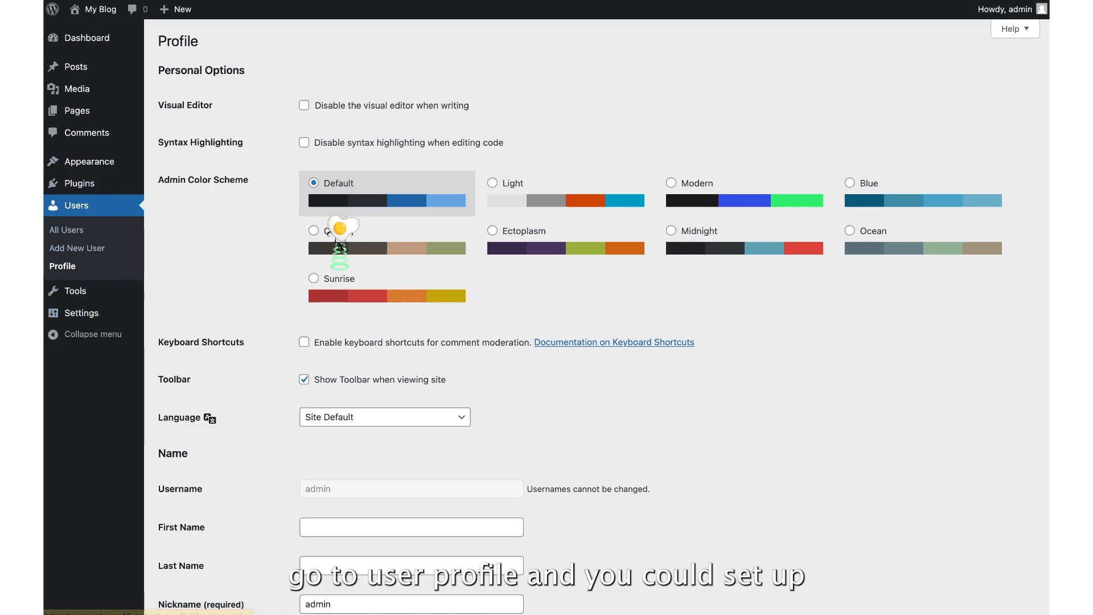
pyautogui.scroll(-5, 335, 231)
pyautogui.scroll(-12, 340, 248)
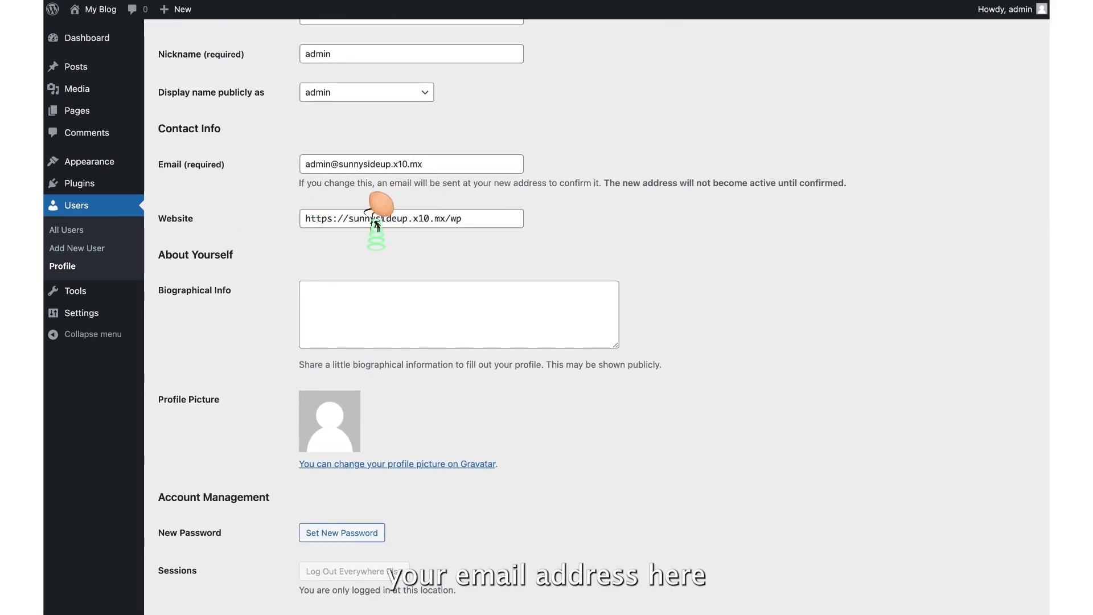
pyautogui.scroll(-2, 215, 434)
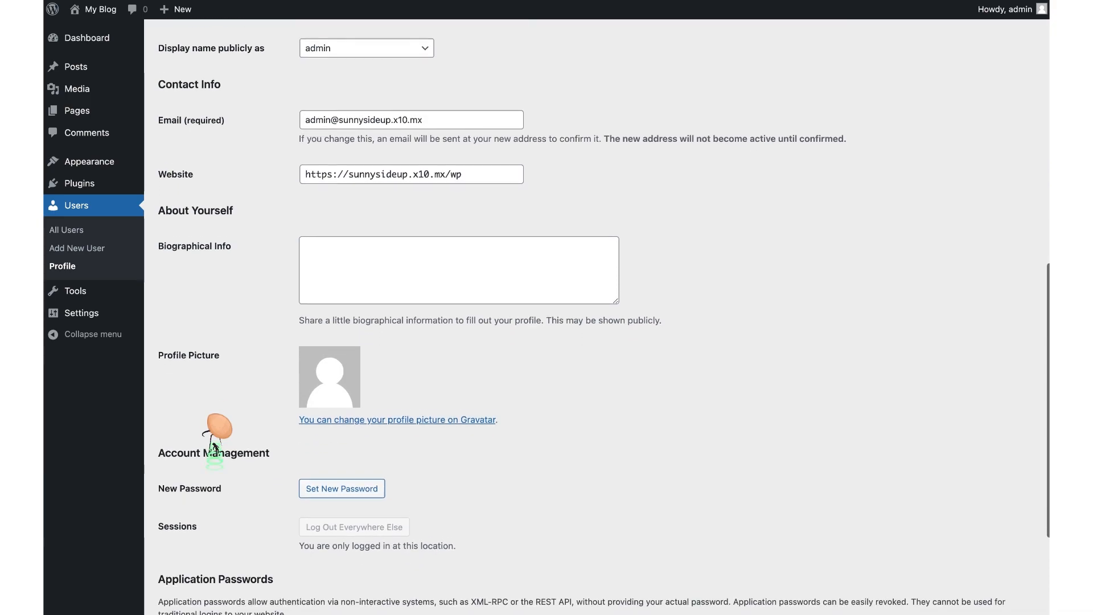
pyautogui.scroll(2, 215, 445)
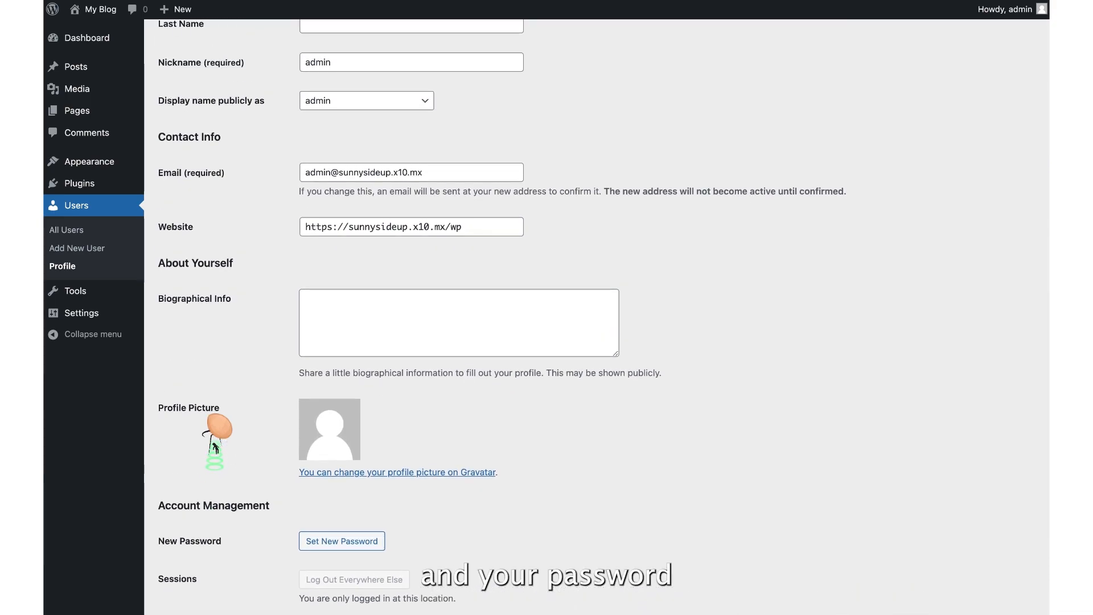
pyautogui.scroll(7, 262, 370)
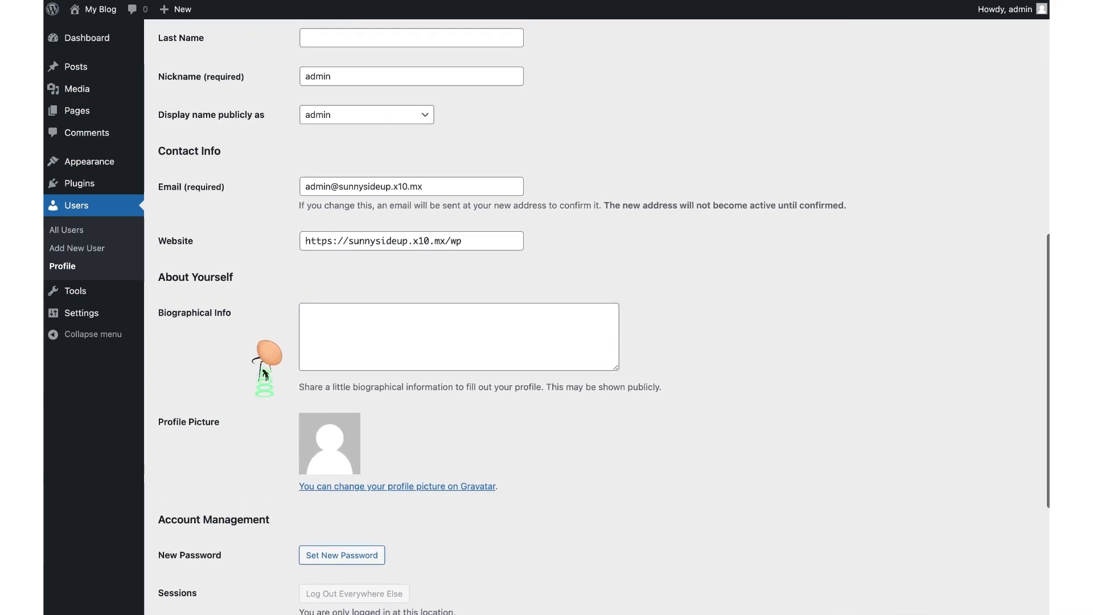
pyautogui.scroll(4, 264, 374)
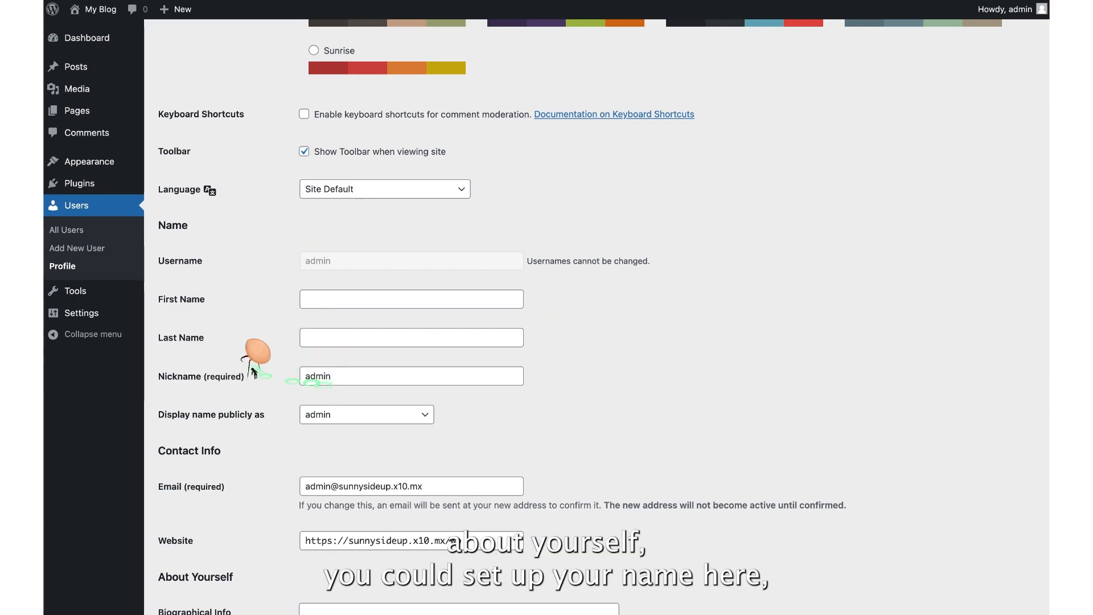
pyautogui.scroll(4, 254, 373)
pyautogui.scroll(3, 256, 353)
pyautogui.scroll(-10, 258, 319)
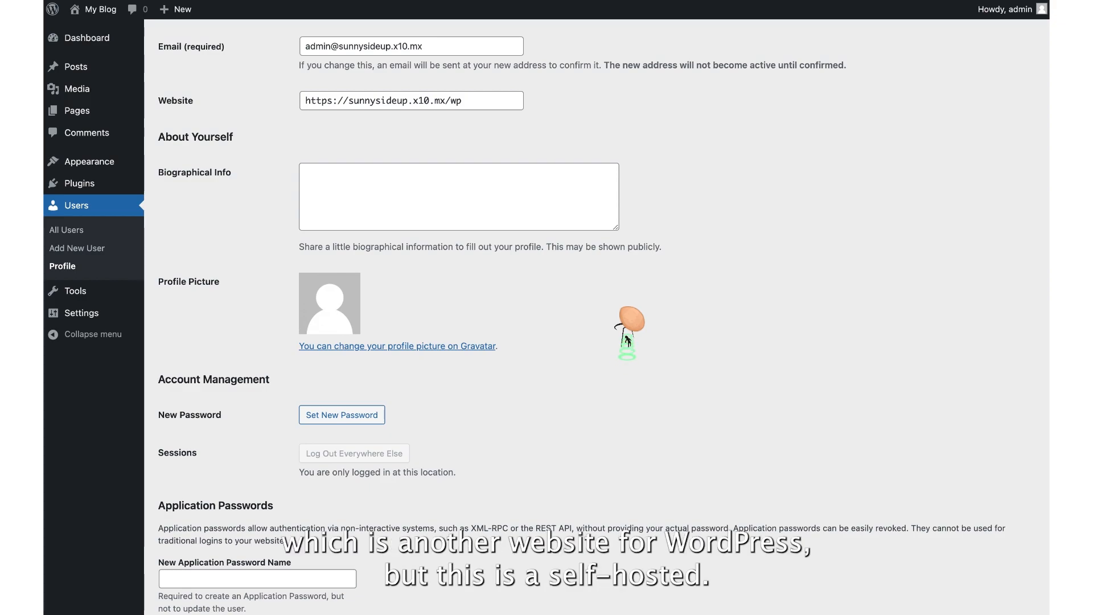
pyautogui.scroll(-3, 627, 340)
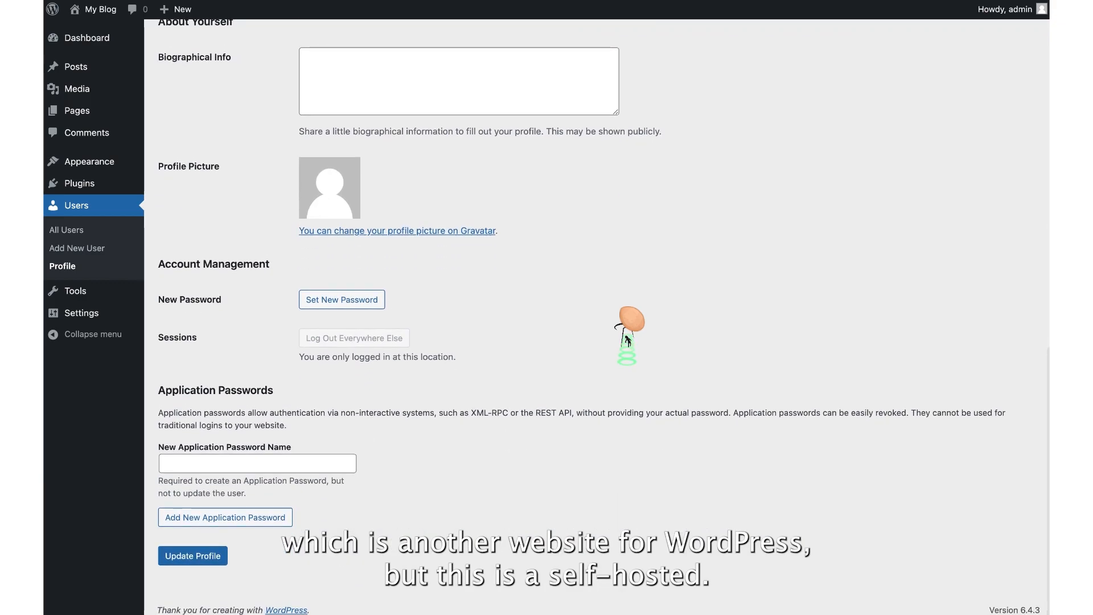
pyautogui.scroll(8, 429, 479)
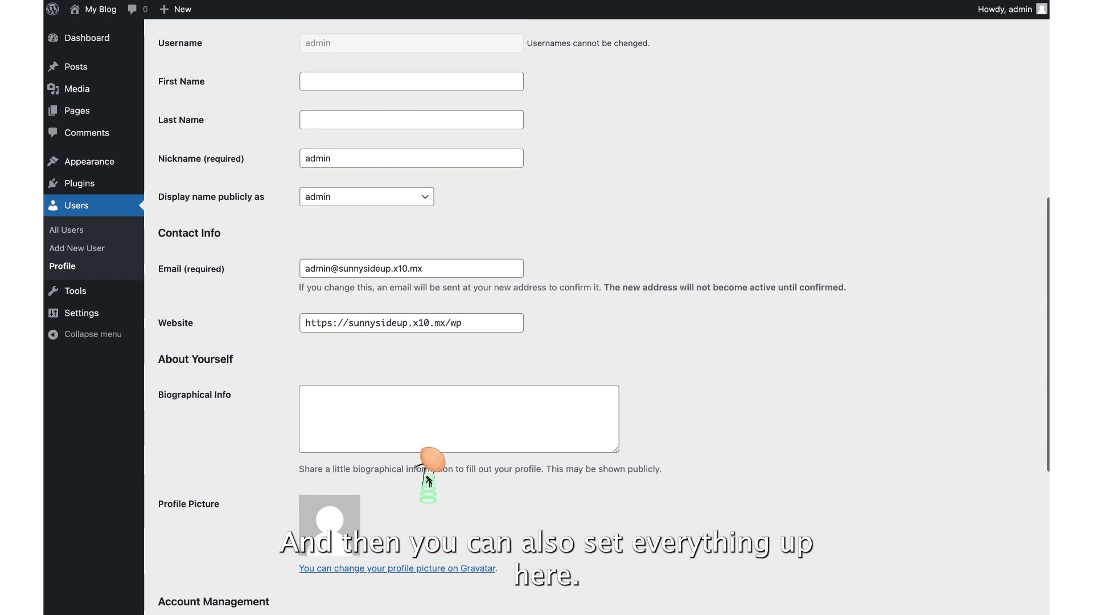
pyautogui.scroll(1, 428, 478)
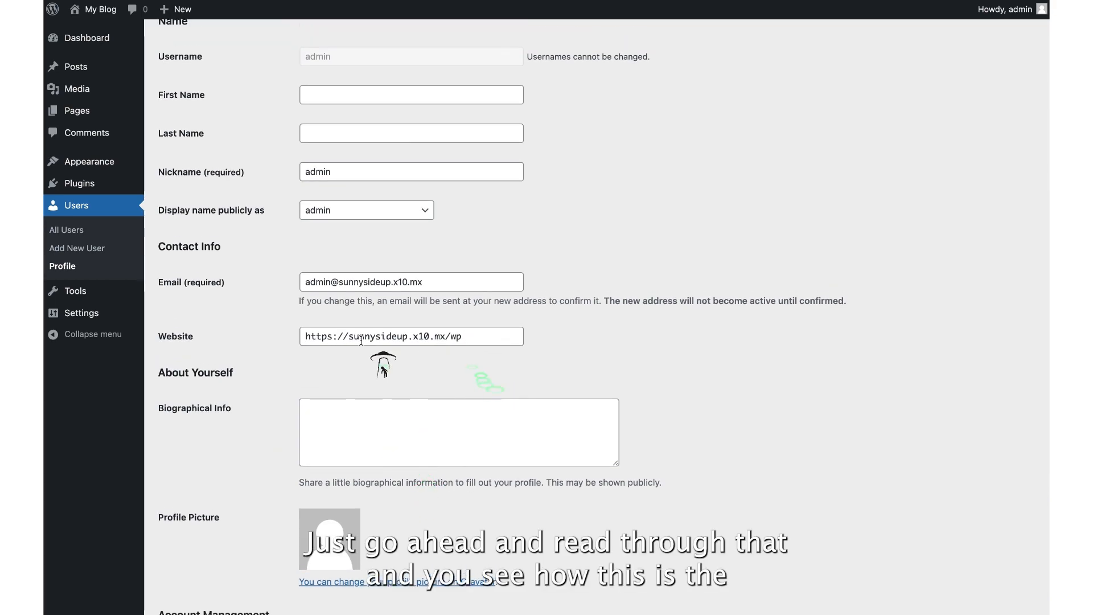
pyautogui.moveTo(476, 337); pyautogui.dragTo(303, 340)
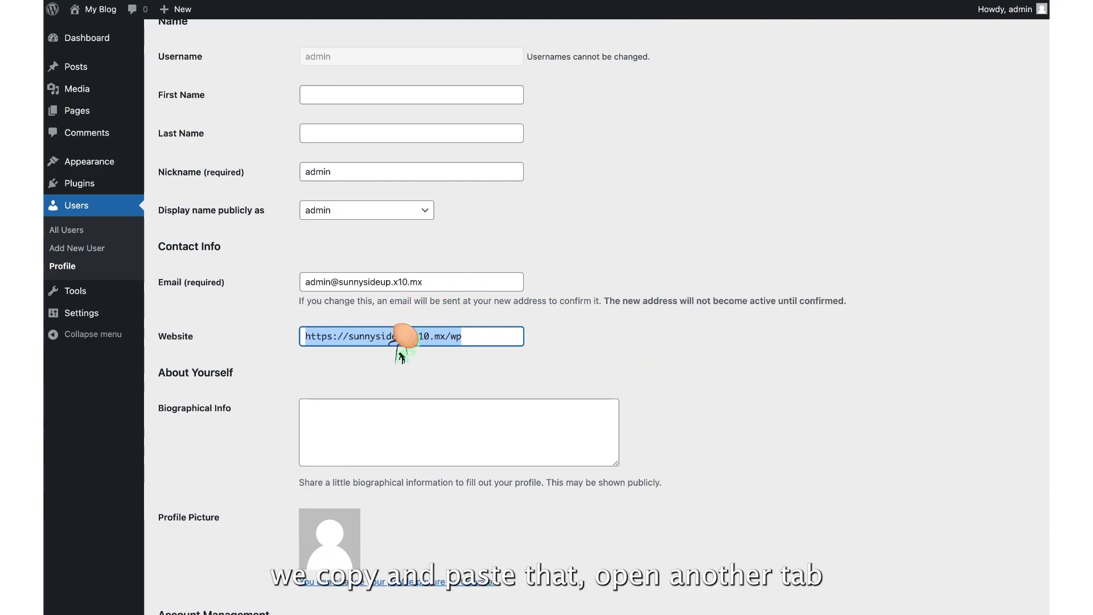
pyautogui.press('super+t')
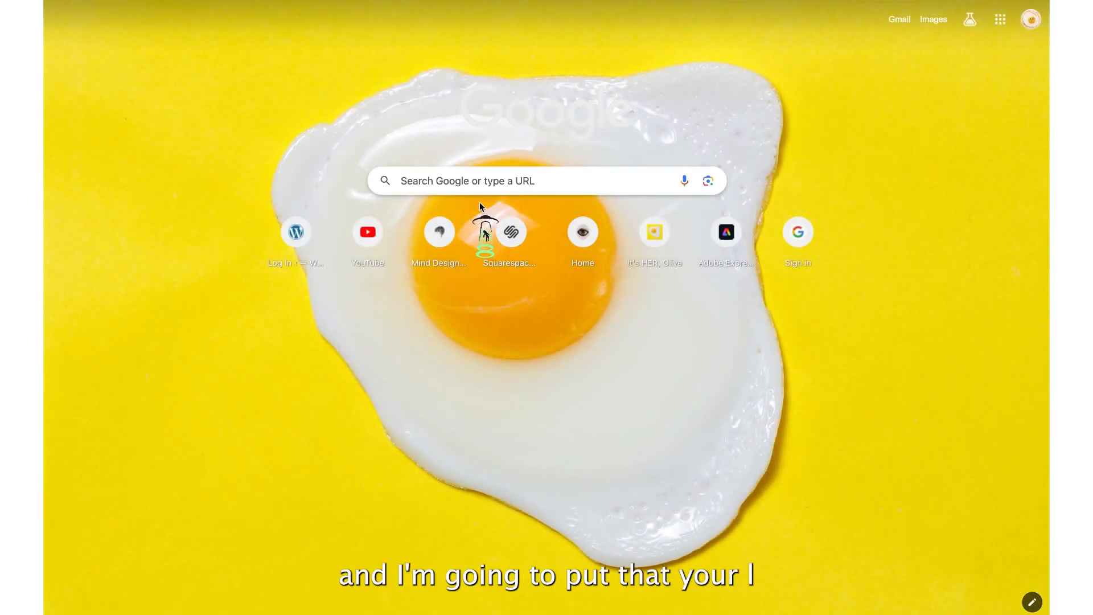
pyautogui.press('super+v')
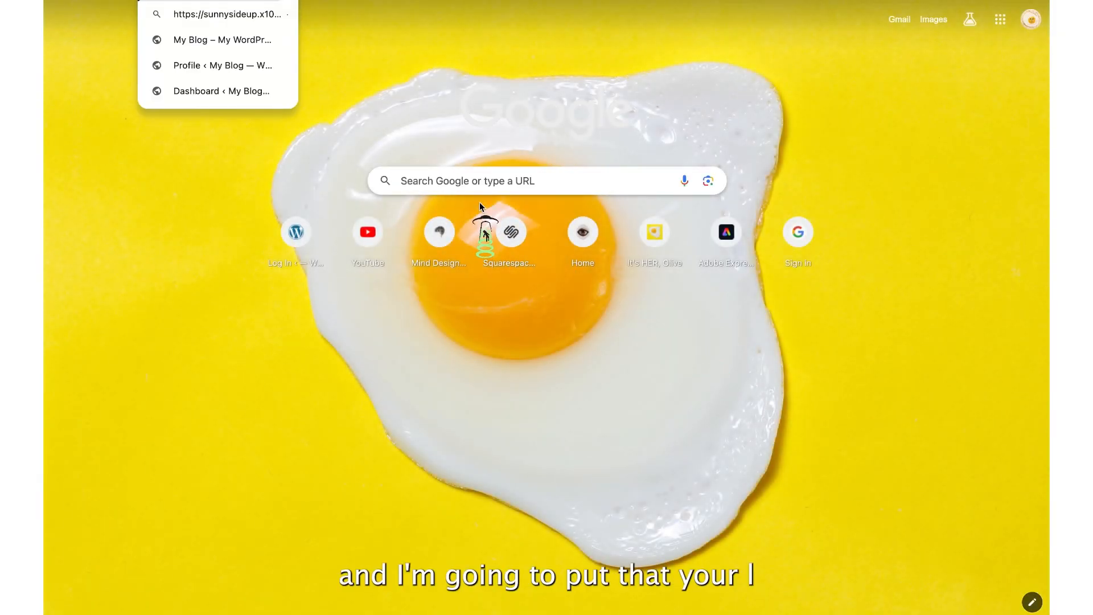
pyautogui.press('Return')
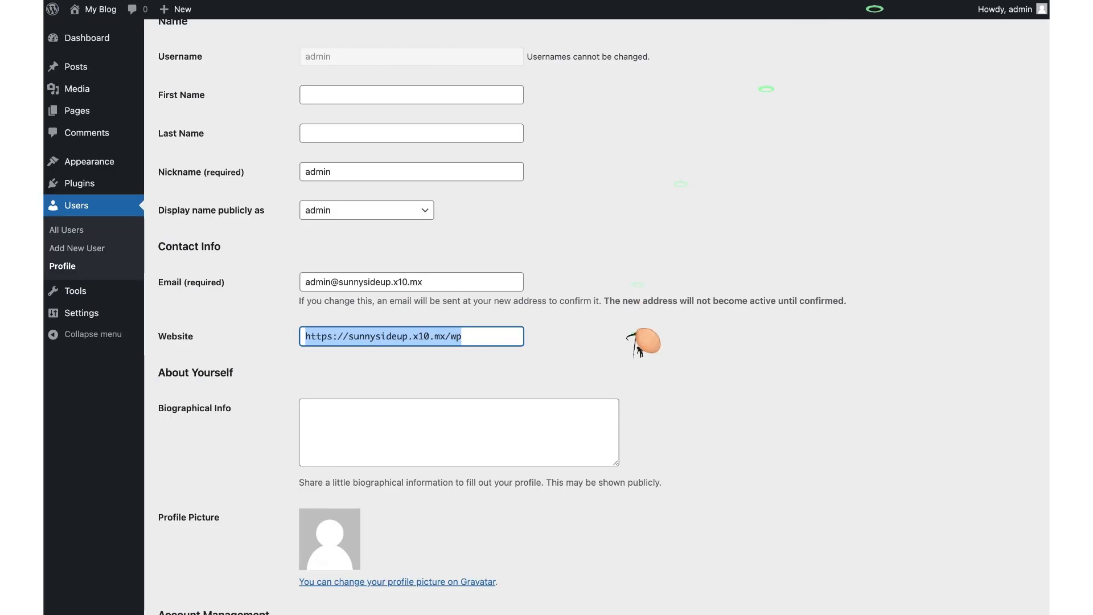
# - Go back to the Softaculous installation confirmation and review the installed WordPress site and administrative addresses
pyautogui.scroll(-1, 646, 280)
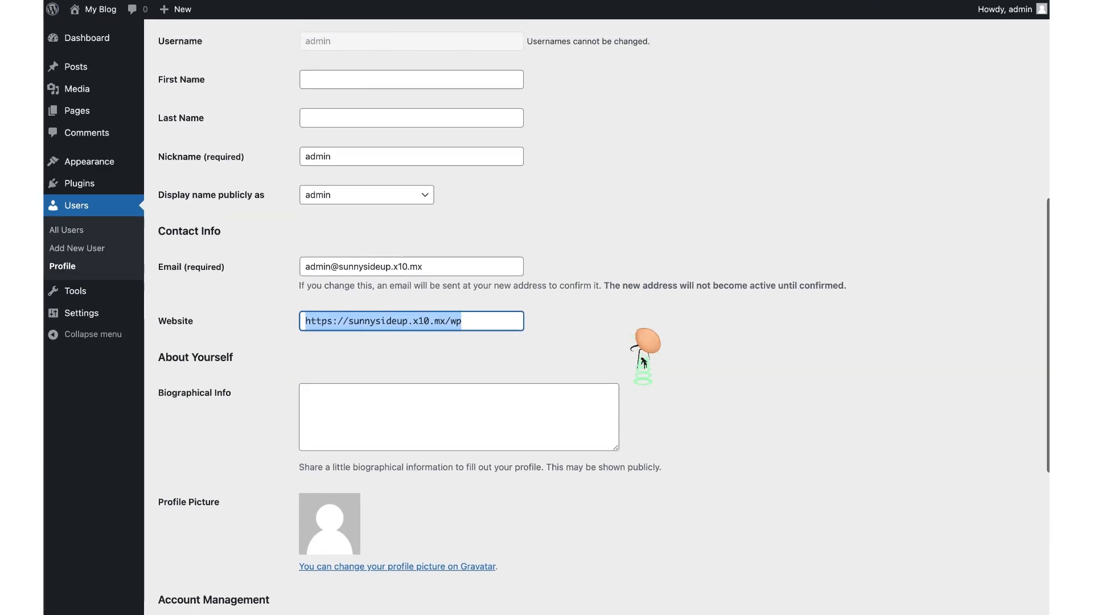
pyautogui.scroll(10, 643, 361)
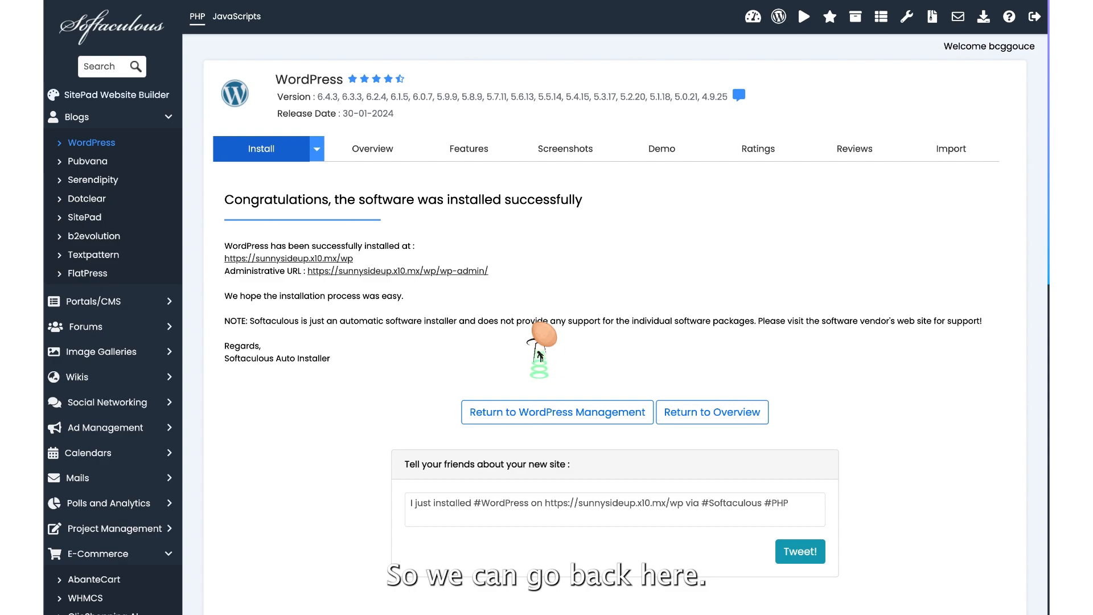
pyautogui.scroll(-1, 540, 354)
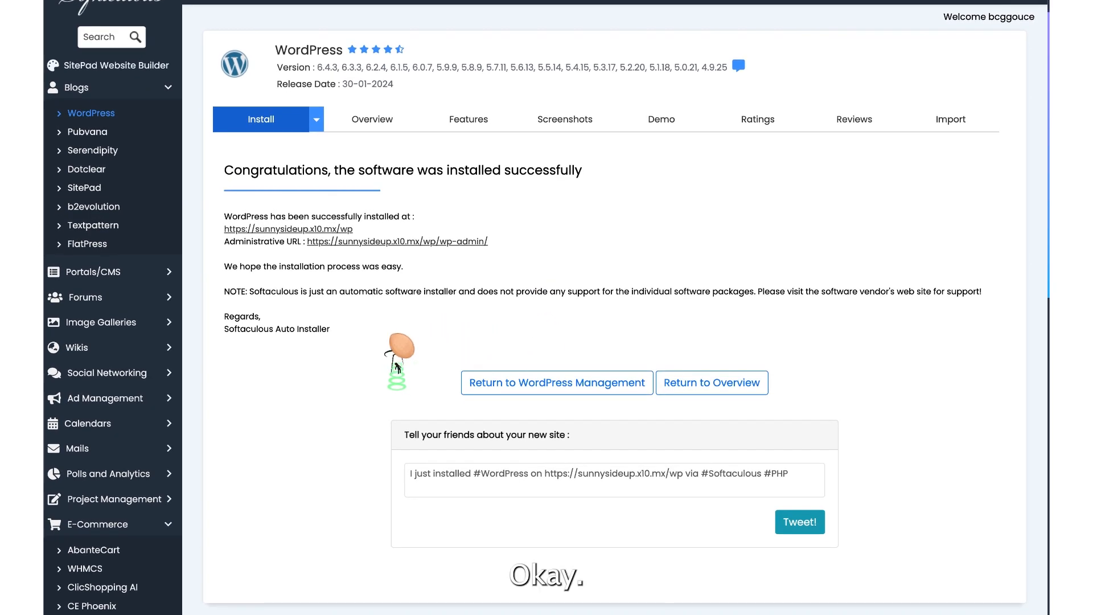
pyautogui.scroll(-2, 397, 367)
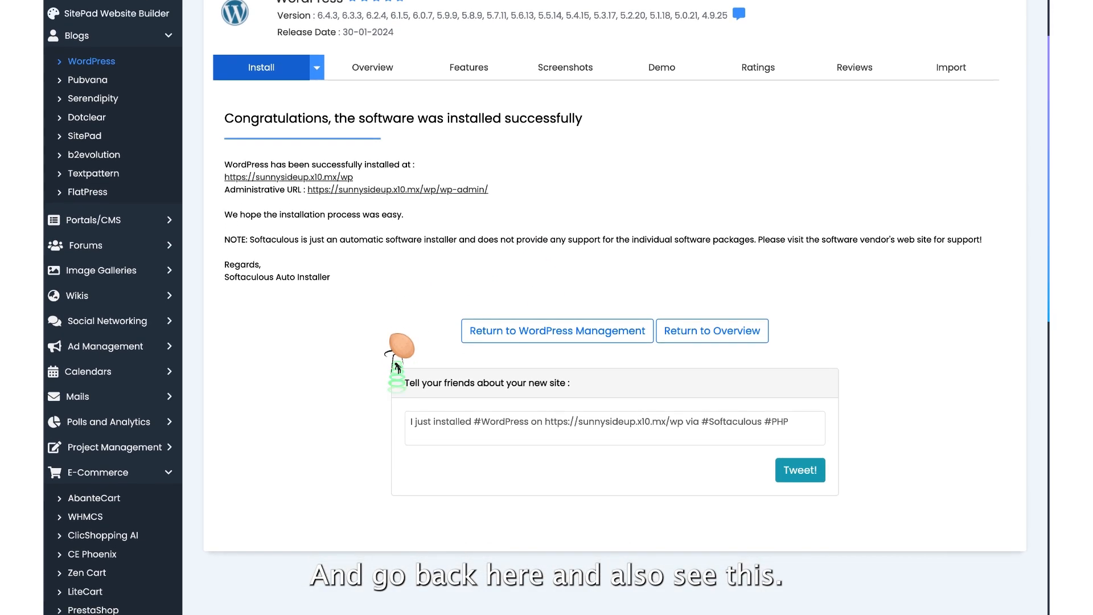
pyautogui.scroll(3, 397, 368)
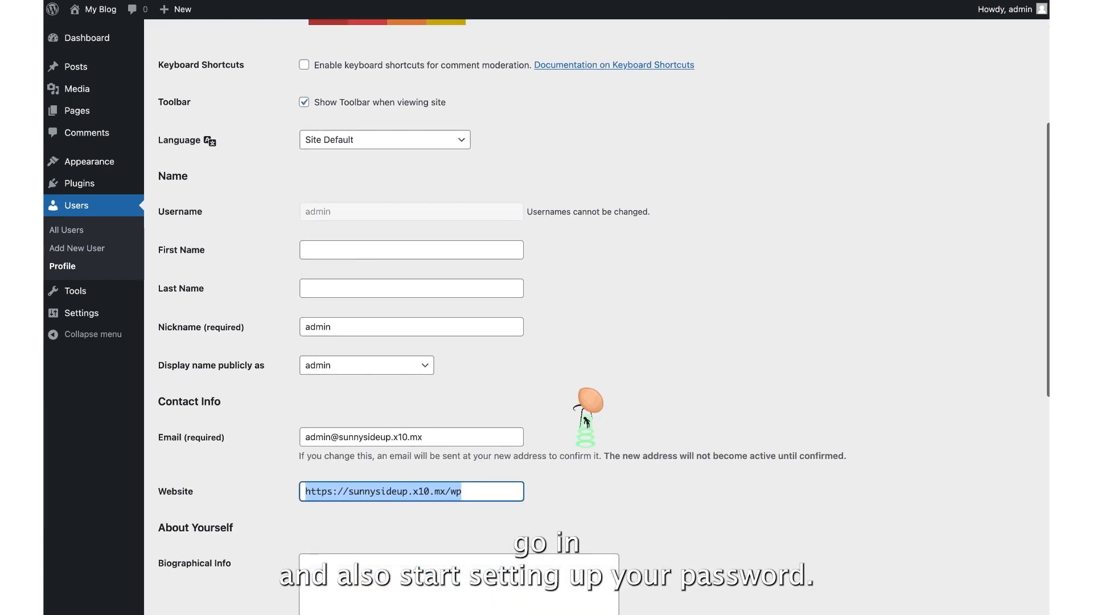
# - Return to the WordPress admin profile and examine its required e-mail, new password and application password settings
pyautogui.scroll(-2, 587, 421)
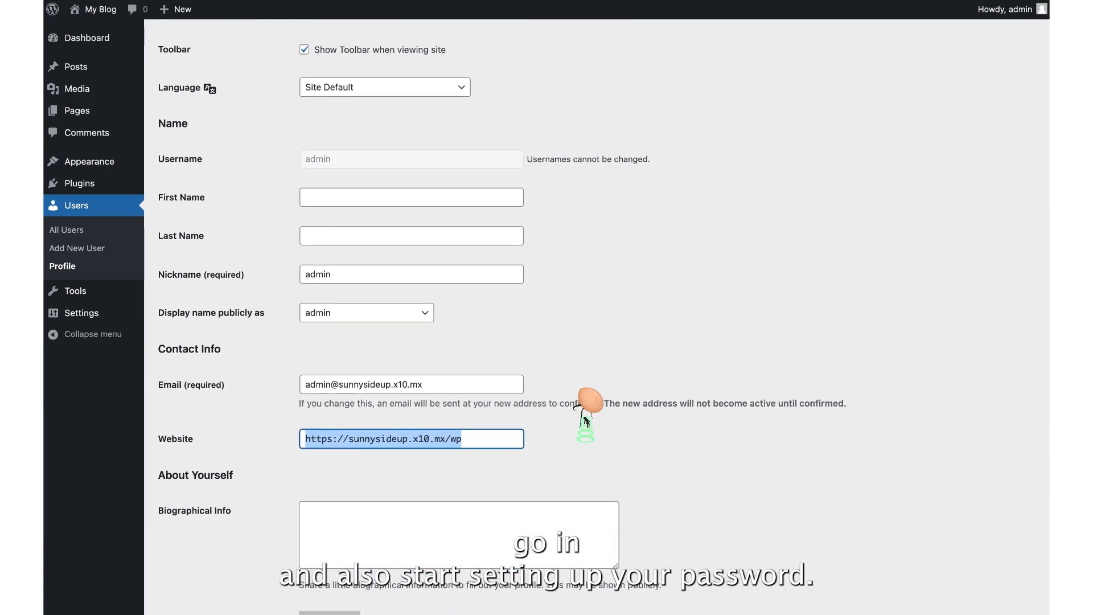
pyautogui.scroll(-8, 587, 421)
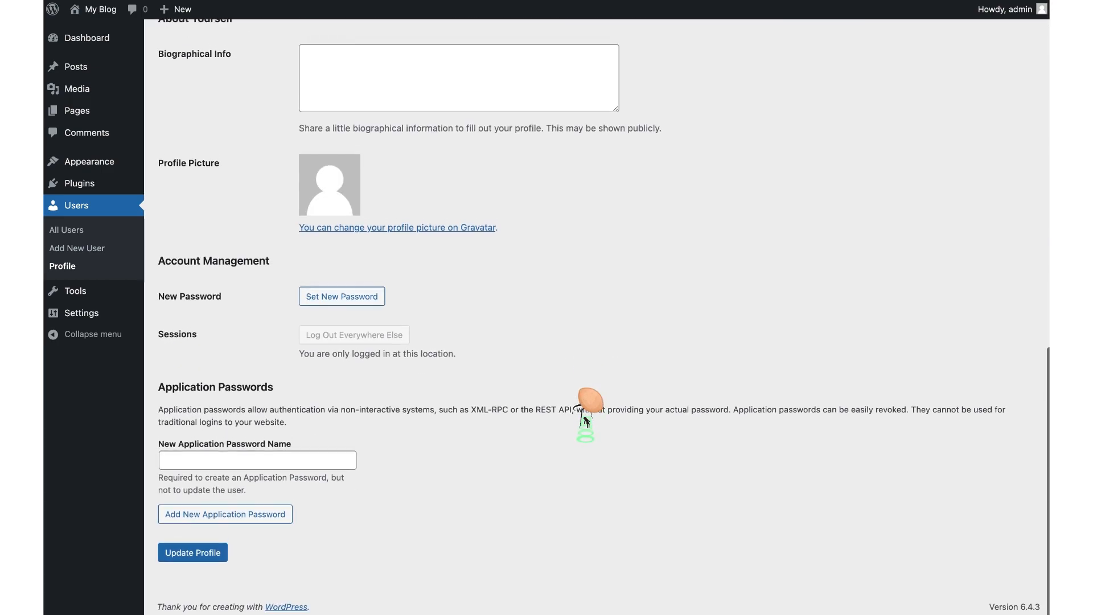
pyautogui.scroll(1, 587, 421)
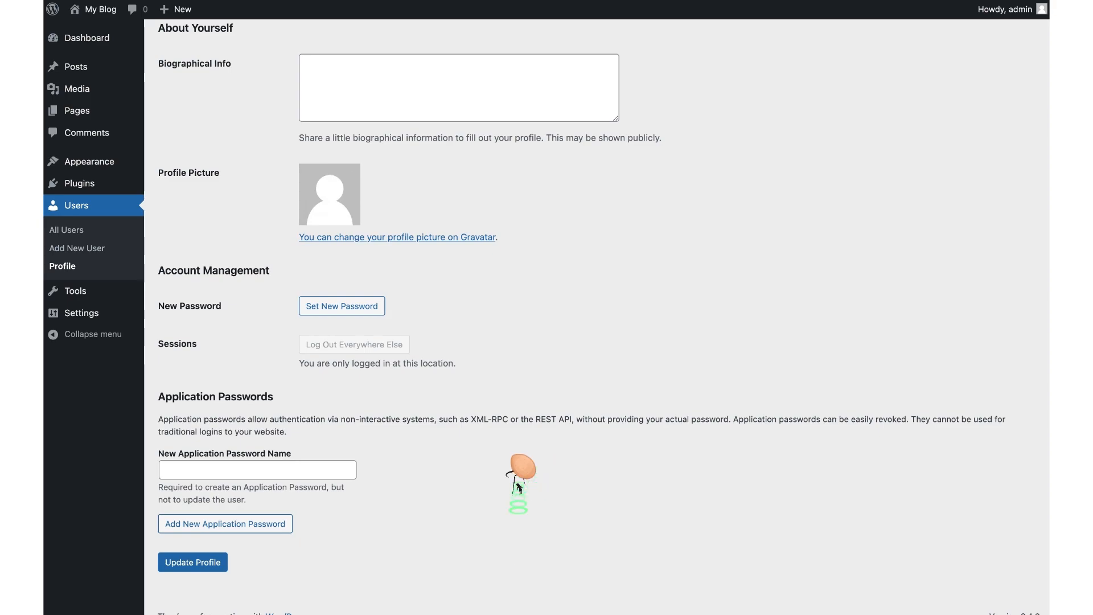
pyautogui.scroll(4, 518, 487)
pyautogui.scroll(1, 245, 245)
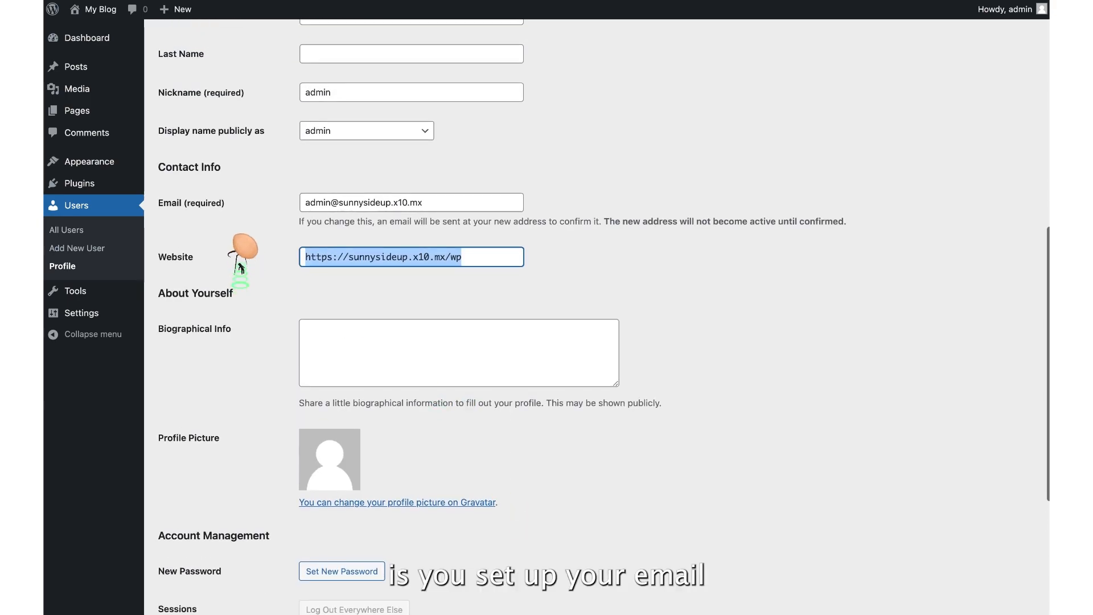
pyautogui.click(464, 212)
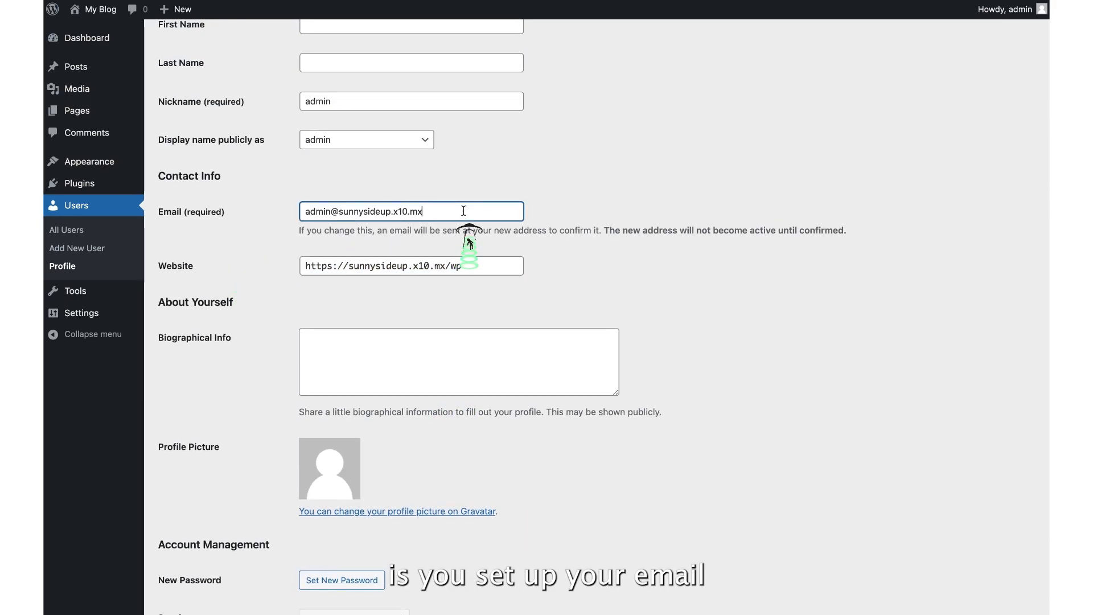
pyautogui.scroll(3, 227, 365)
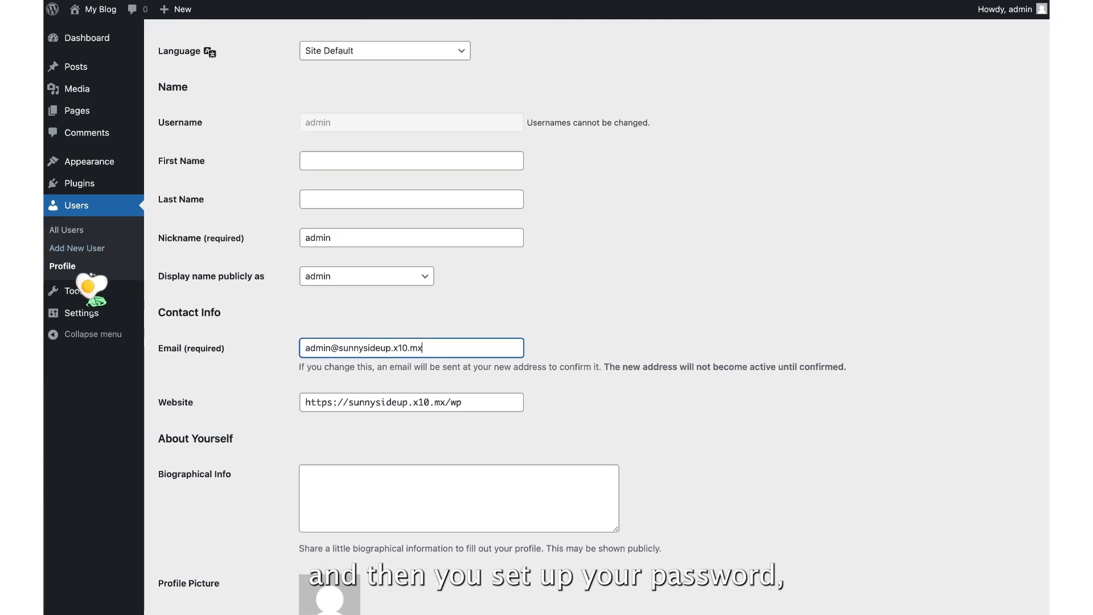
# - Open the admin account for editing from the list of all users and look through its whole profile
pyautogui.click(70, 265)
pyautogui.click(94, 233)
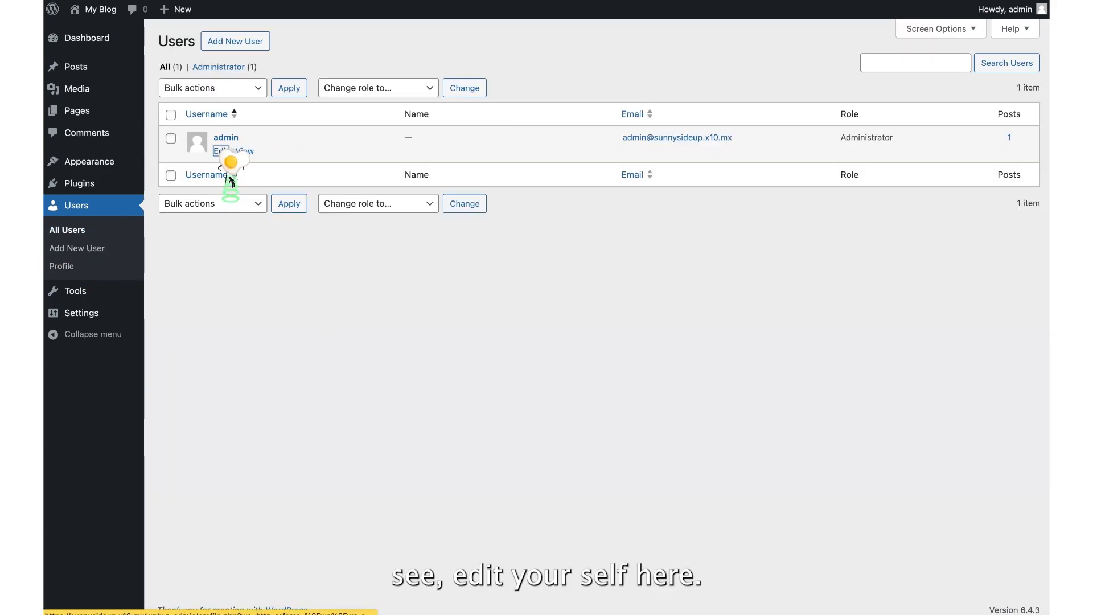
pyautogui.click(222, 151)
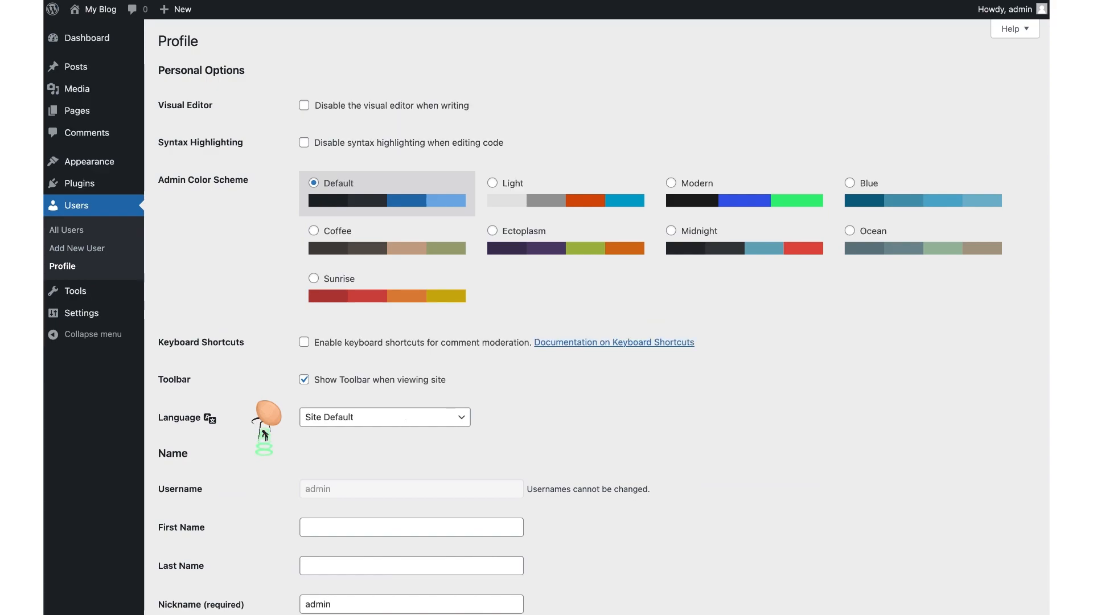
pyautogui.scroll(-5, 265, 433)
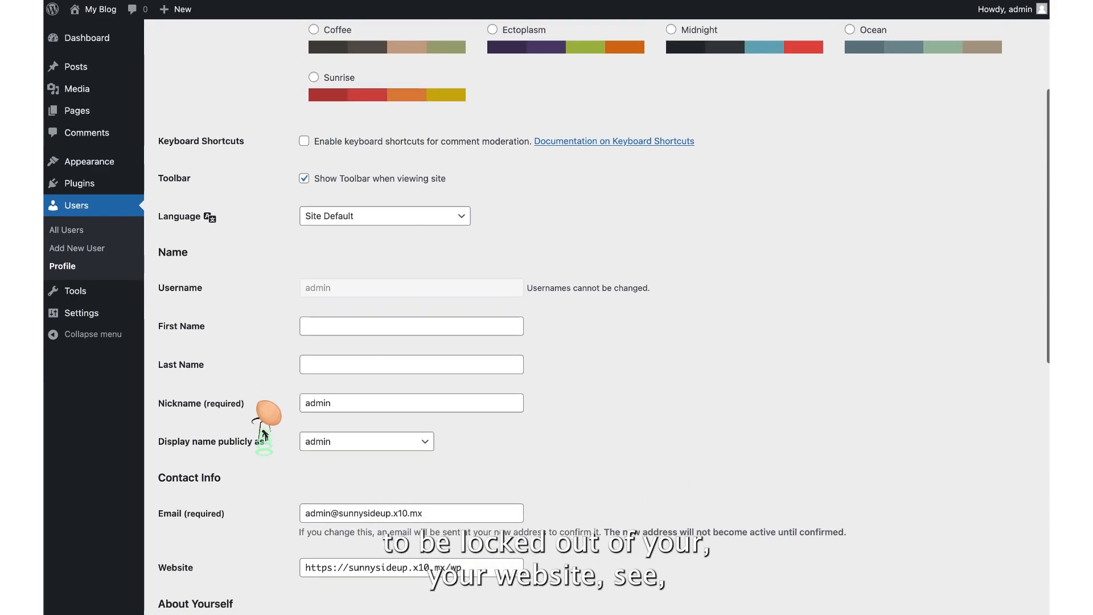
pyautogui.scroll(-10, 265, 434)
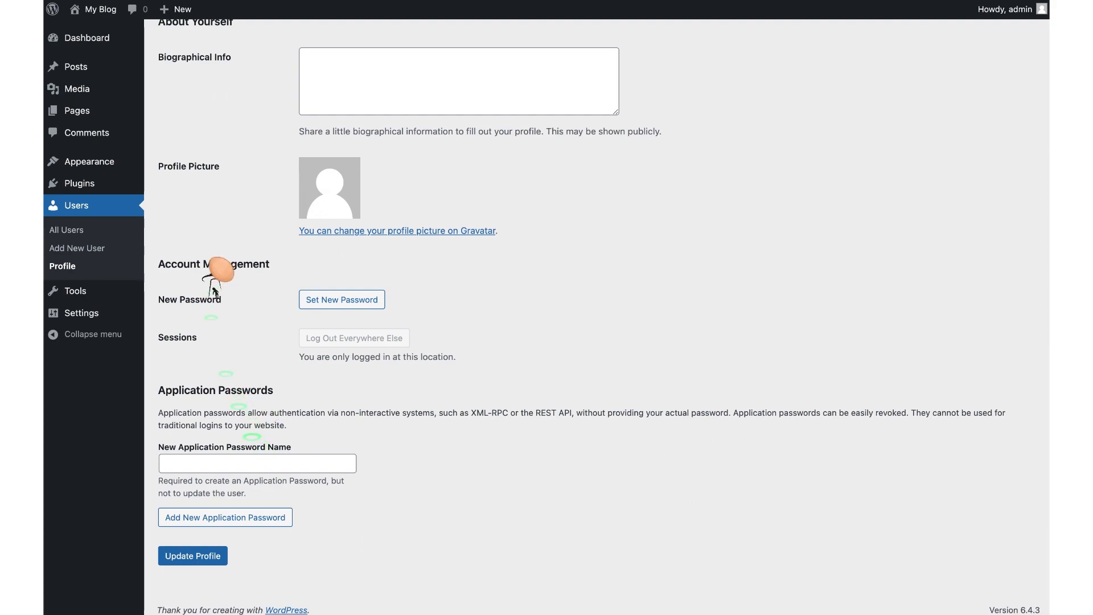
pyautogui.scroll(15, 317, 289)
pyautogui.scroll(2, 383, 310)
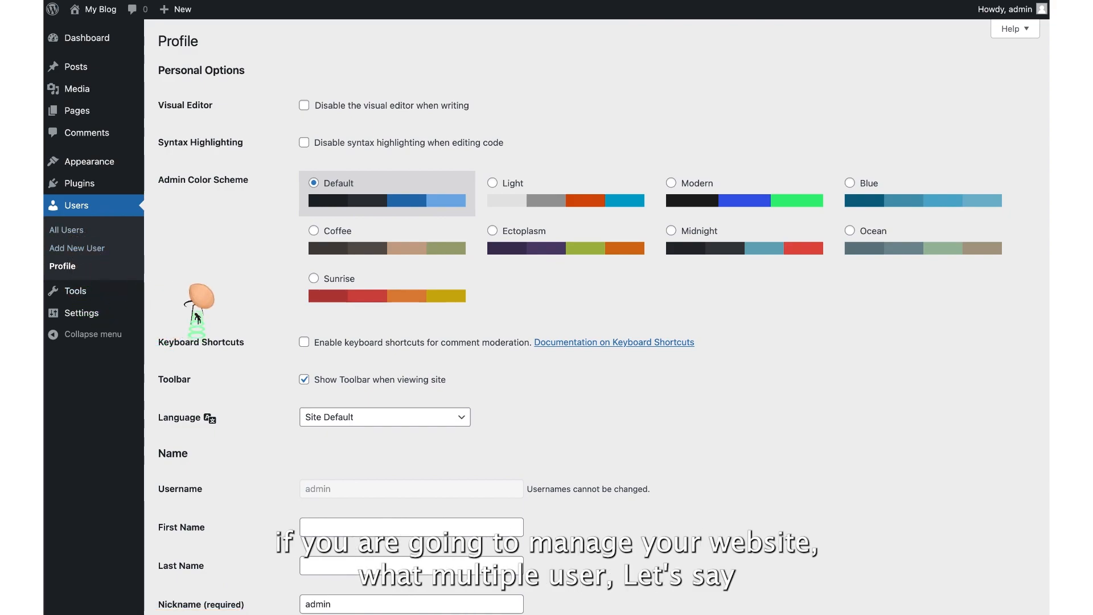
# - View the blank form for adding a new user and return to the list of all users
pyautogui.click(68, 230)
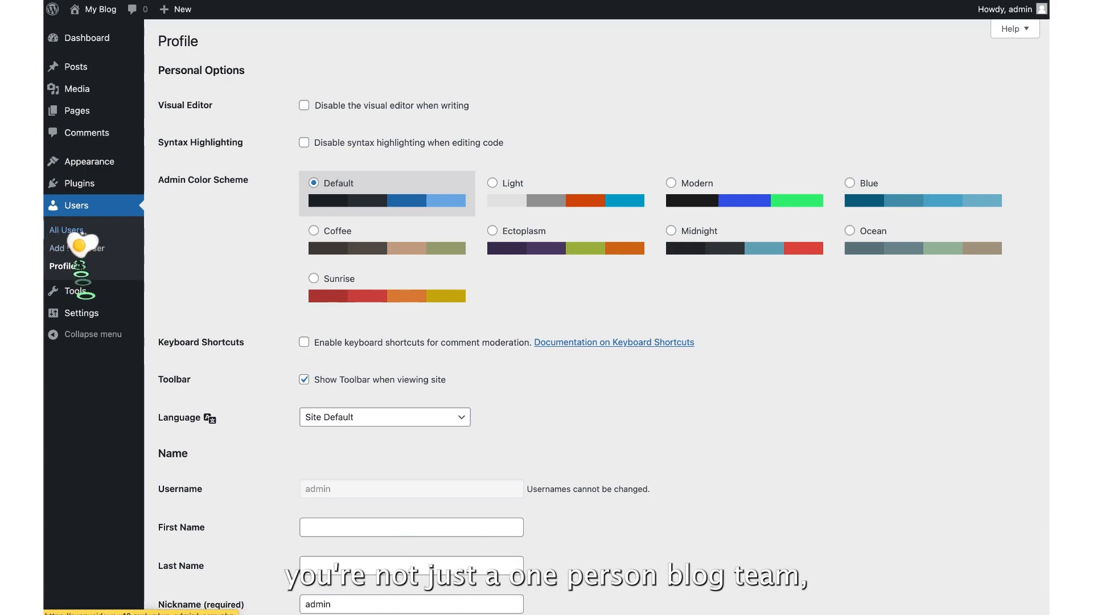
pyautogui.click(84, 251)
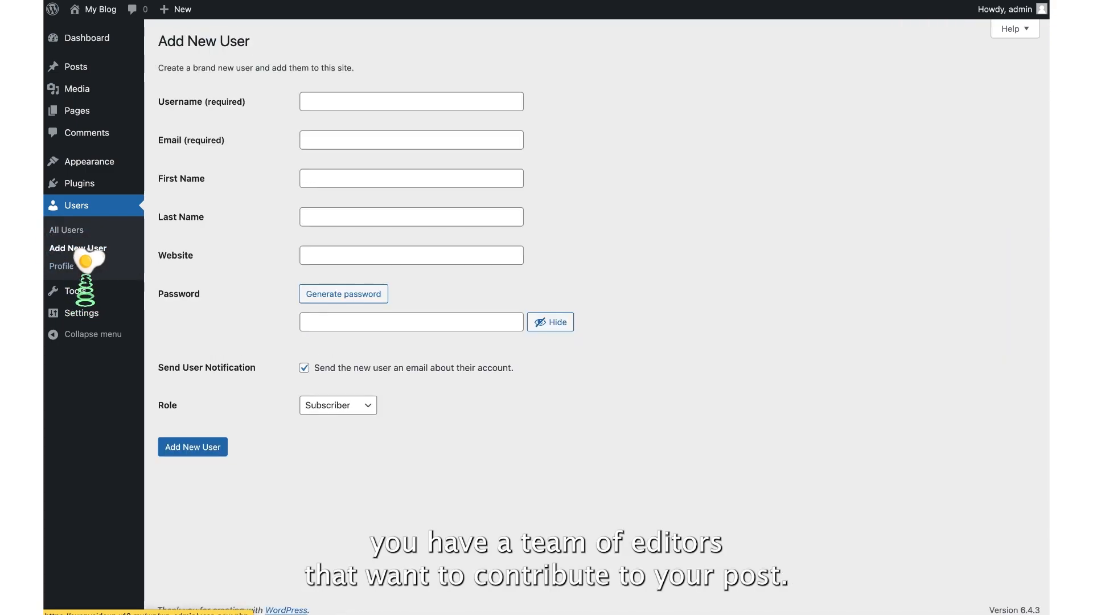
pyautogui.click(74, 233)
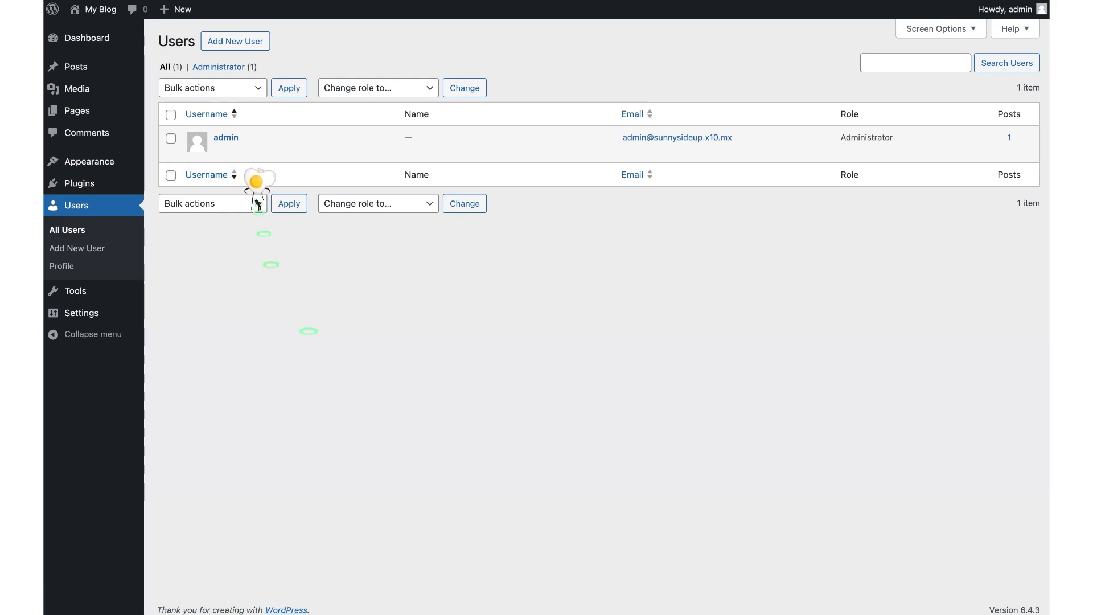
# - Reopen the admin account for editing and look over its personal options and name fields
pyautogui.click(223, 152)
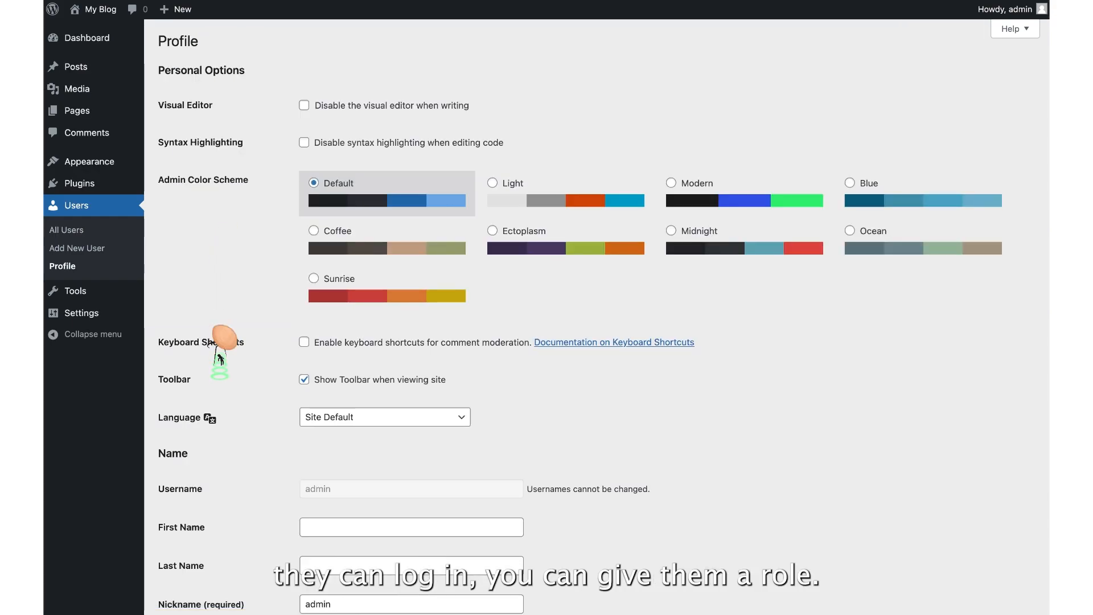
pyautogui.scroll(-3, 220, 353)
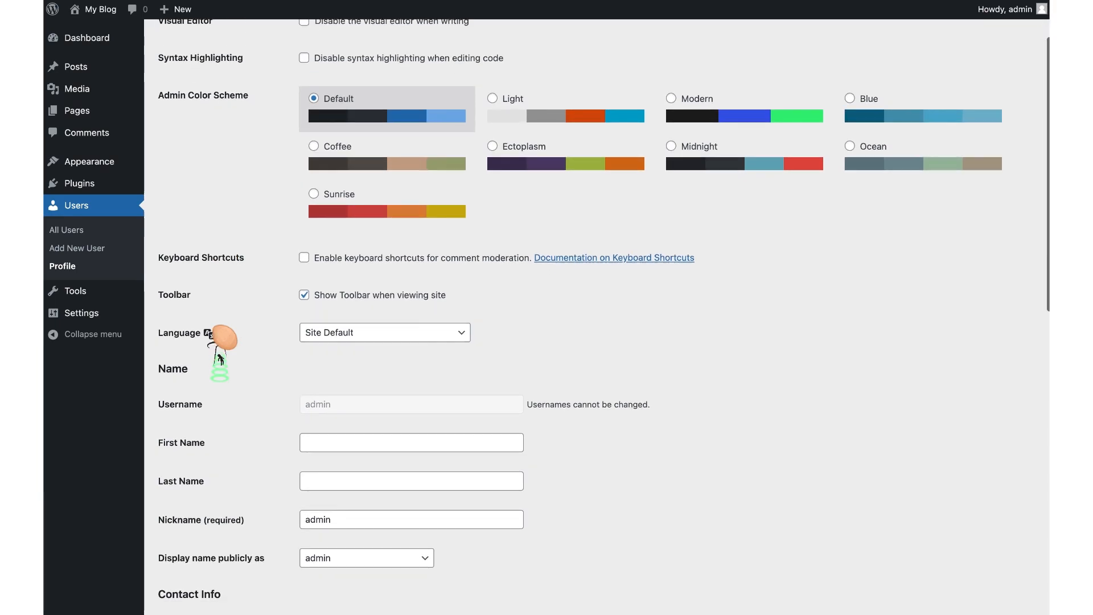
pyautogui.scroll(3, 216, 335)
# - Open the new-user form from the user list and examine the roles that can be assigned to a new account
pyautogui.click(67, 230)
pyautogui.click(251, 46)
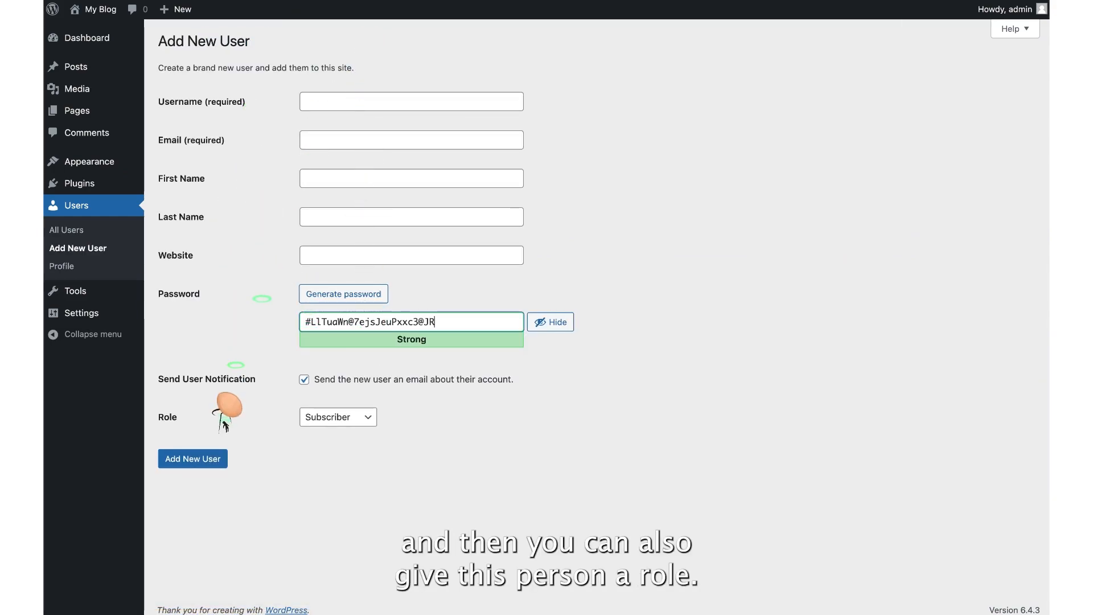
pyautogui.click(371, 421)
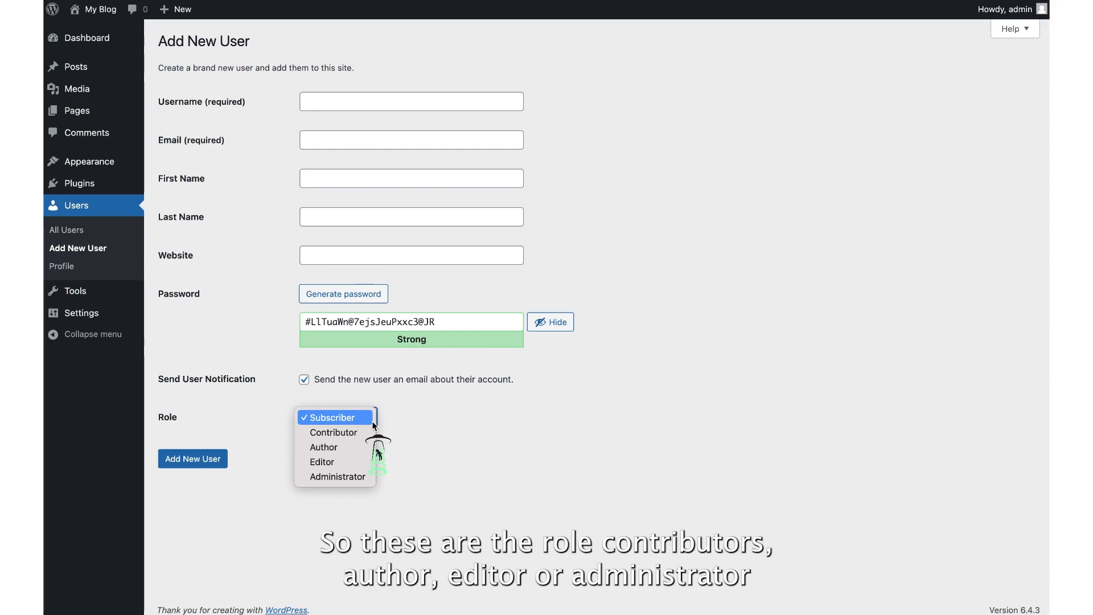
pyautogui.click(471, 424)
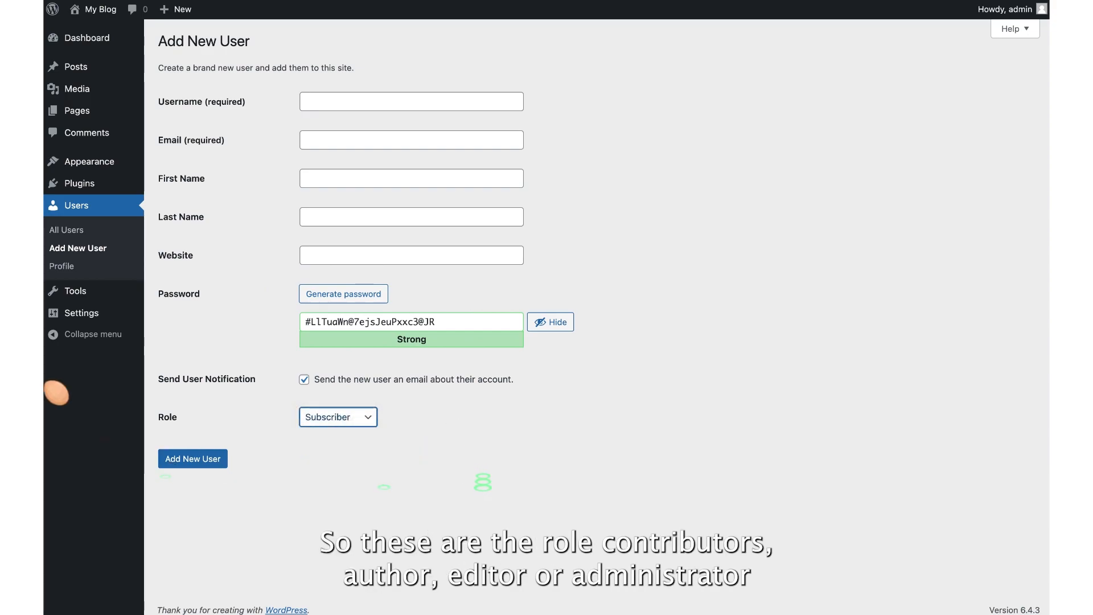
pyautogui.click(108, 231)
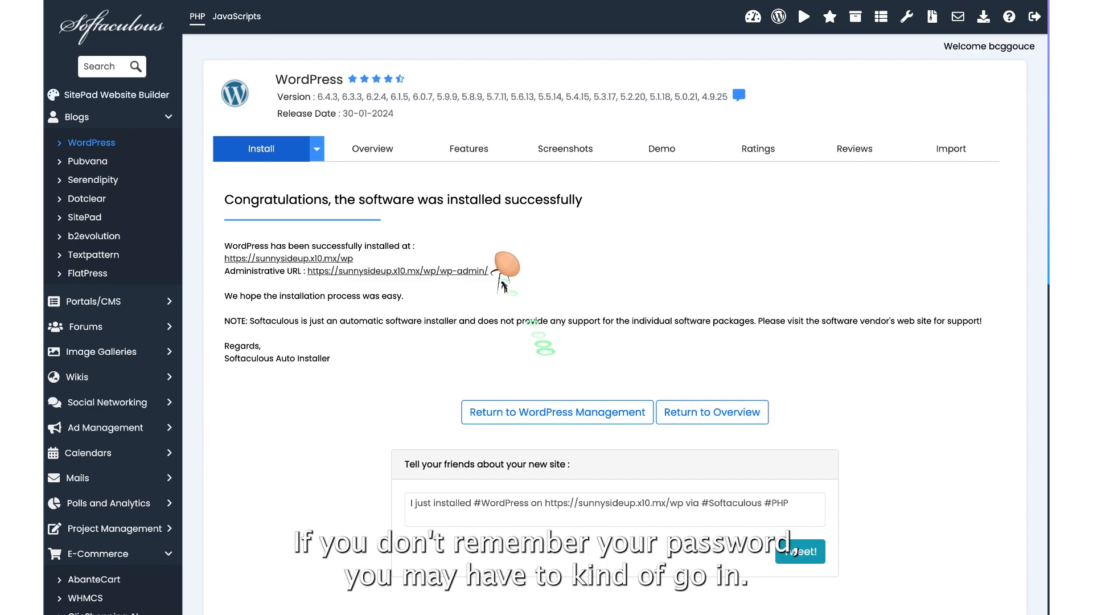
# - Look over the WordPress installation and overview pages in Softaculous and the live blog's home page
pyautogui.scroll(-1, 502, 273)
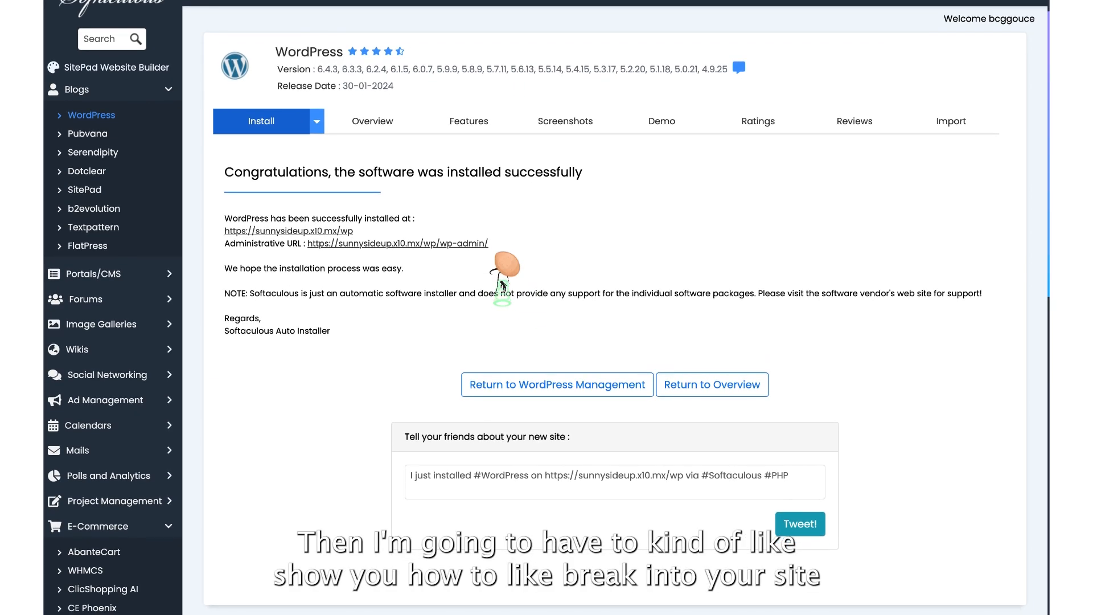
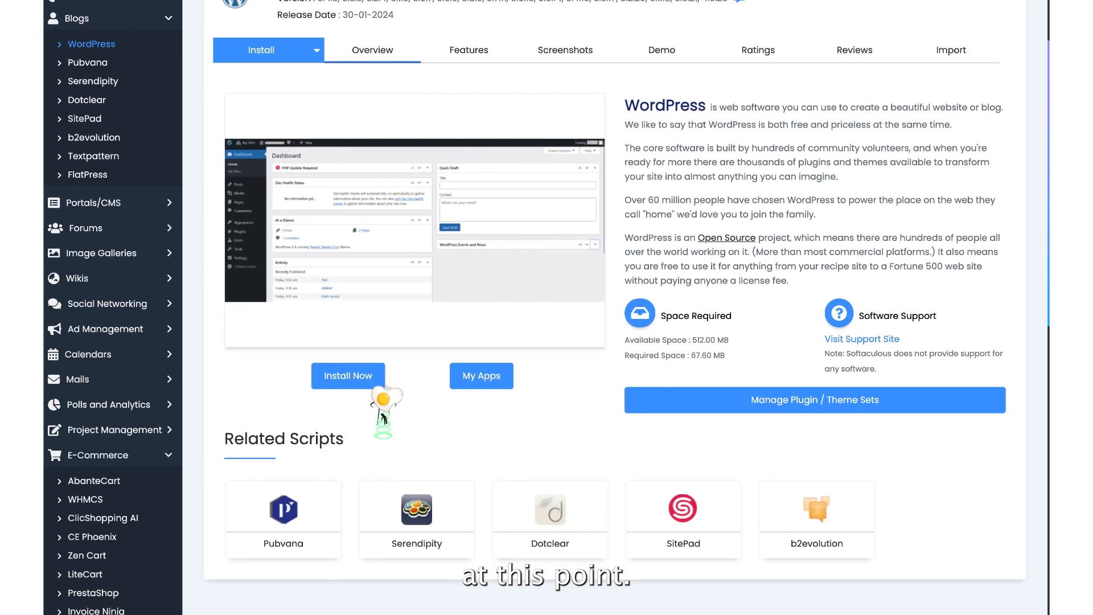
pyautogui.scroll(1, 383, 398)
pyautogui.scroll(3, 383, 418)
pyautogui.click(468, 149)
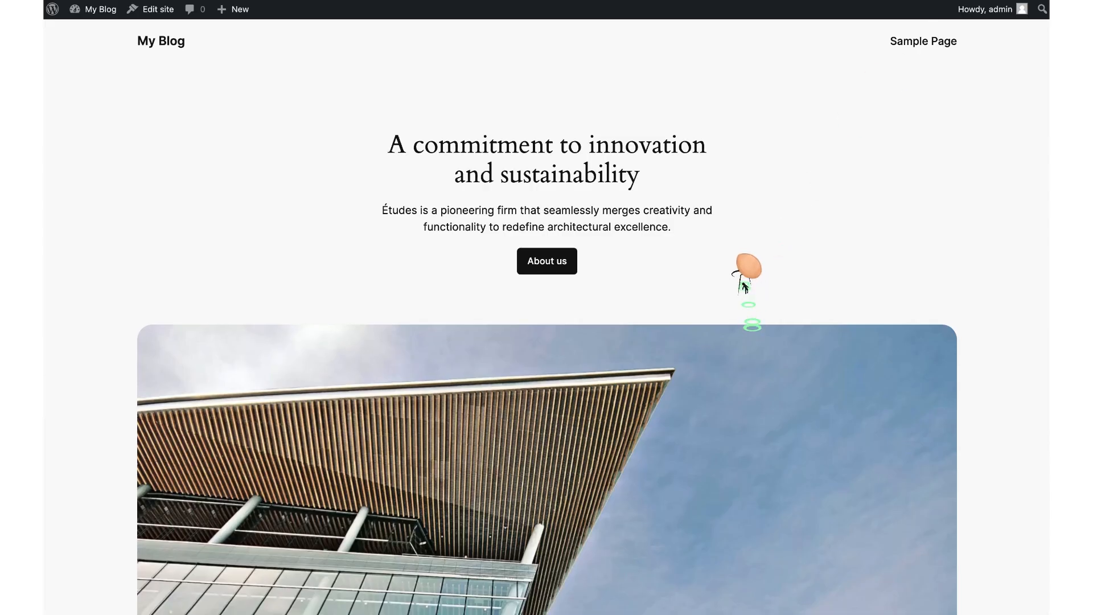
pyautogui.scroll(-3, 745, 288)
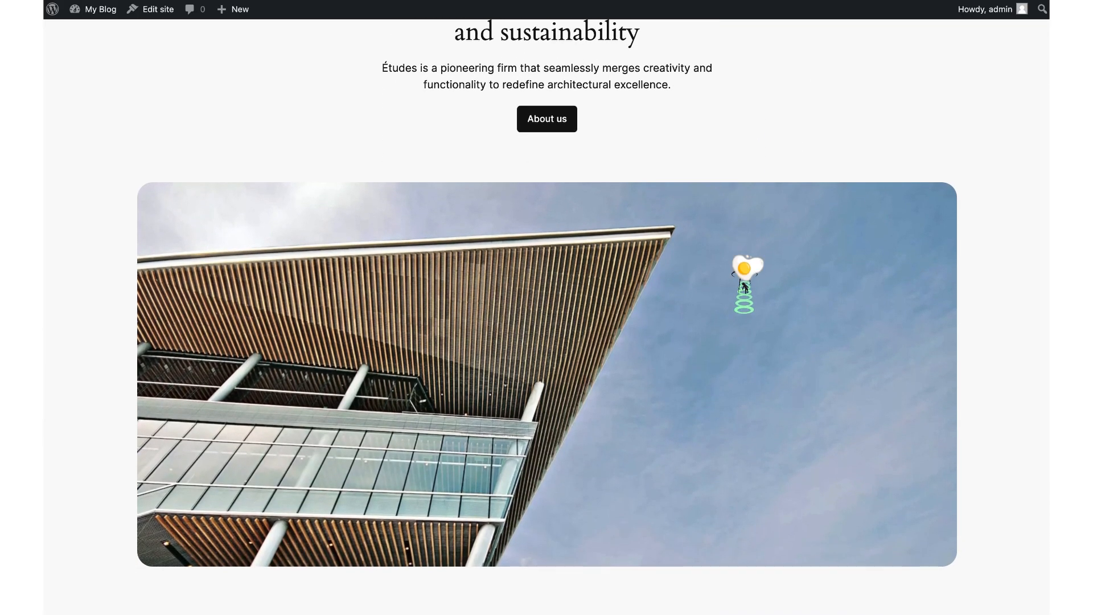
pyautogui.scroll(3, 745, 288)
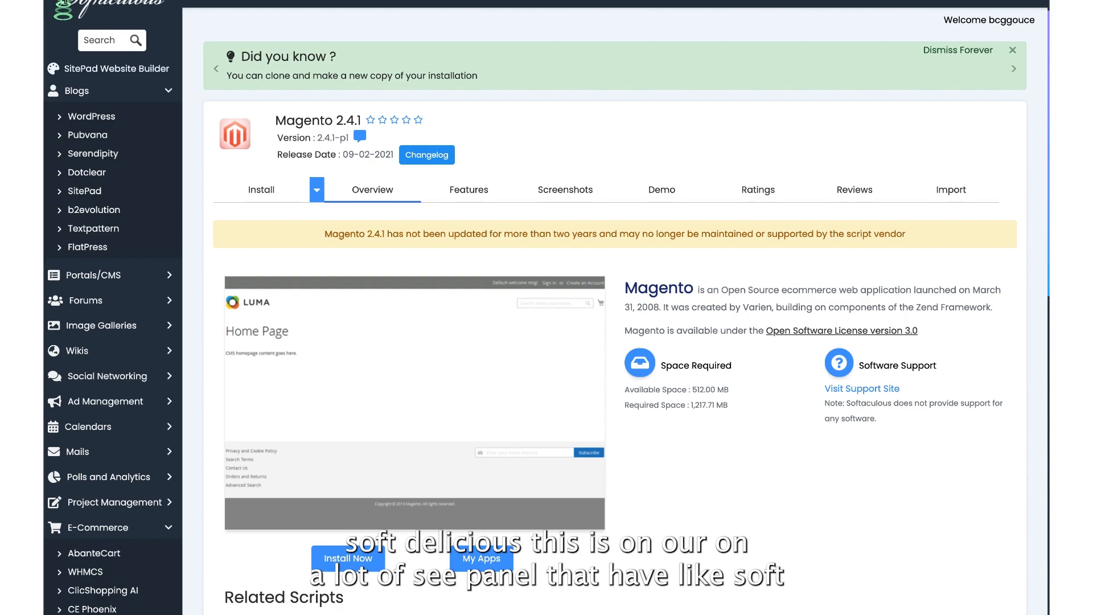
# - Look through the Magento and WordPress overview pages in Softaculous
pyautogui.scroll(-10, 51, 17)
pyautogui.scroll(1, 51, 17)
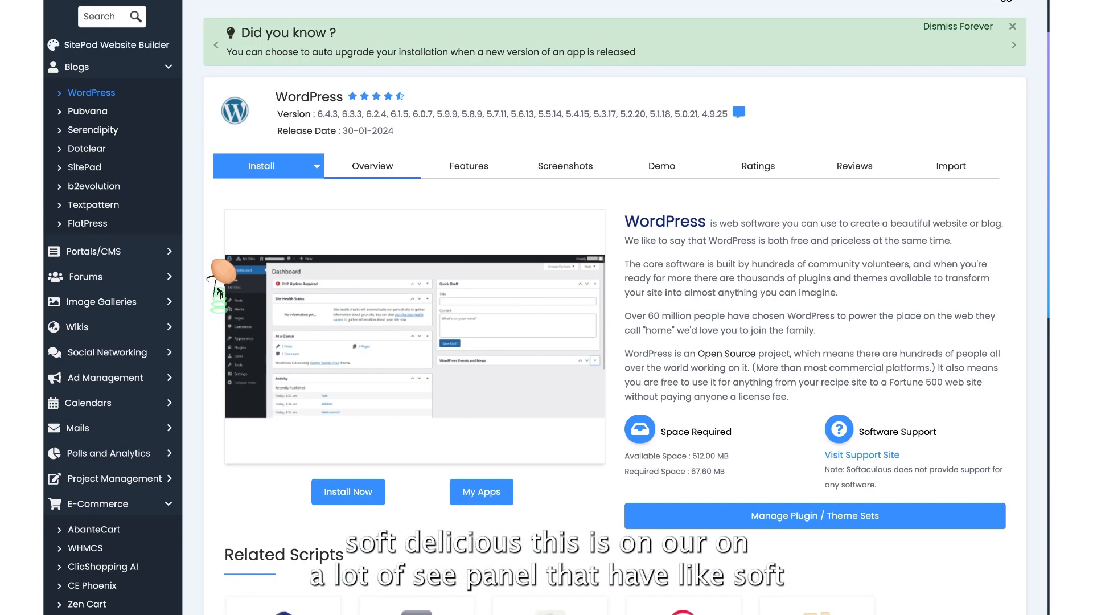
pyautogui.scroll(2, 131, 145)
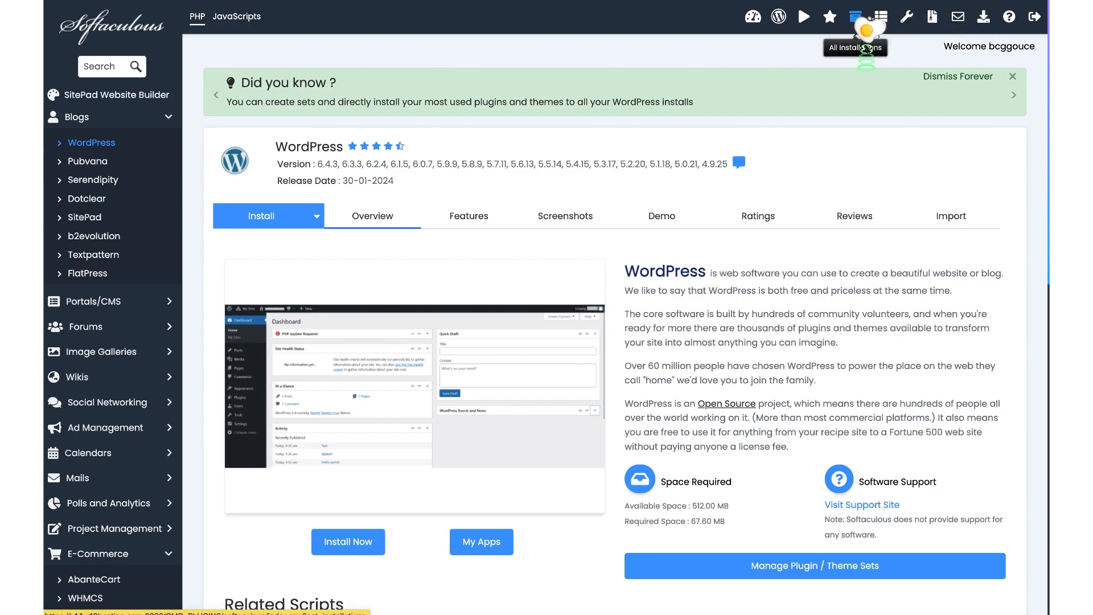
pyautogui.click(1035, 19)
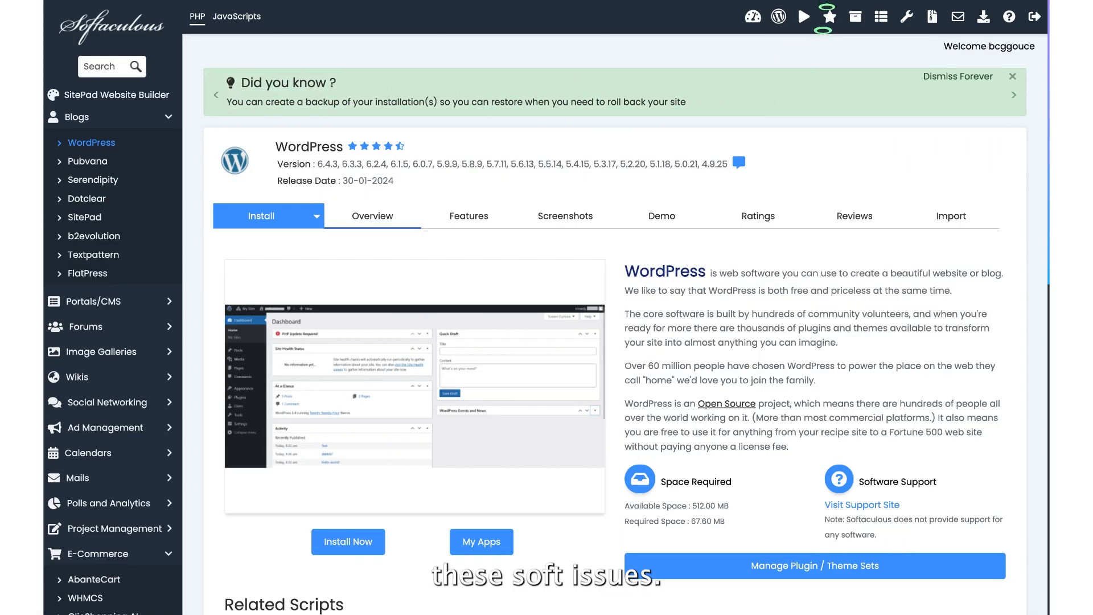
# - Switch to the hosting control panel and review its databases, e-mail accounts, activity and resource usage sections
pyautogui.click(825, 1)
pyautogui.scroll(-1, 397, 310)
pyautogui.scroll(-5, 397, 311)
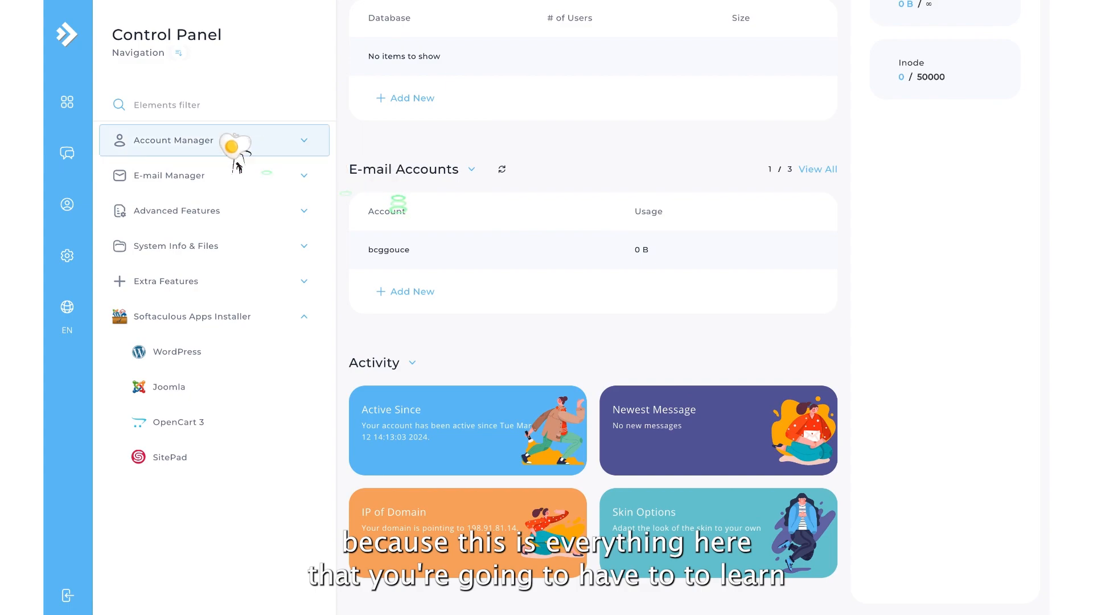
pyautogui.scroll(3, 378, 214)
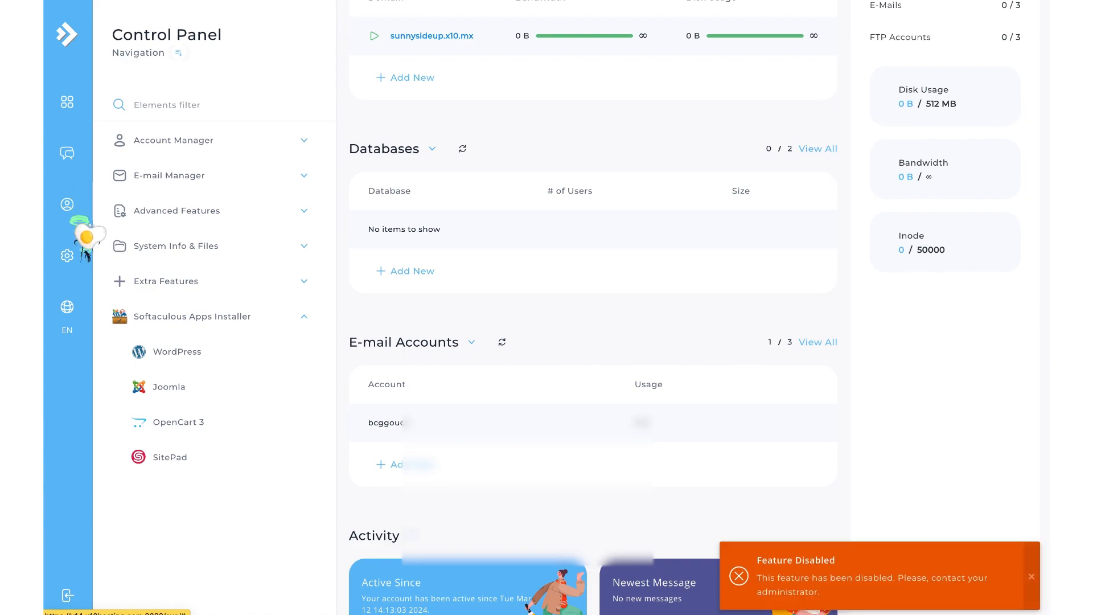
# - Open the hosting account's user profile and look through the control panel's skin options, from layout and language to date formats and tables
pyautogui.click(73, 205)
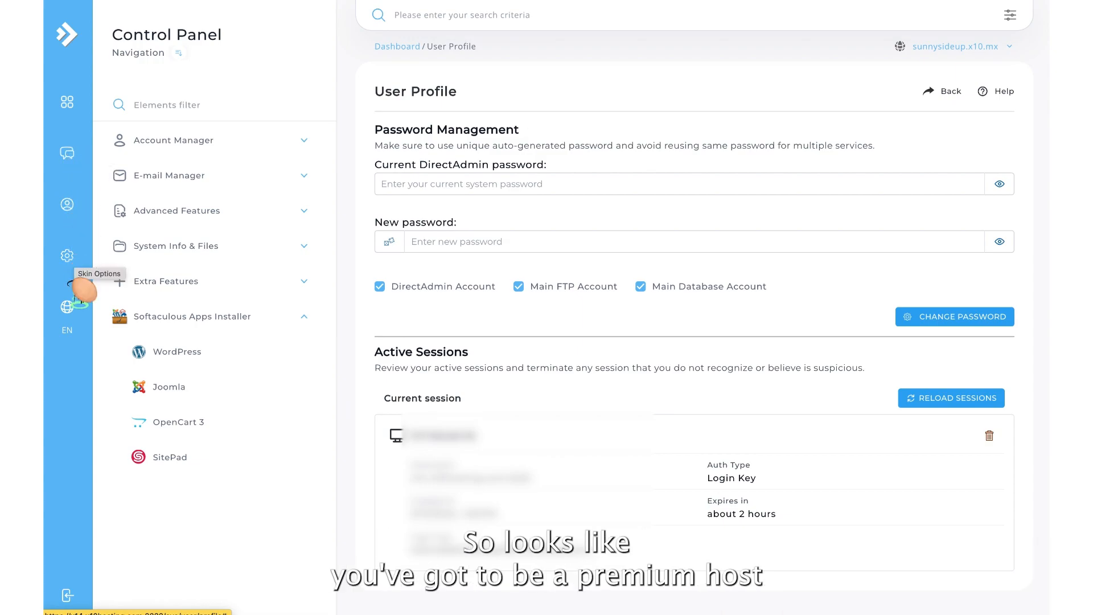
pyautogui.click(81, 266)
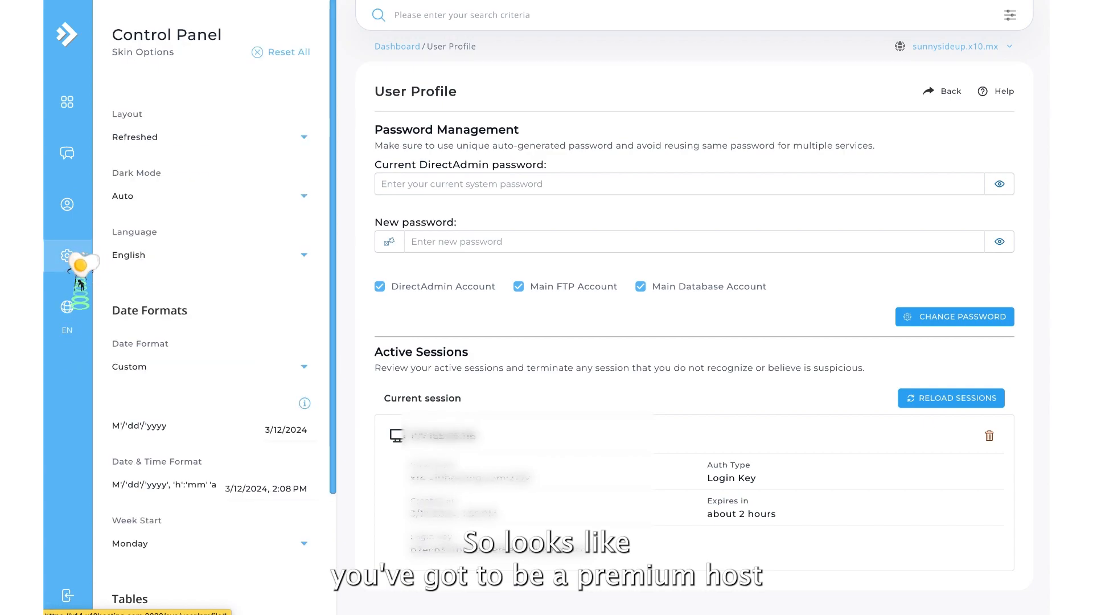
pyautogui.scroll(-3, 170, 356)
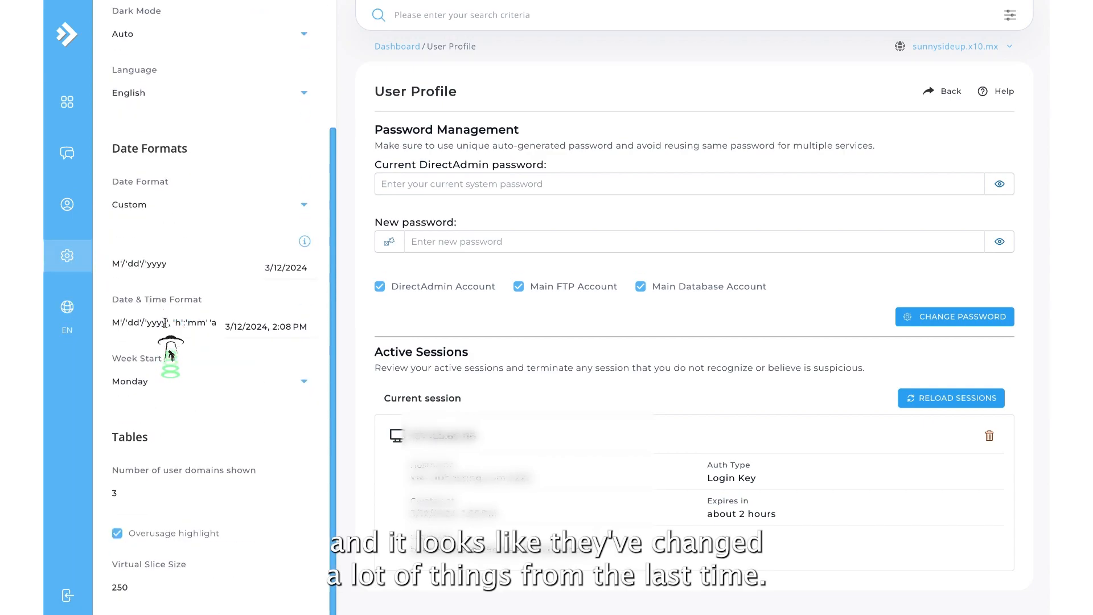
pyautogui.scroll(3, 171, 356)
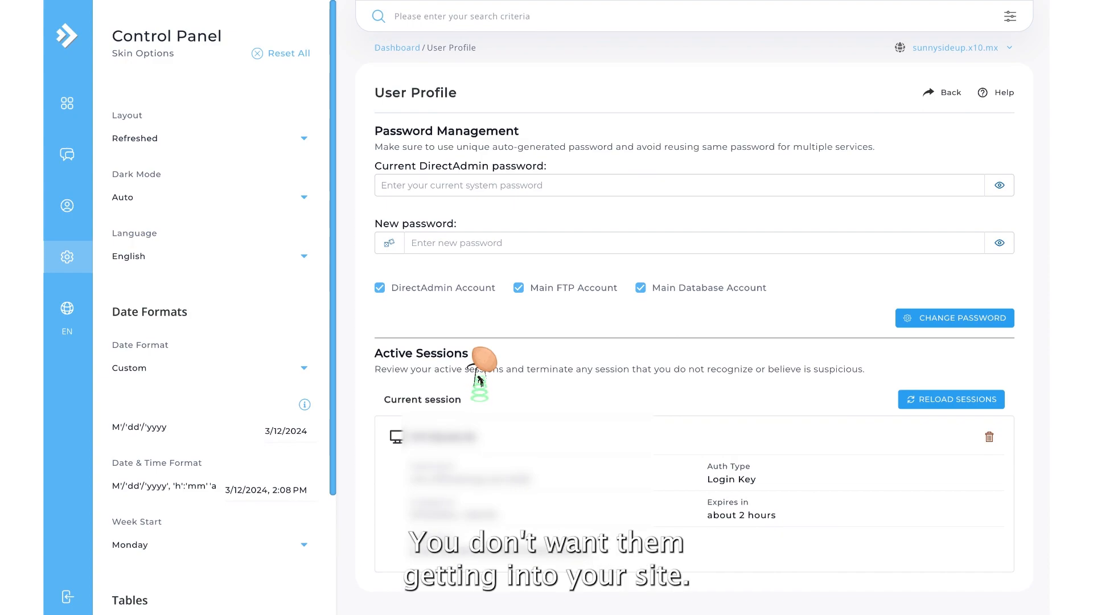
pyautogui.scroll(-2, 195, 245)
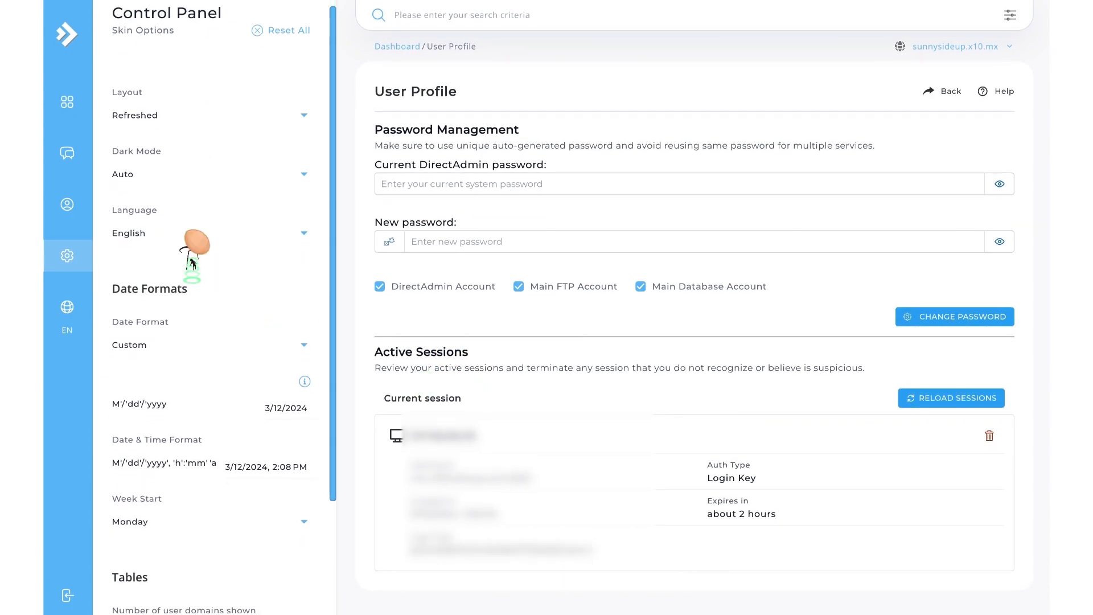
pyautogui.scroll(-1, 192, 261)
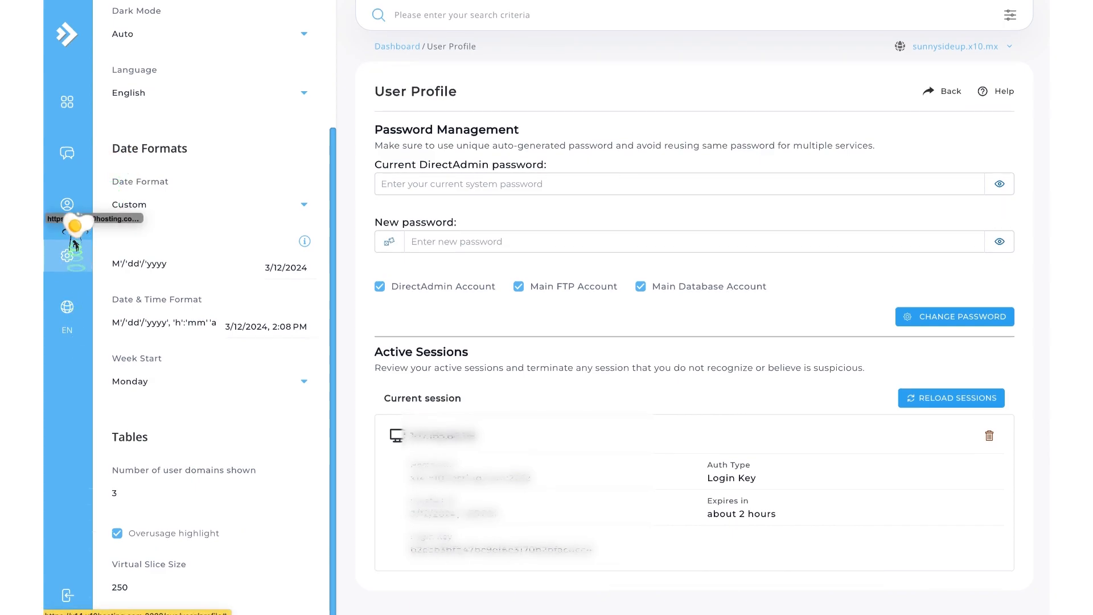
# - Return to the control panel navigation and expand Advanced Features and E-mail Manager to examine the tools they offer
pyautogui.click(71, 107)
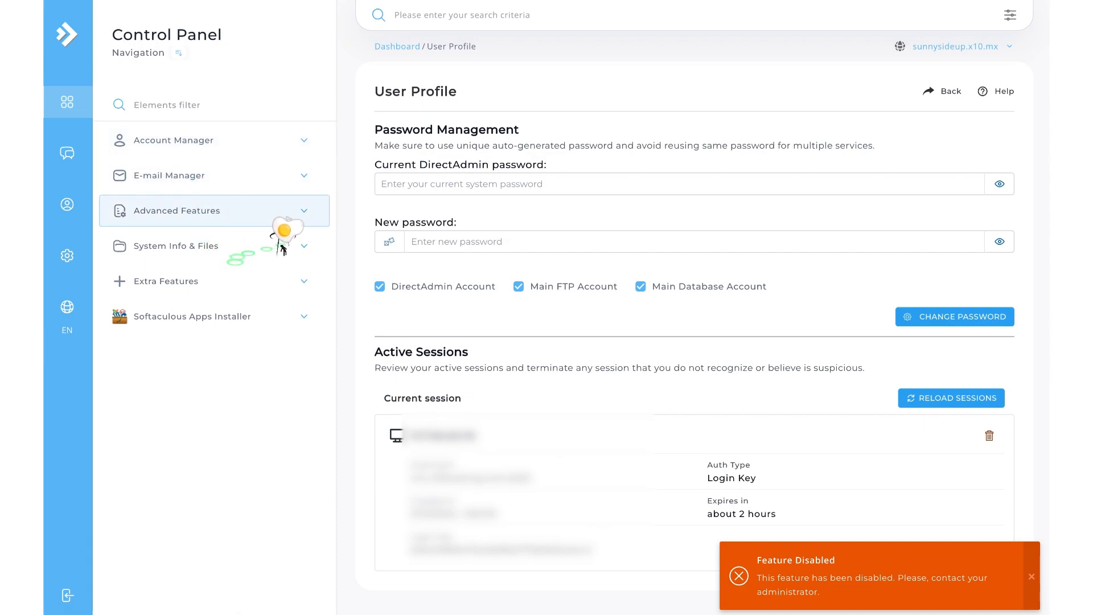
pyautogui.click(307, 219)
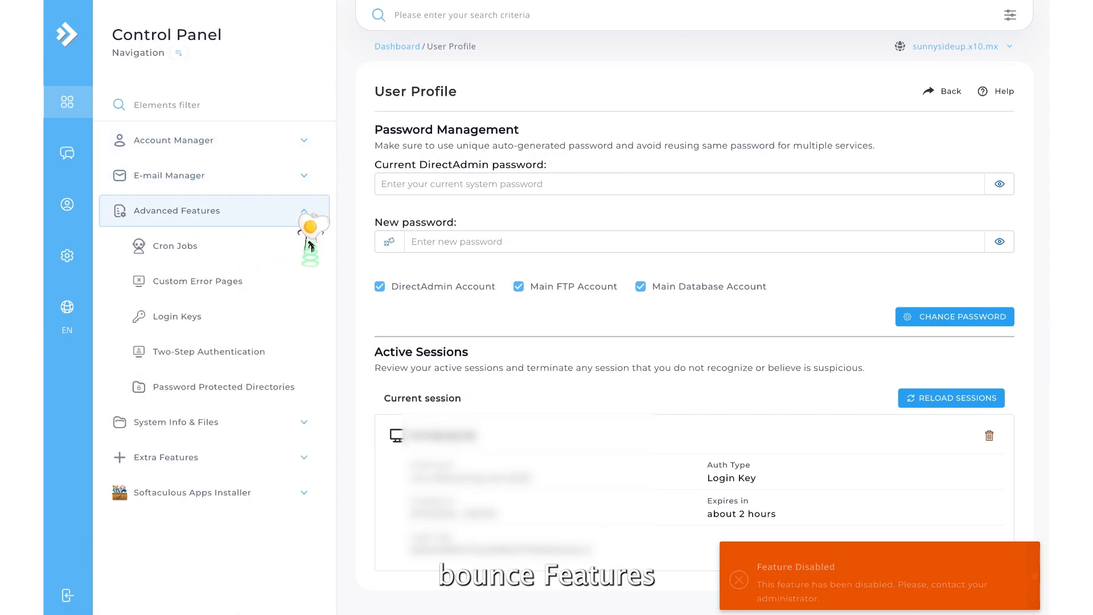
pyautogui.click(304, 177)
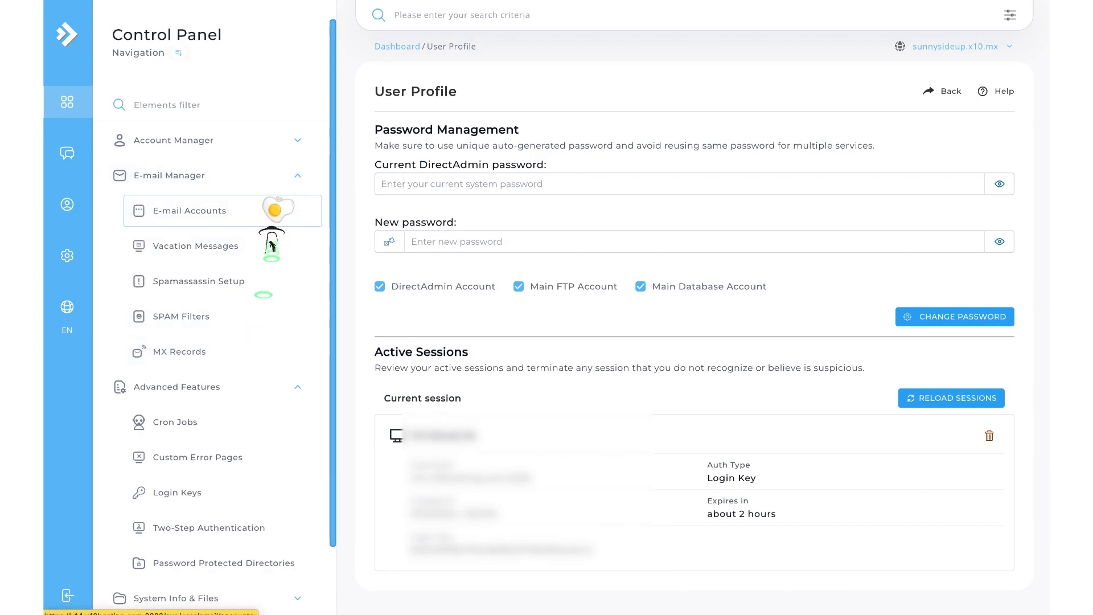
# - Expand Account Manager and review the Domain Setup page and the domain's DNS Management records
pyautogui.click(312, 149)
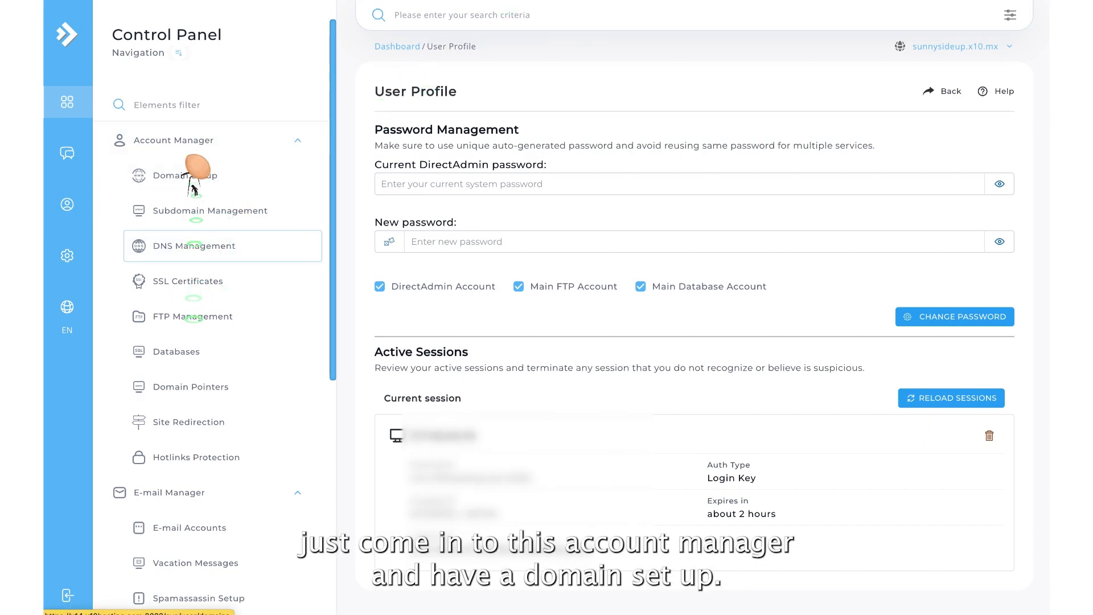
pyautogui.click(220, 178)
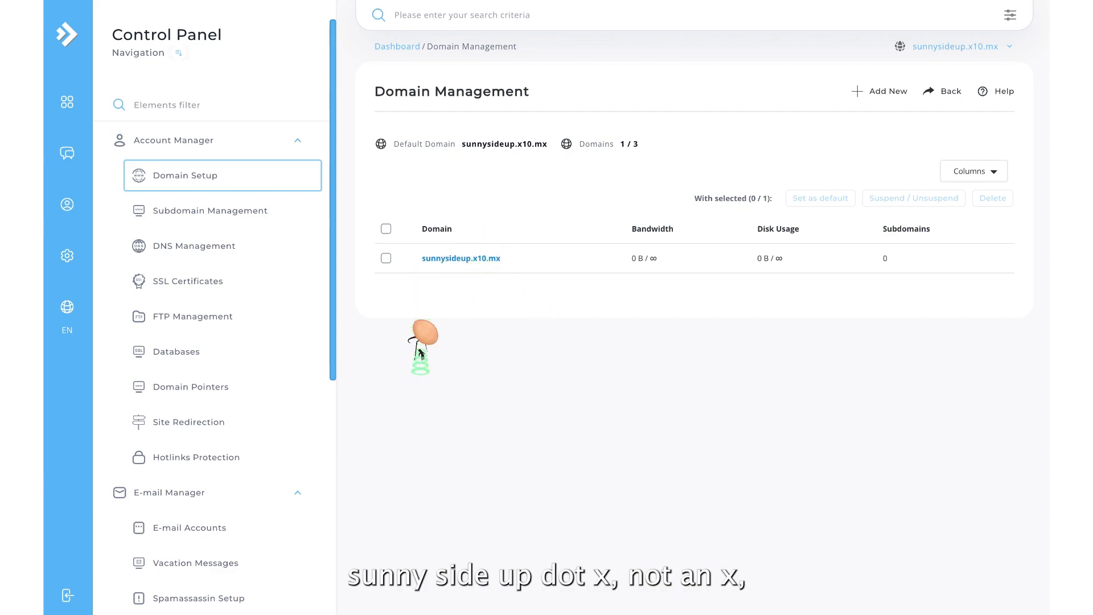
pyautogui.click(235, 257)
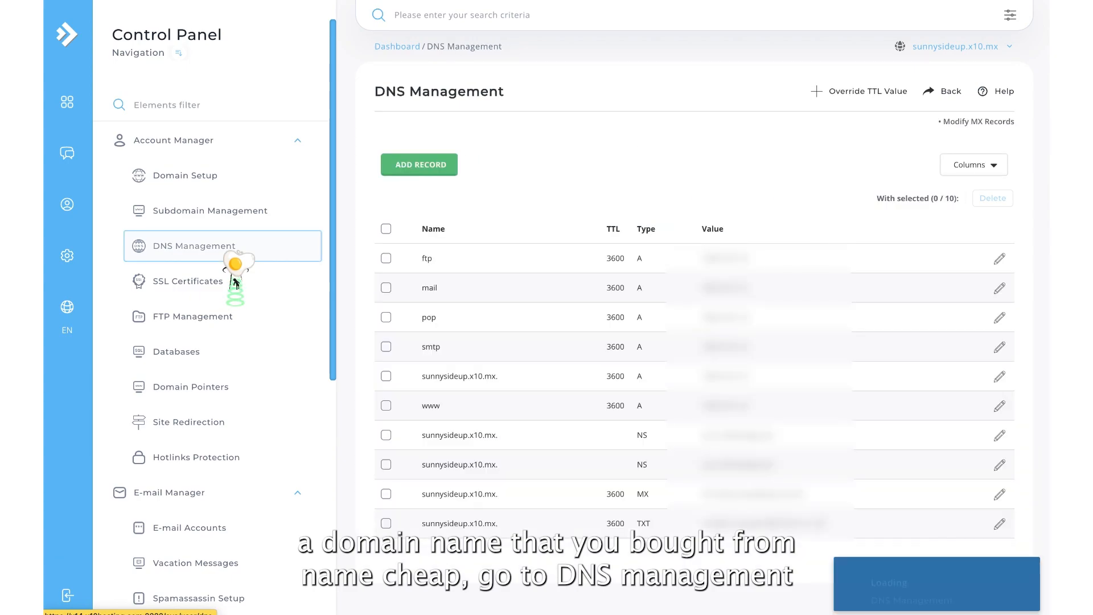